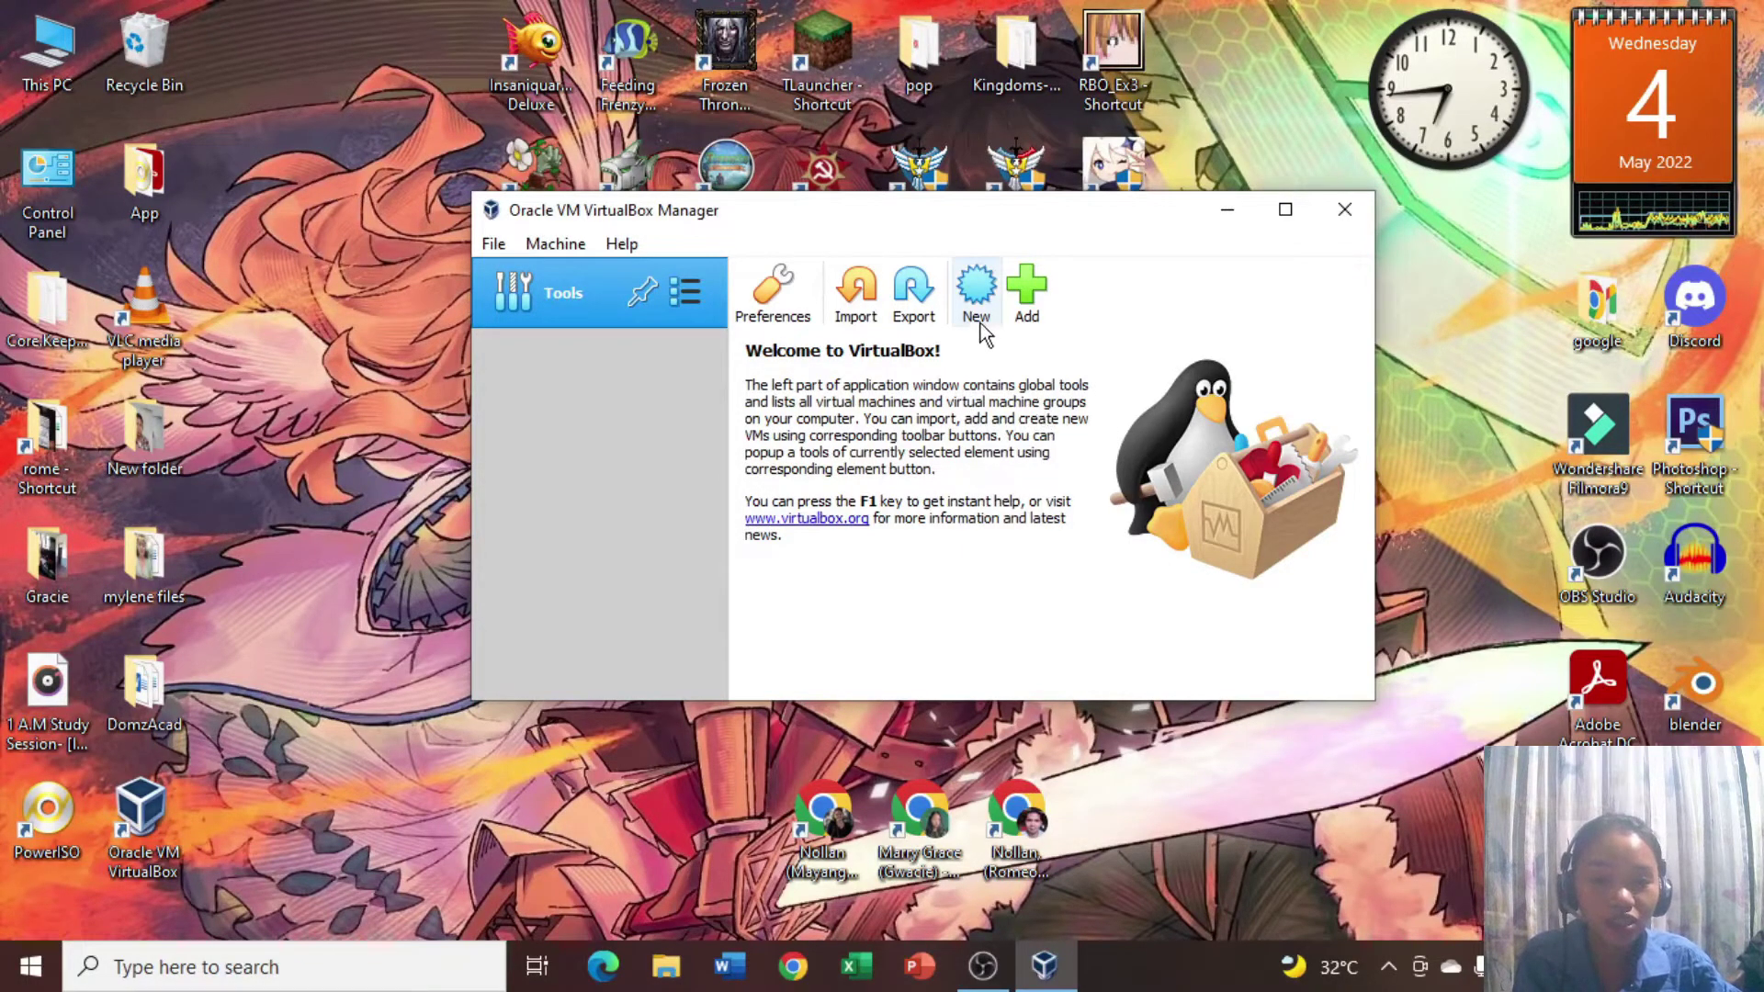
Create a new VM named 'windows 2008', Windows 2008 (64-bit), with about 1539 MB memory.
left_click(977, 292)
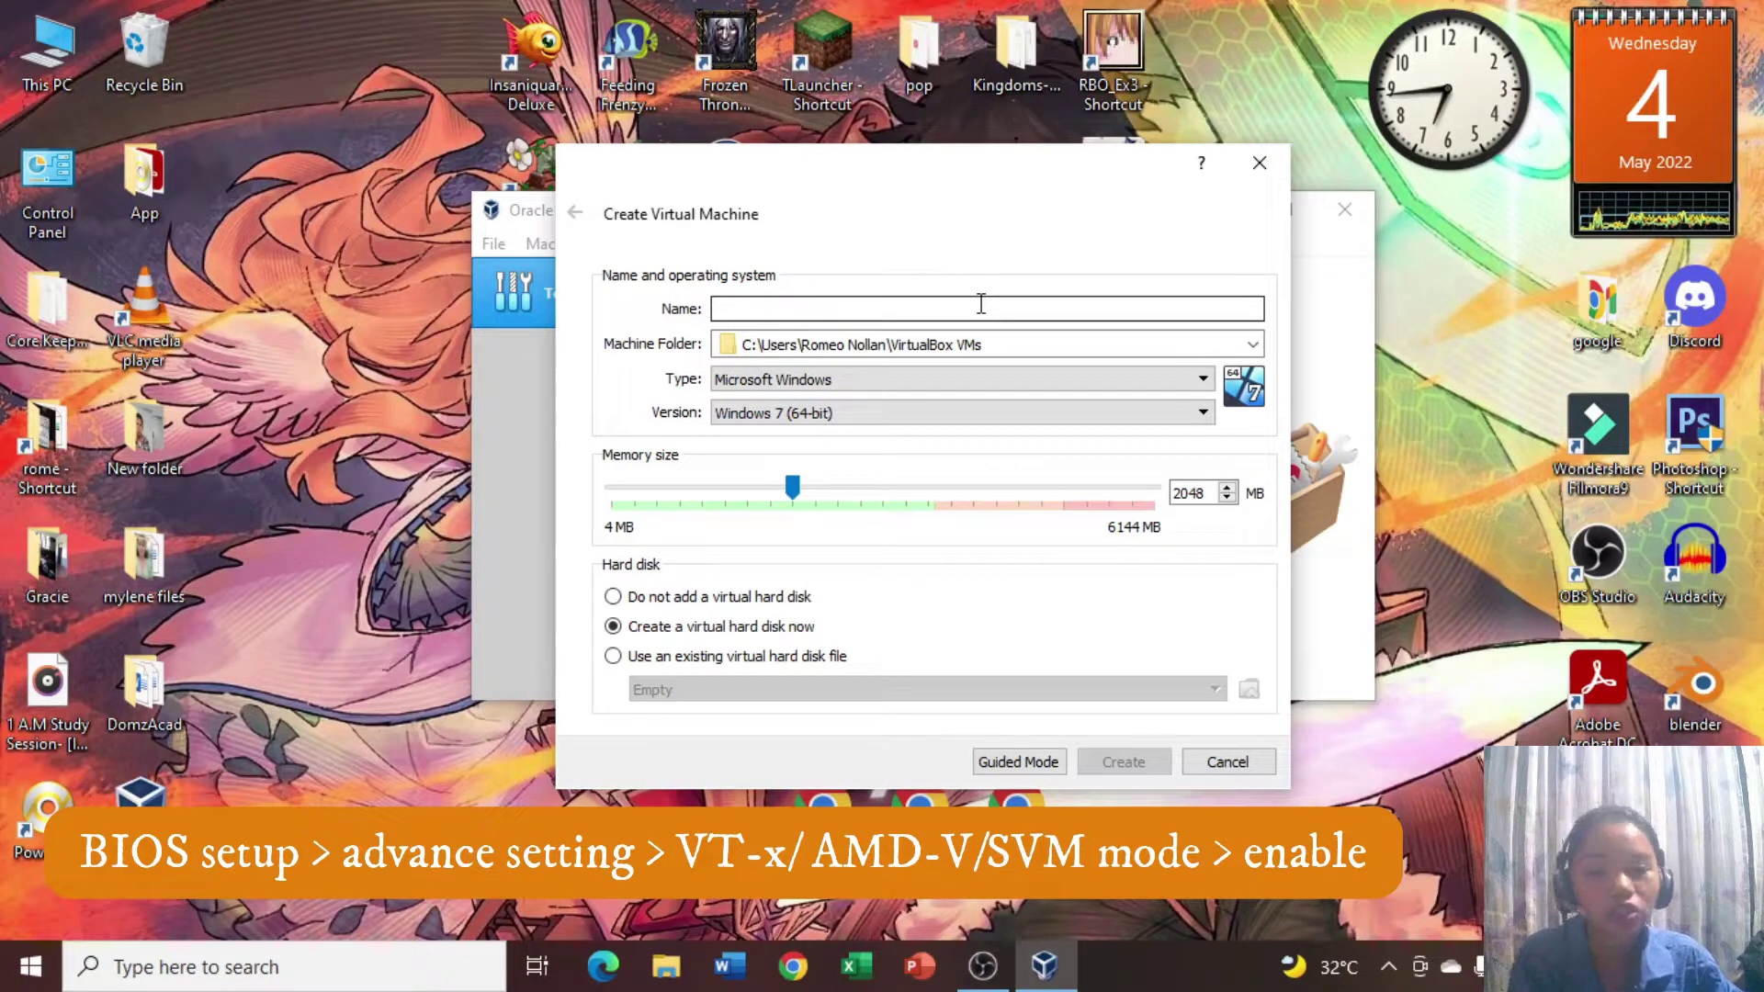
scroll(755, 414, "up", 2)
left_click(827, 414)
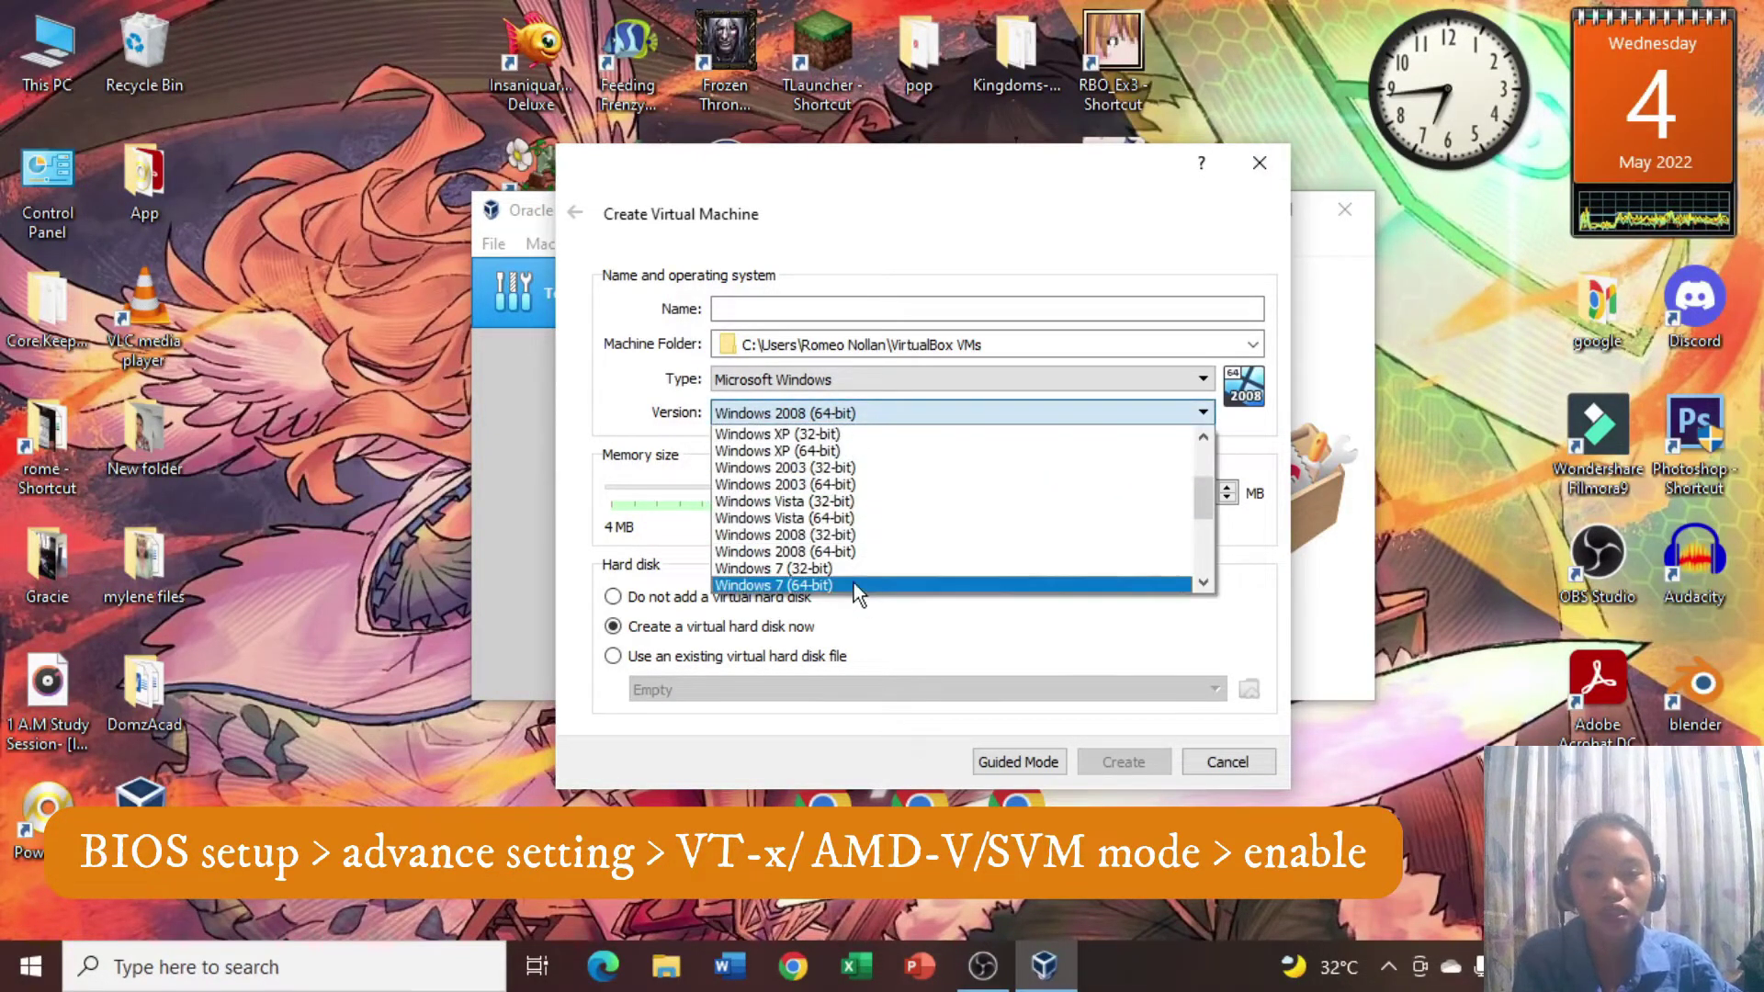
left_click(853, 552)
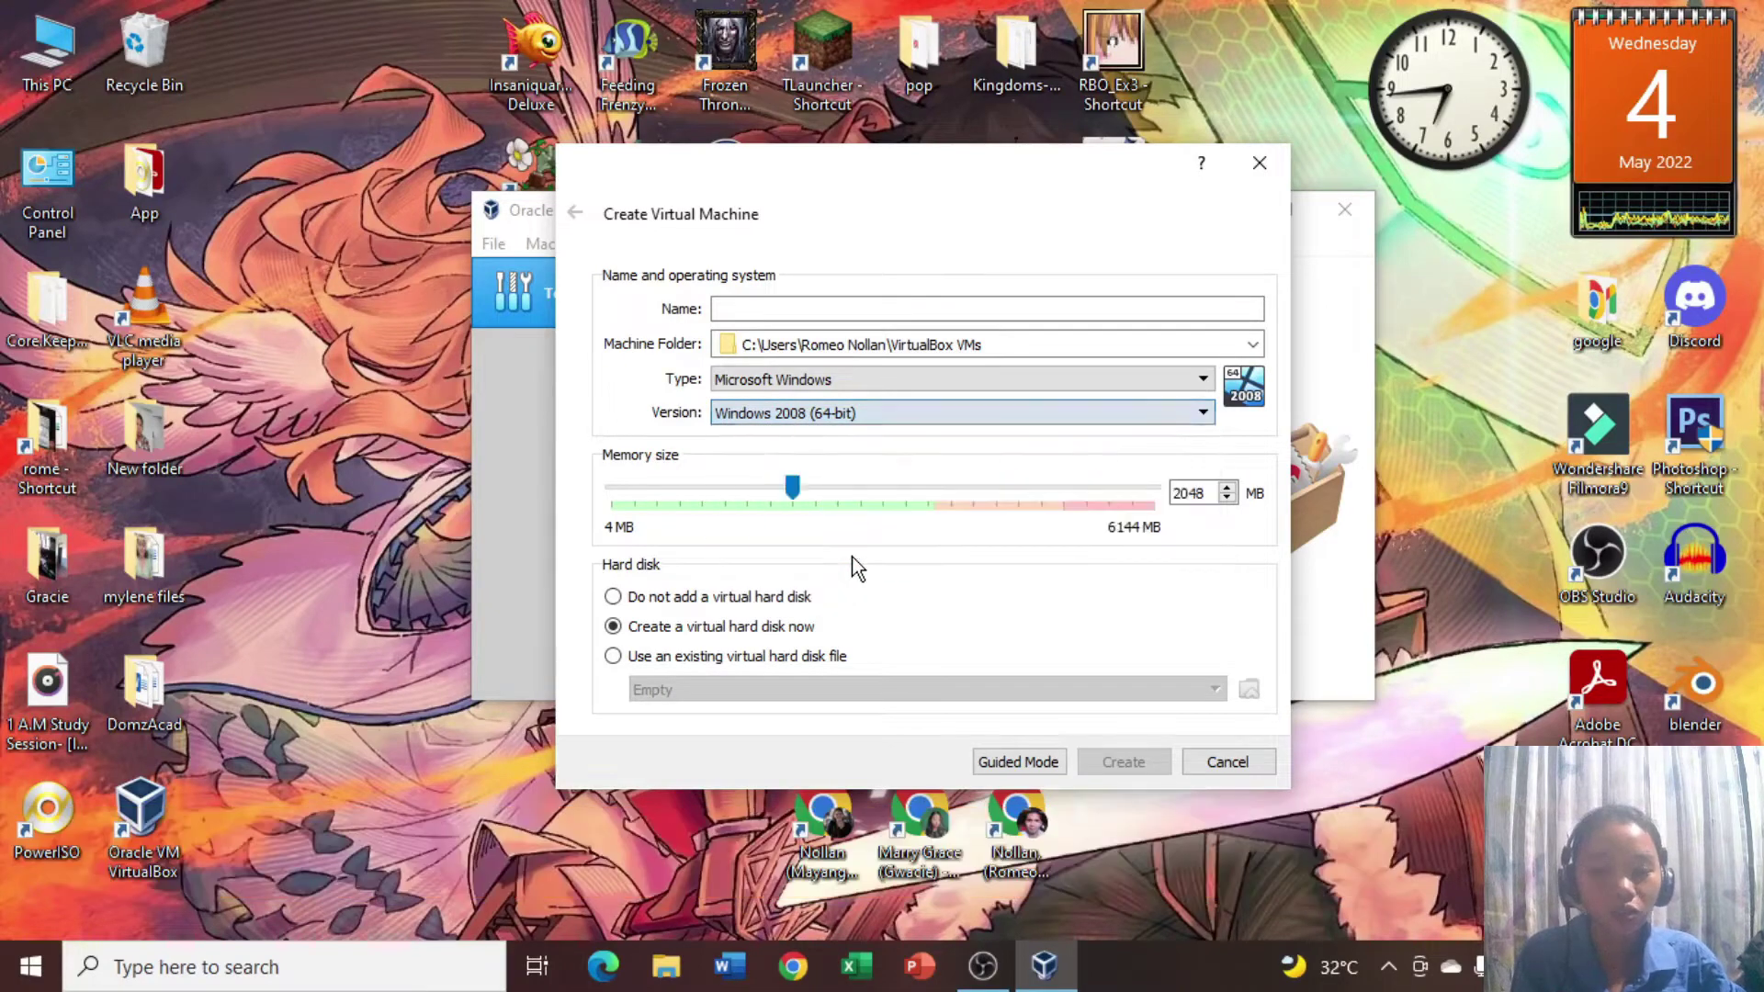
left_click(831, 311)
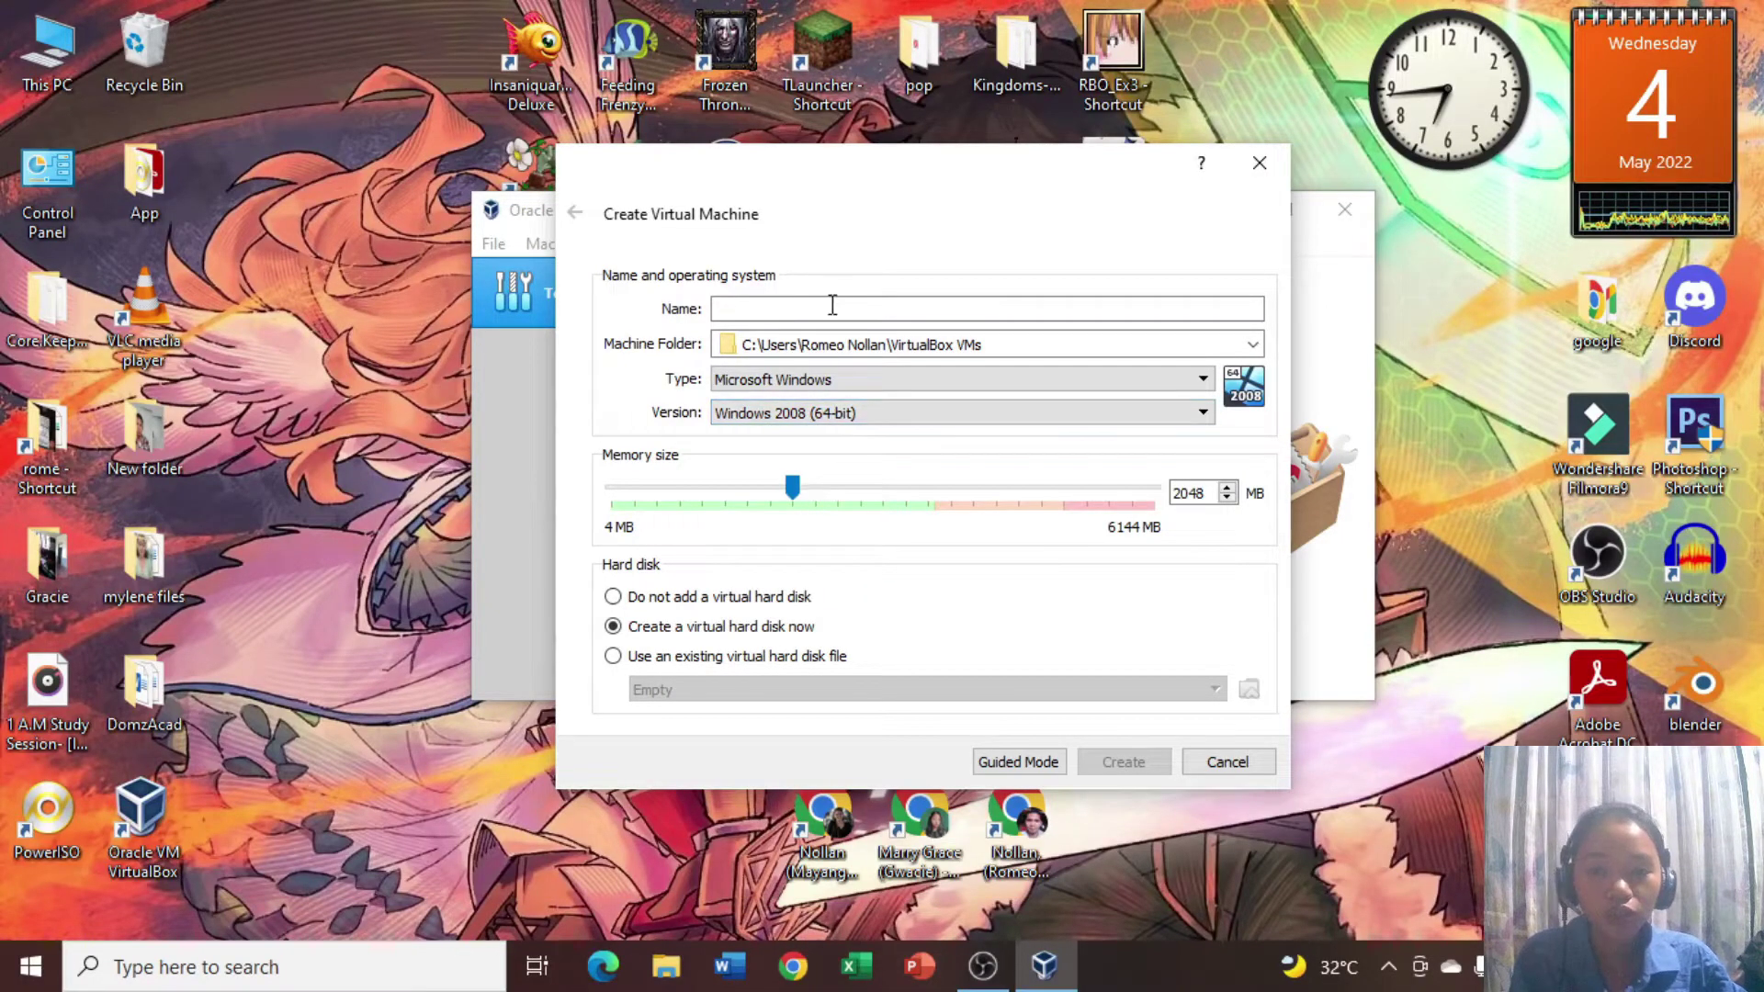
type("w")
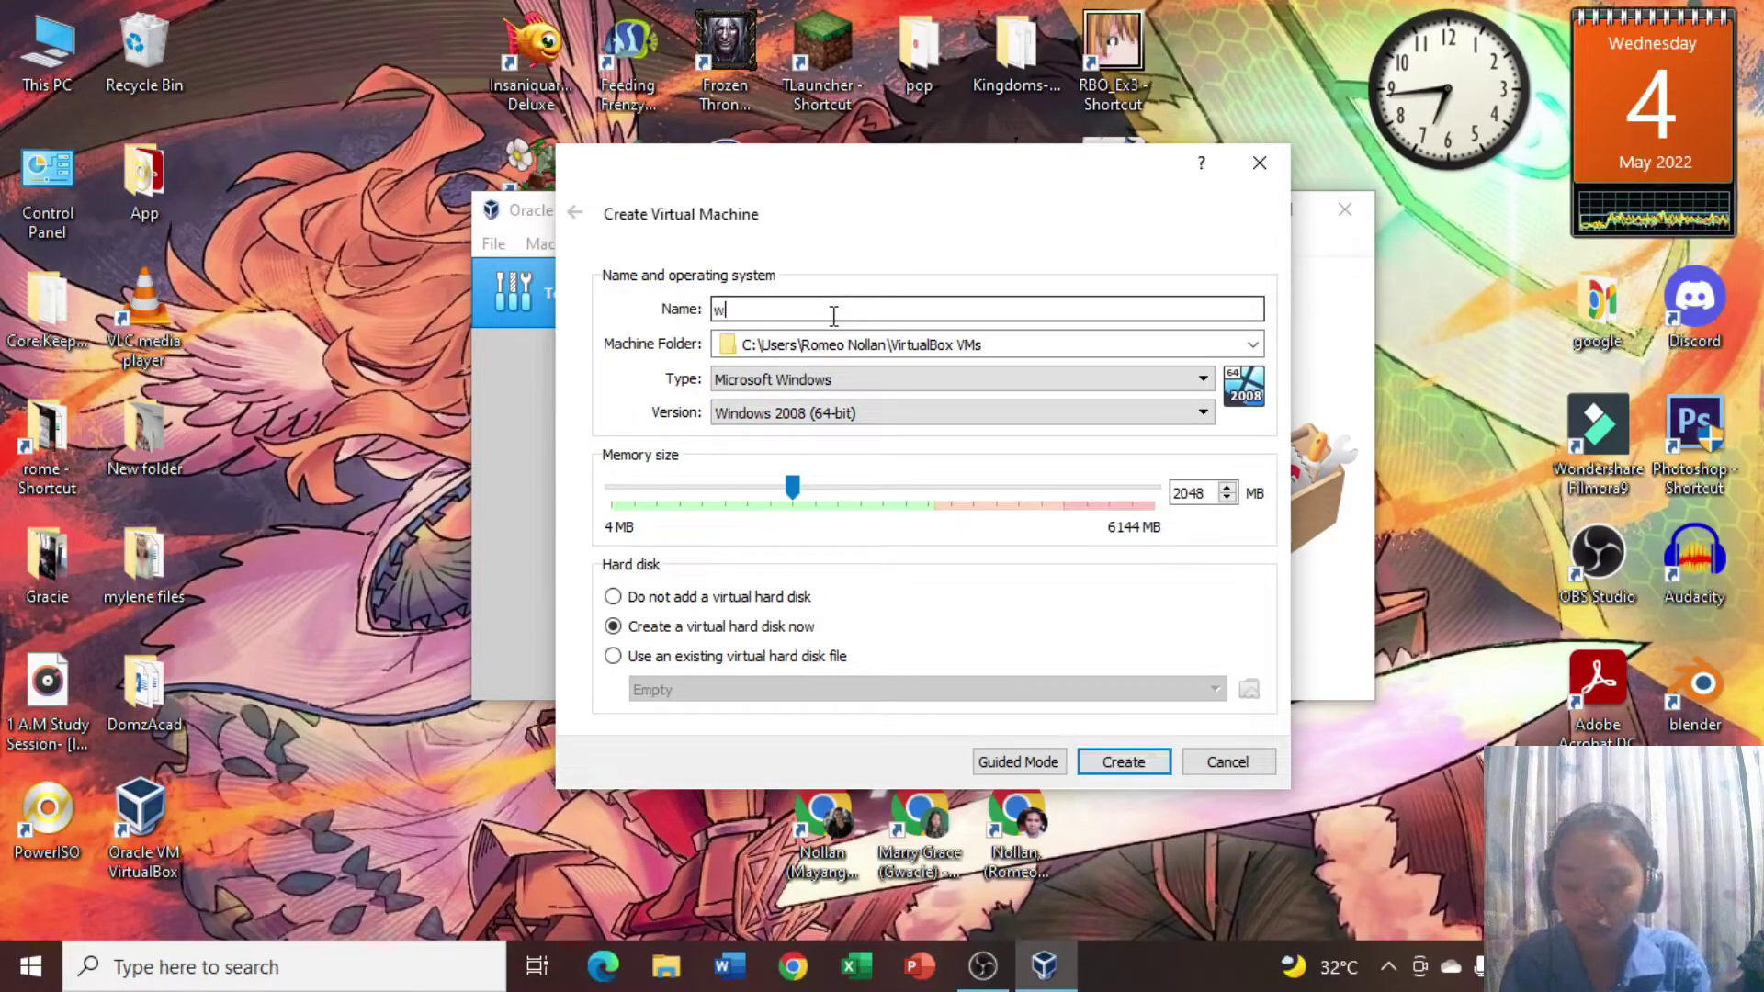
type("indiows 2008")
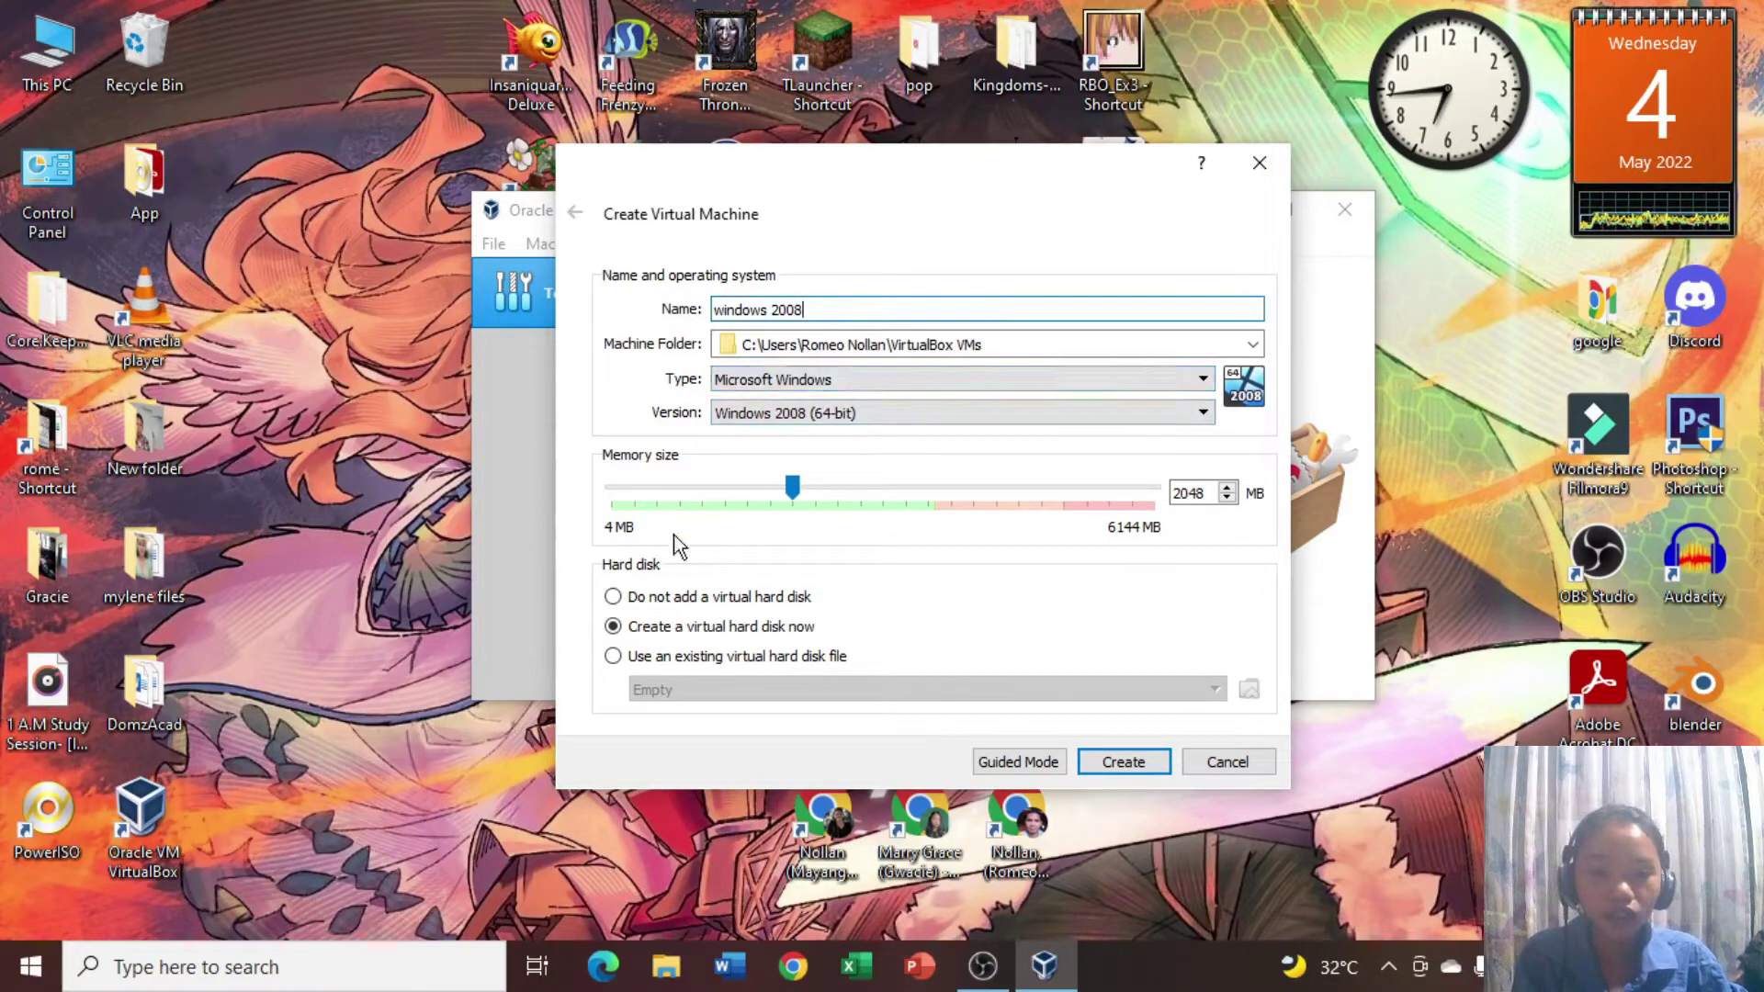
left_click(793, 487)
left_click_drag(791, 481, 755, 487)
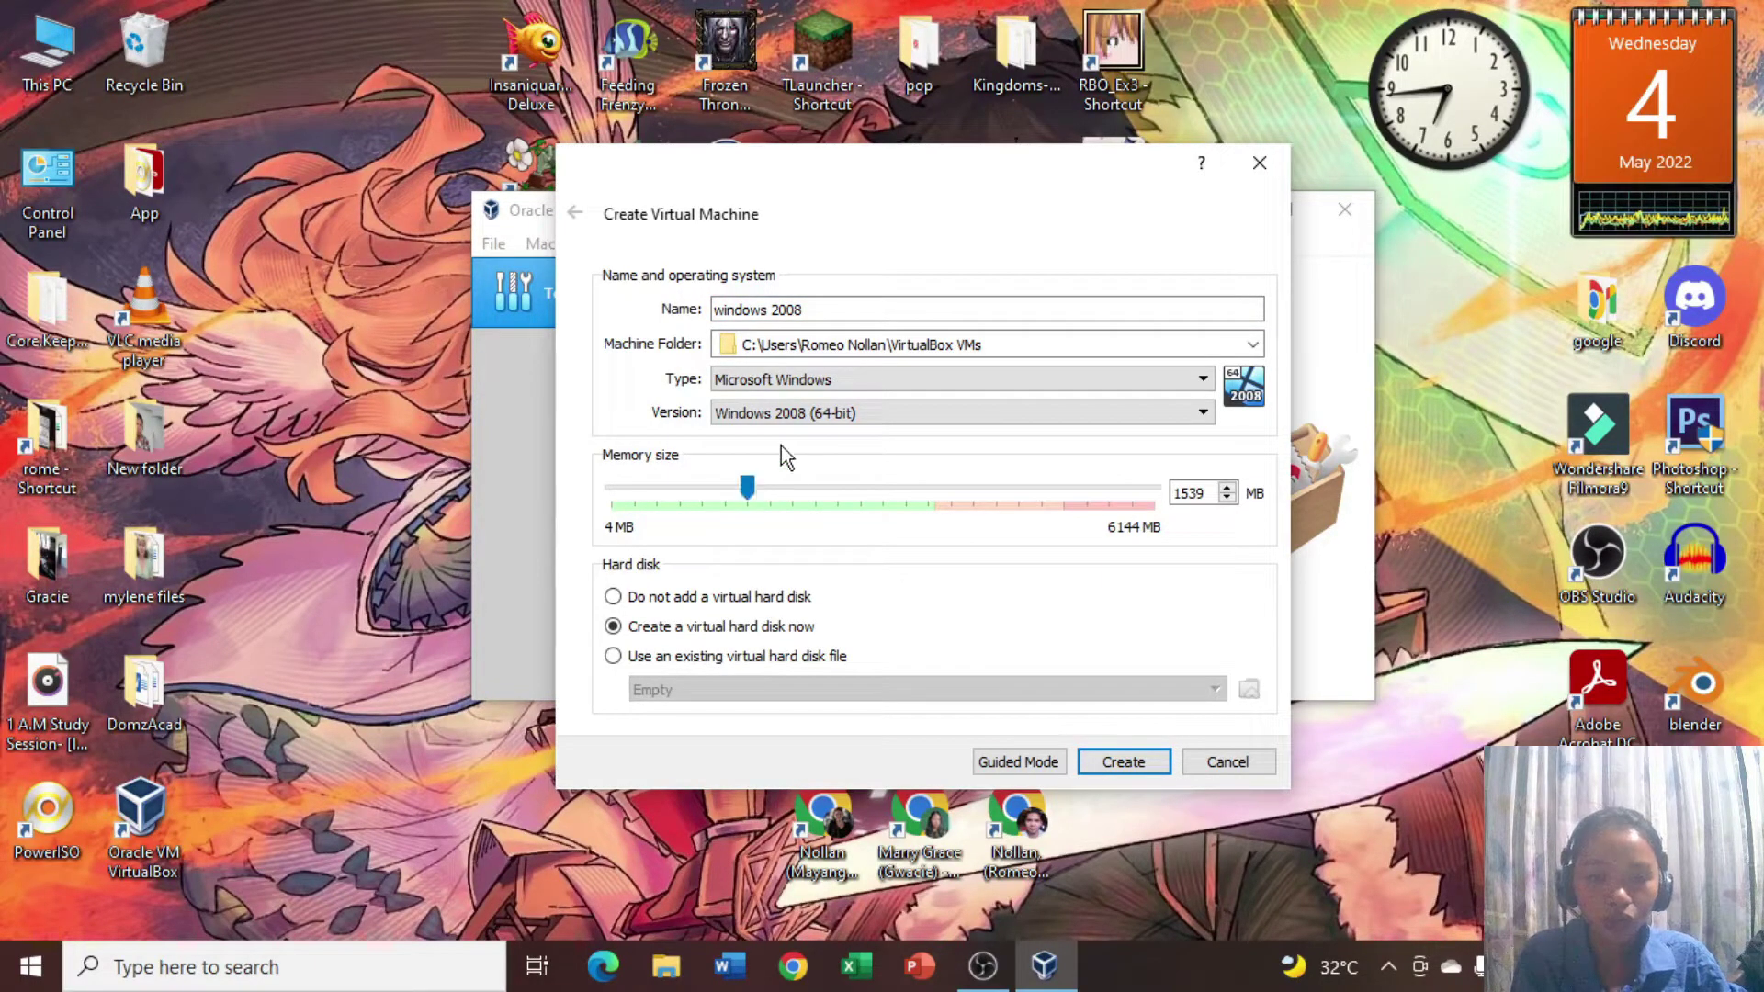
left_click(1129, 764)
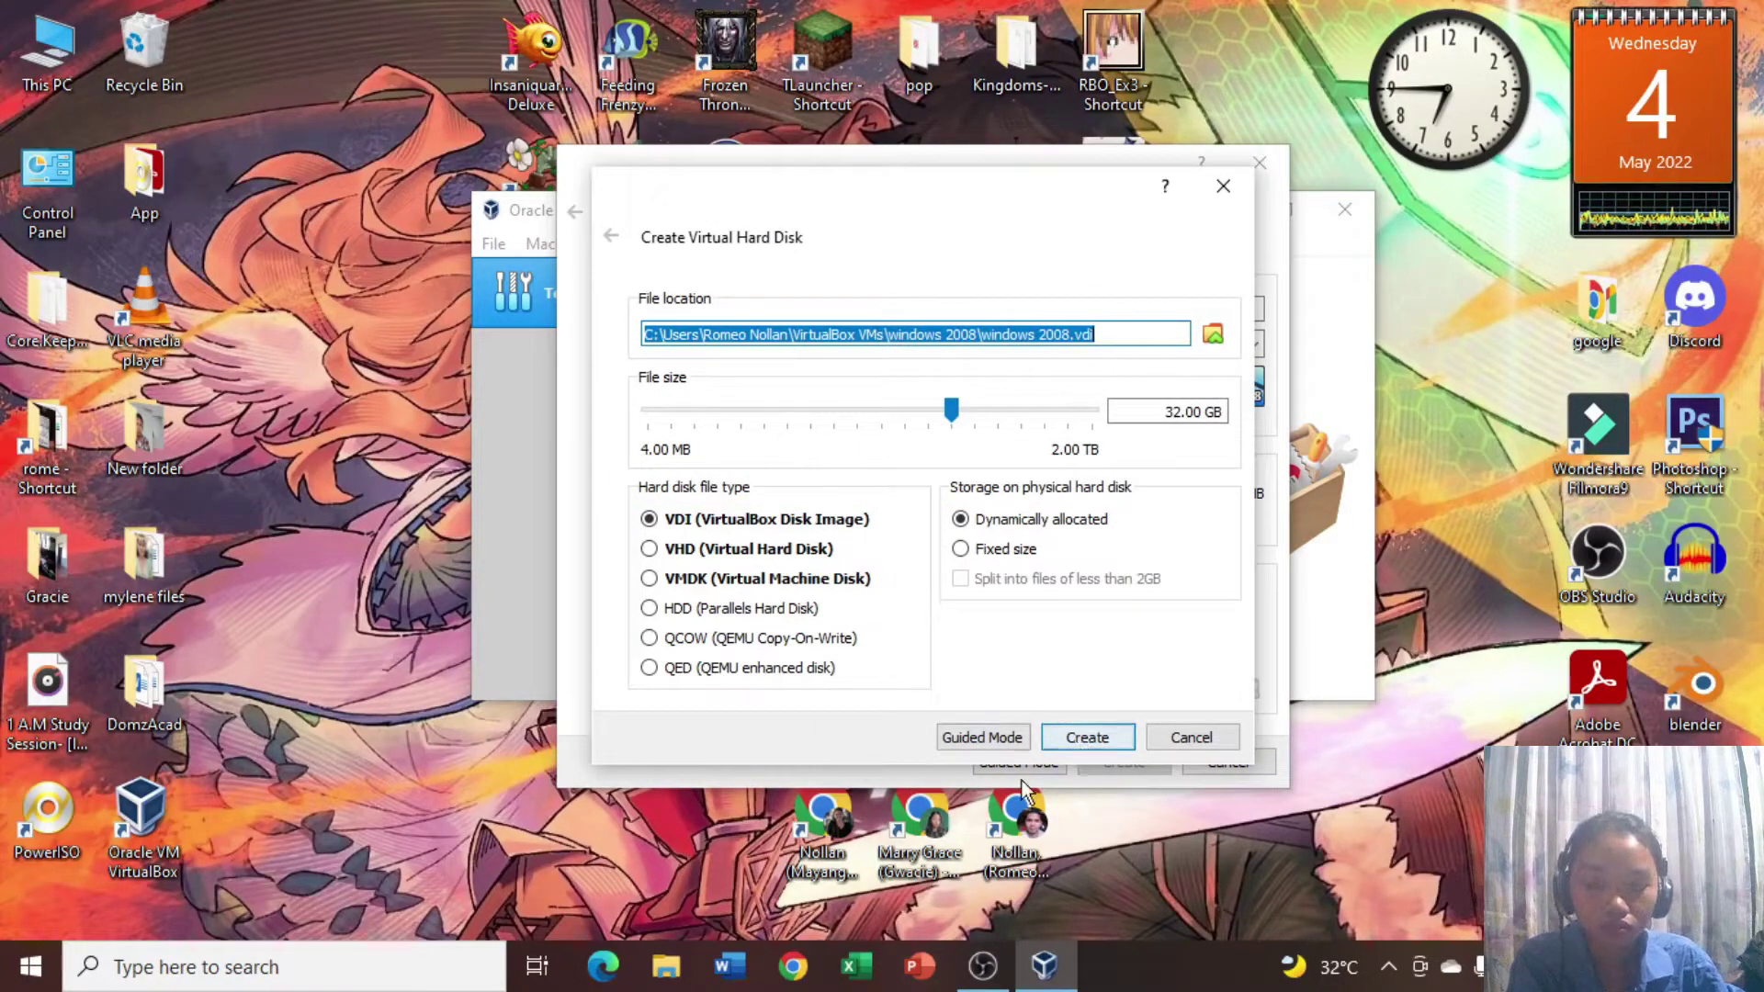
Set the virtual hard disk size to 15 GB and create the disk.
left_click(1183, 413)
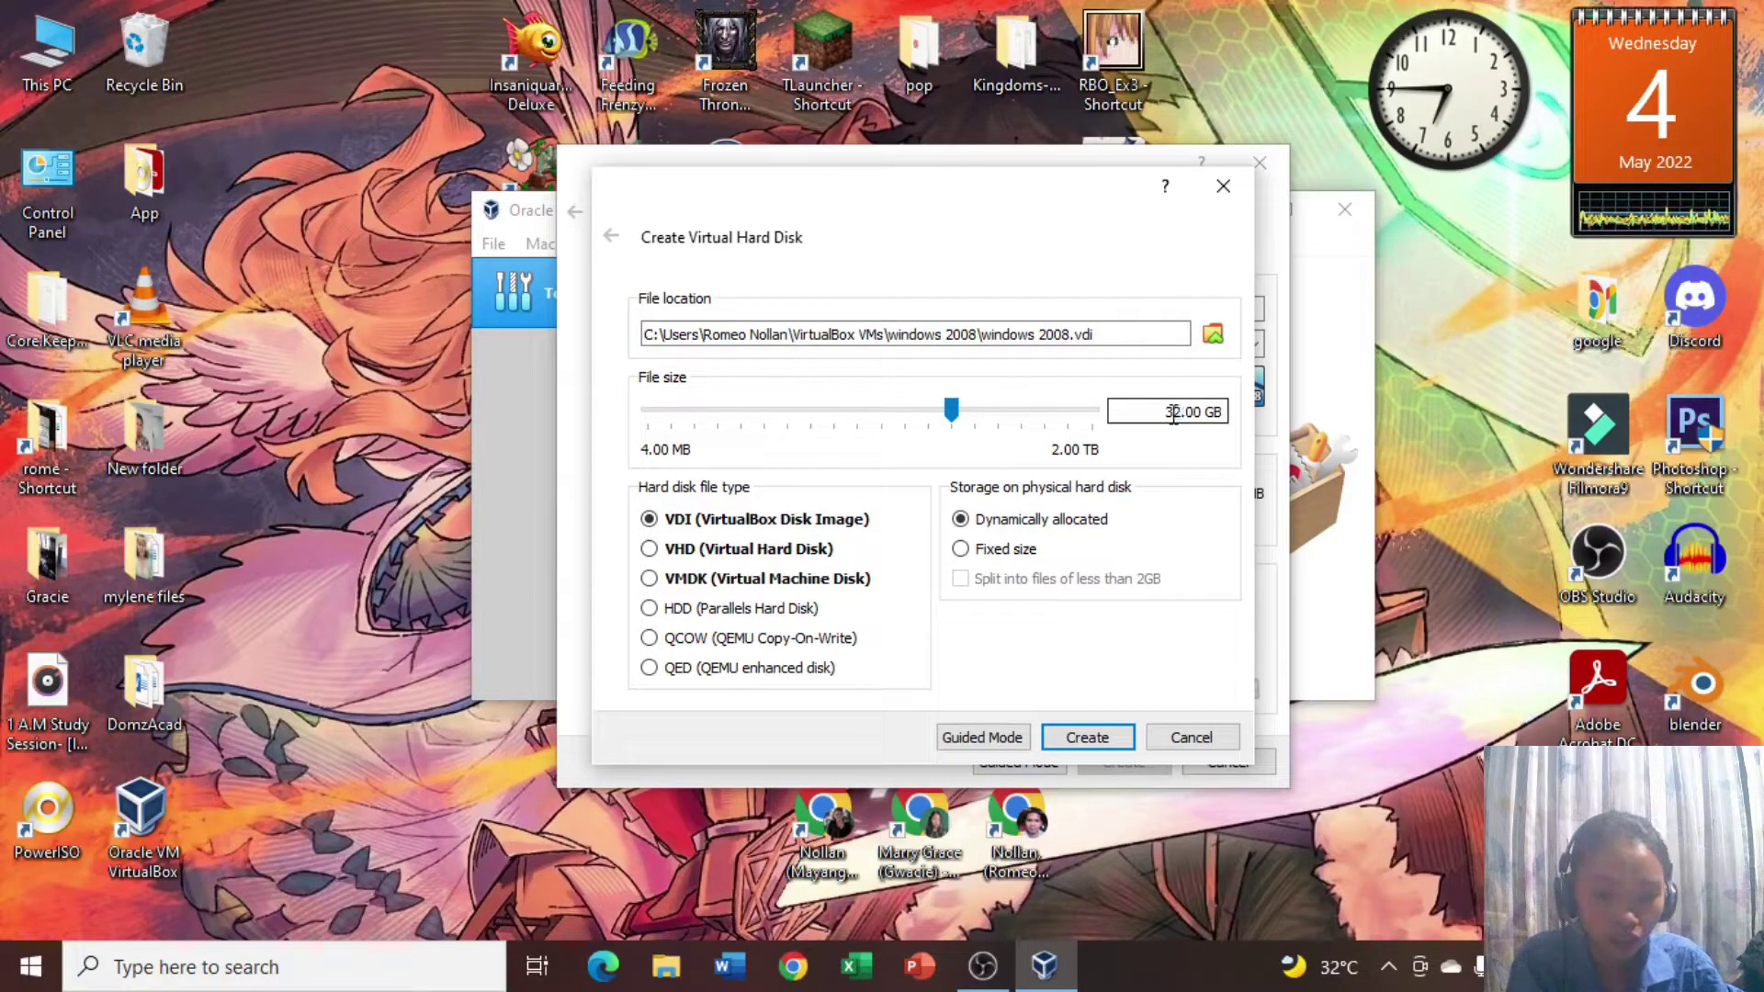
left_click_drag(1165, 414, 1203, 419)
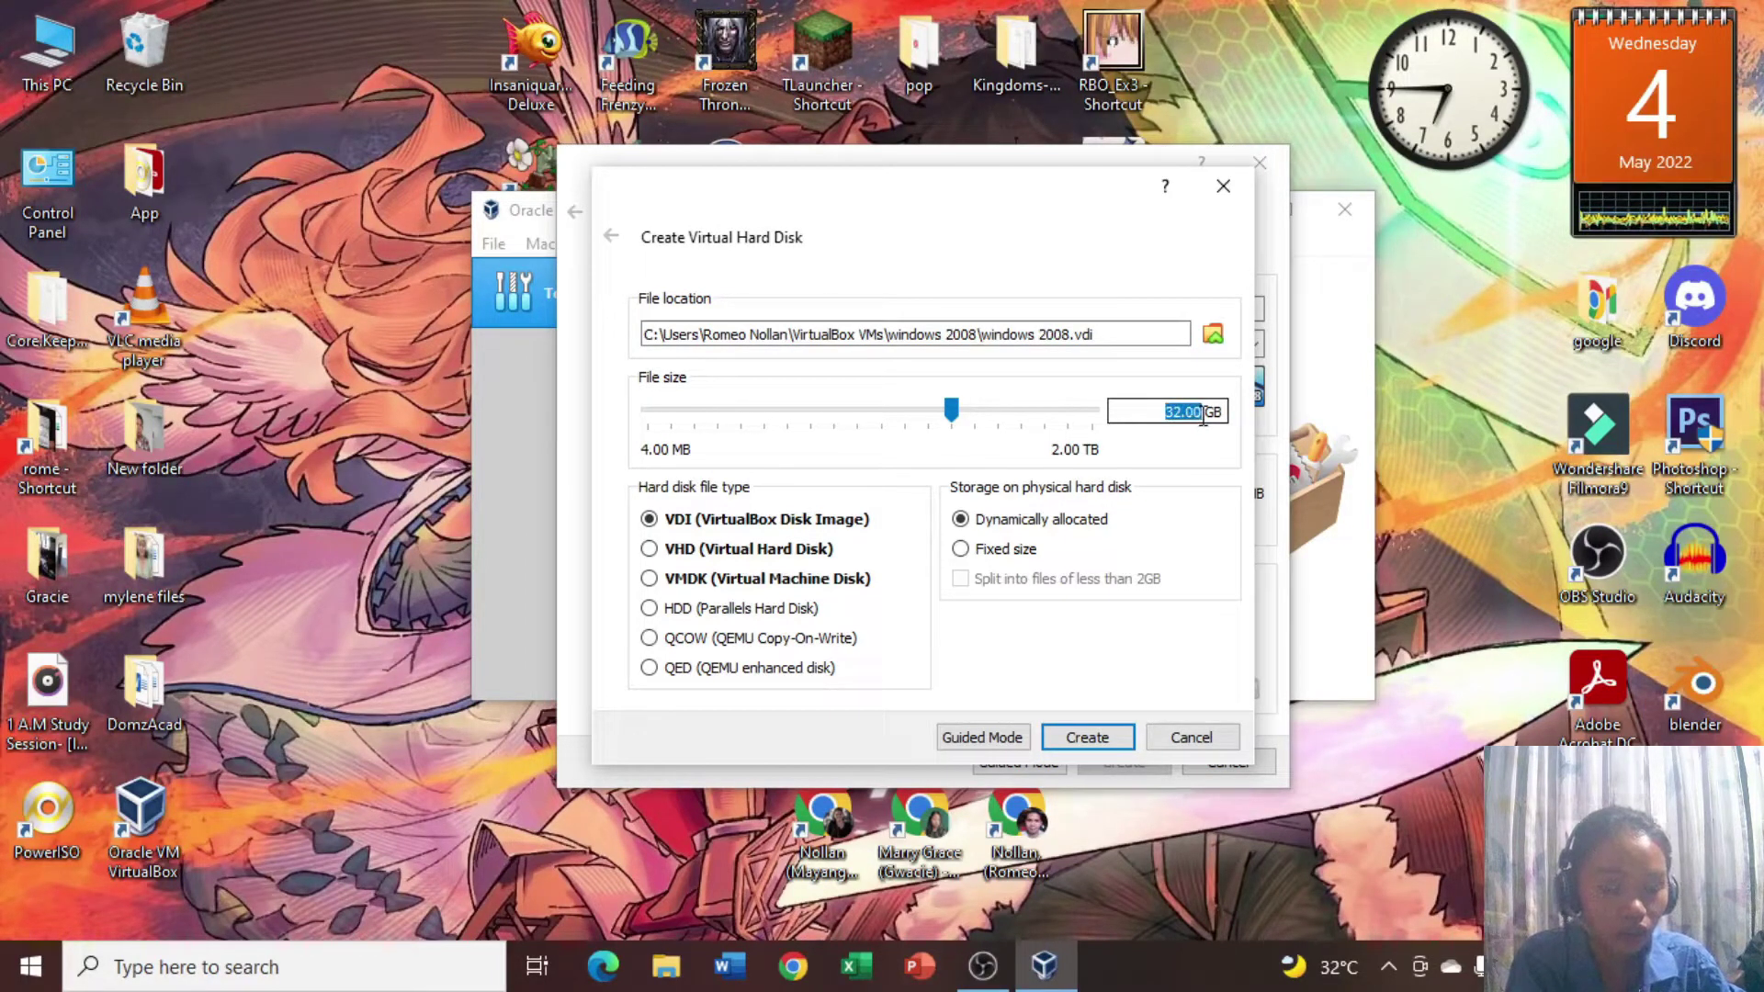
type("15")
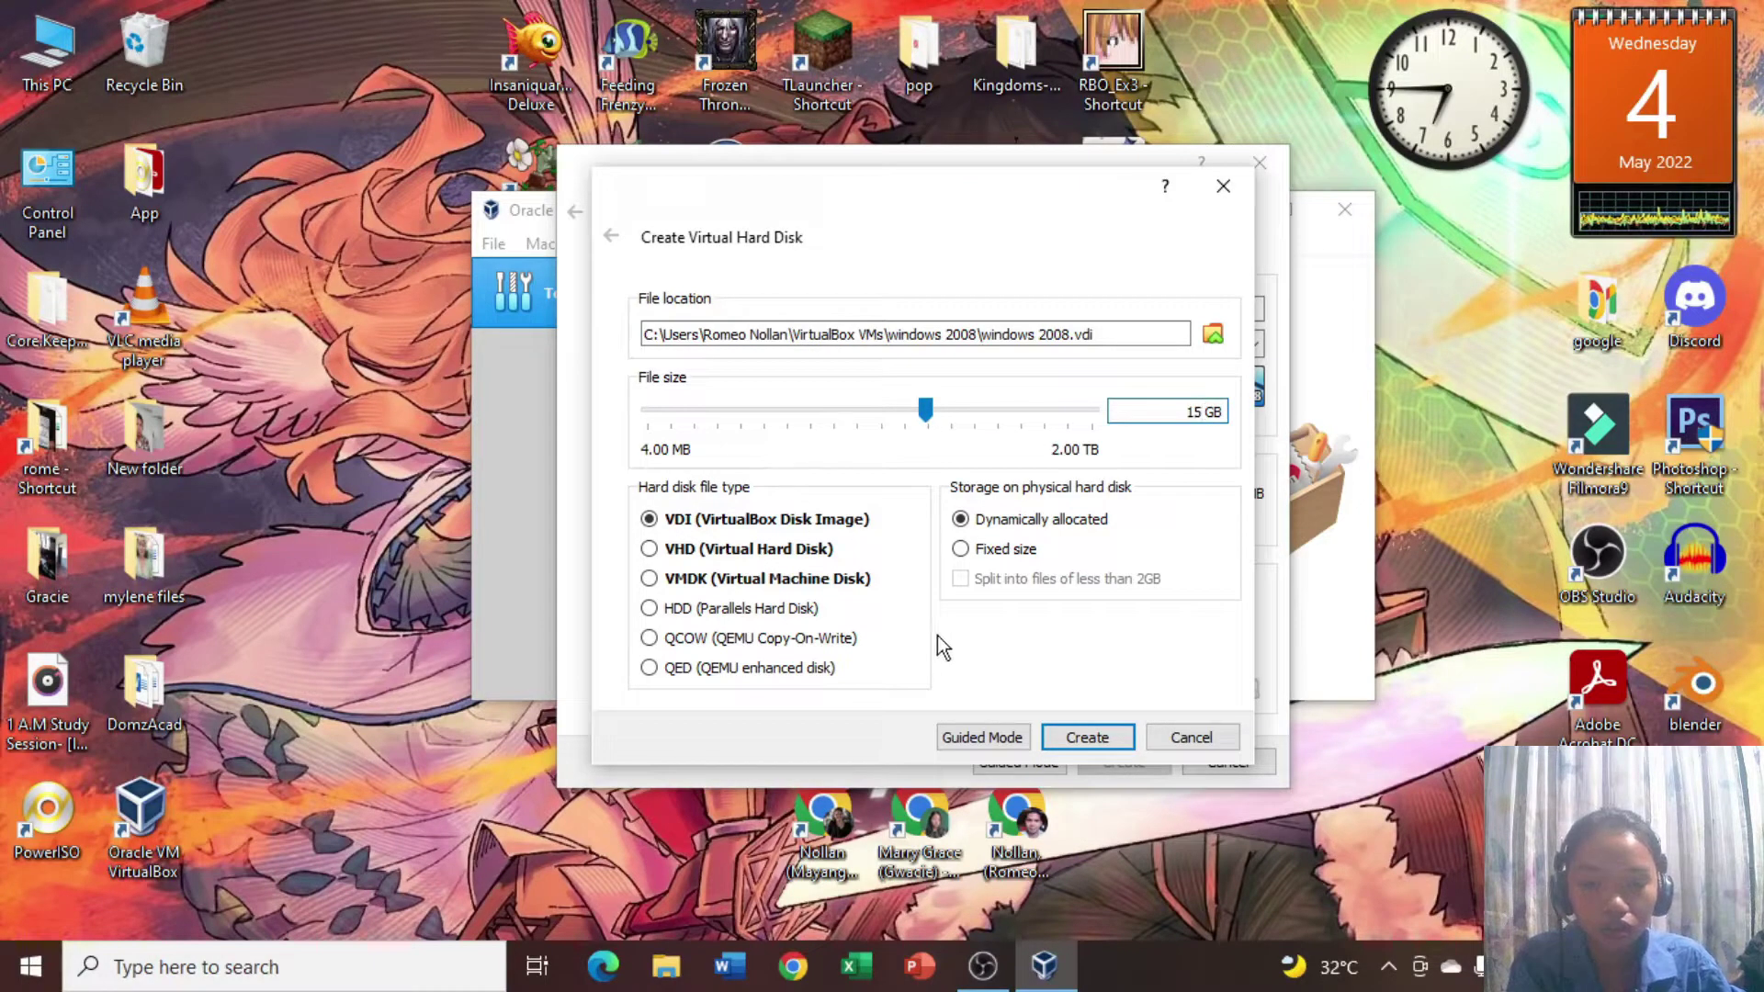
left_click(1117, 737)
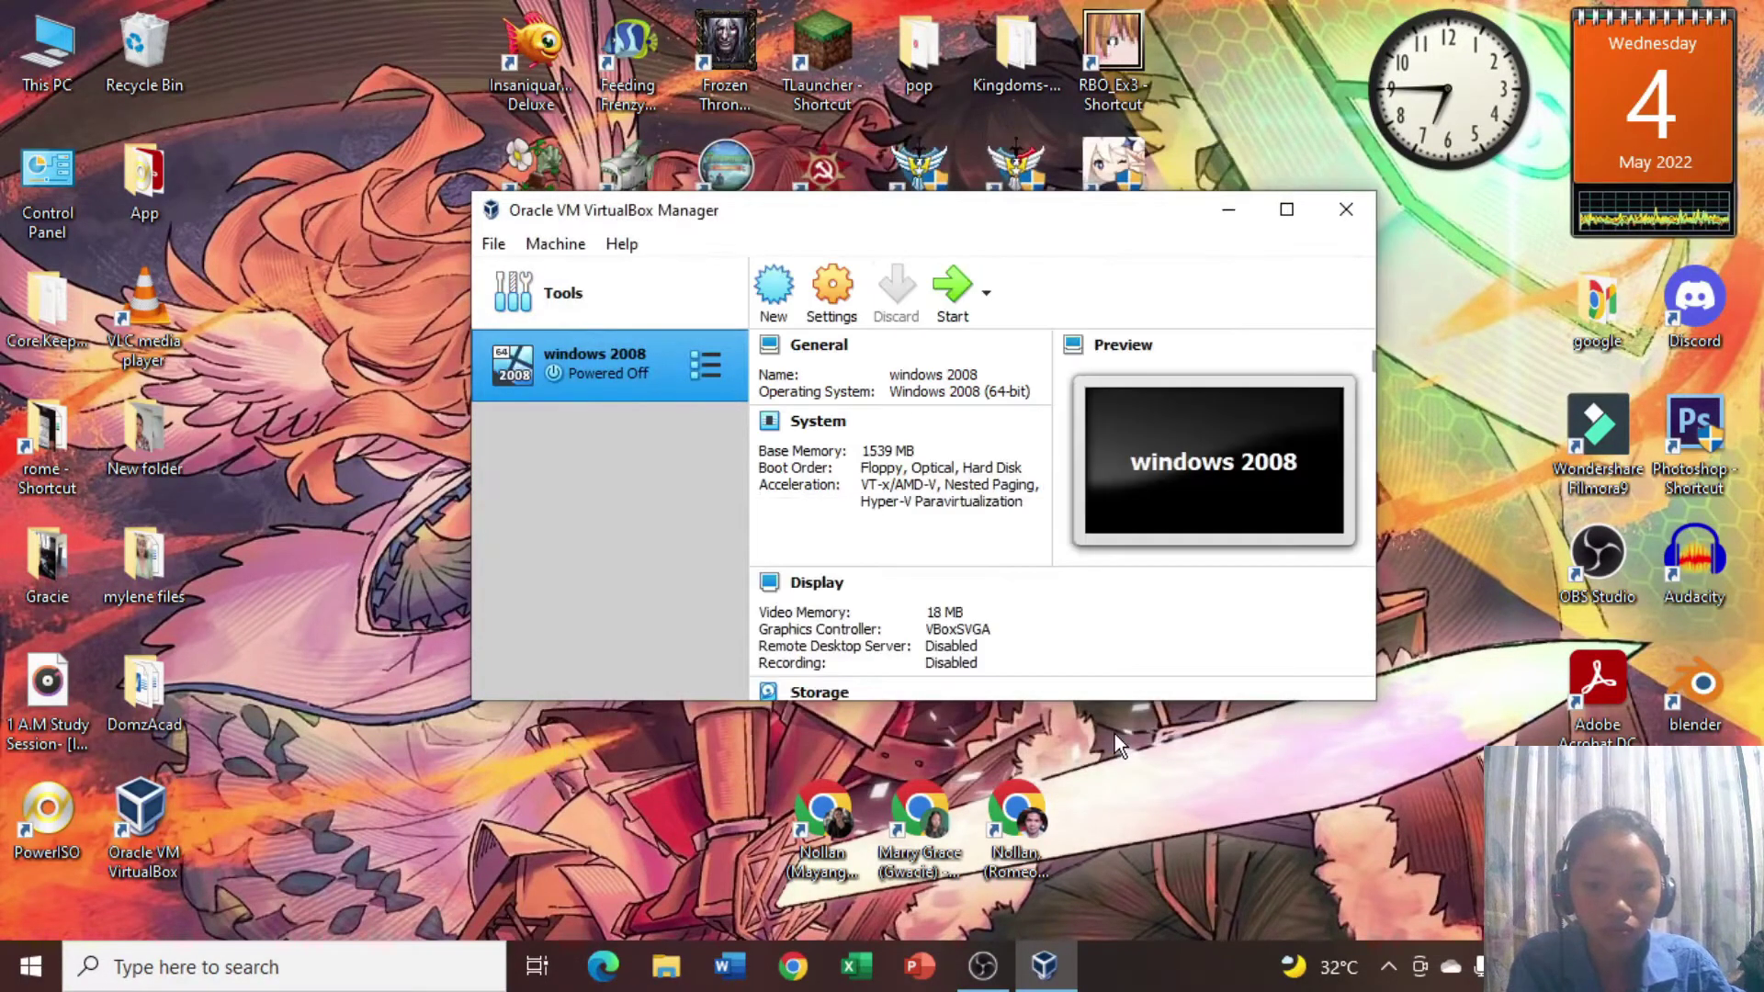
In the windows 2008 settings, move Hard Disk above Optical in the System boot order.
scroll(791, 496, "down", 4)
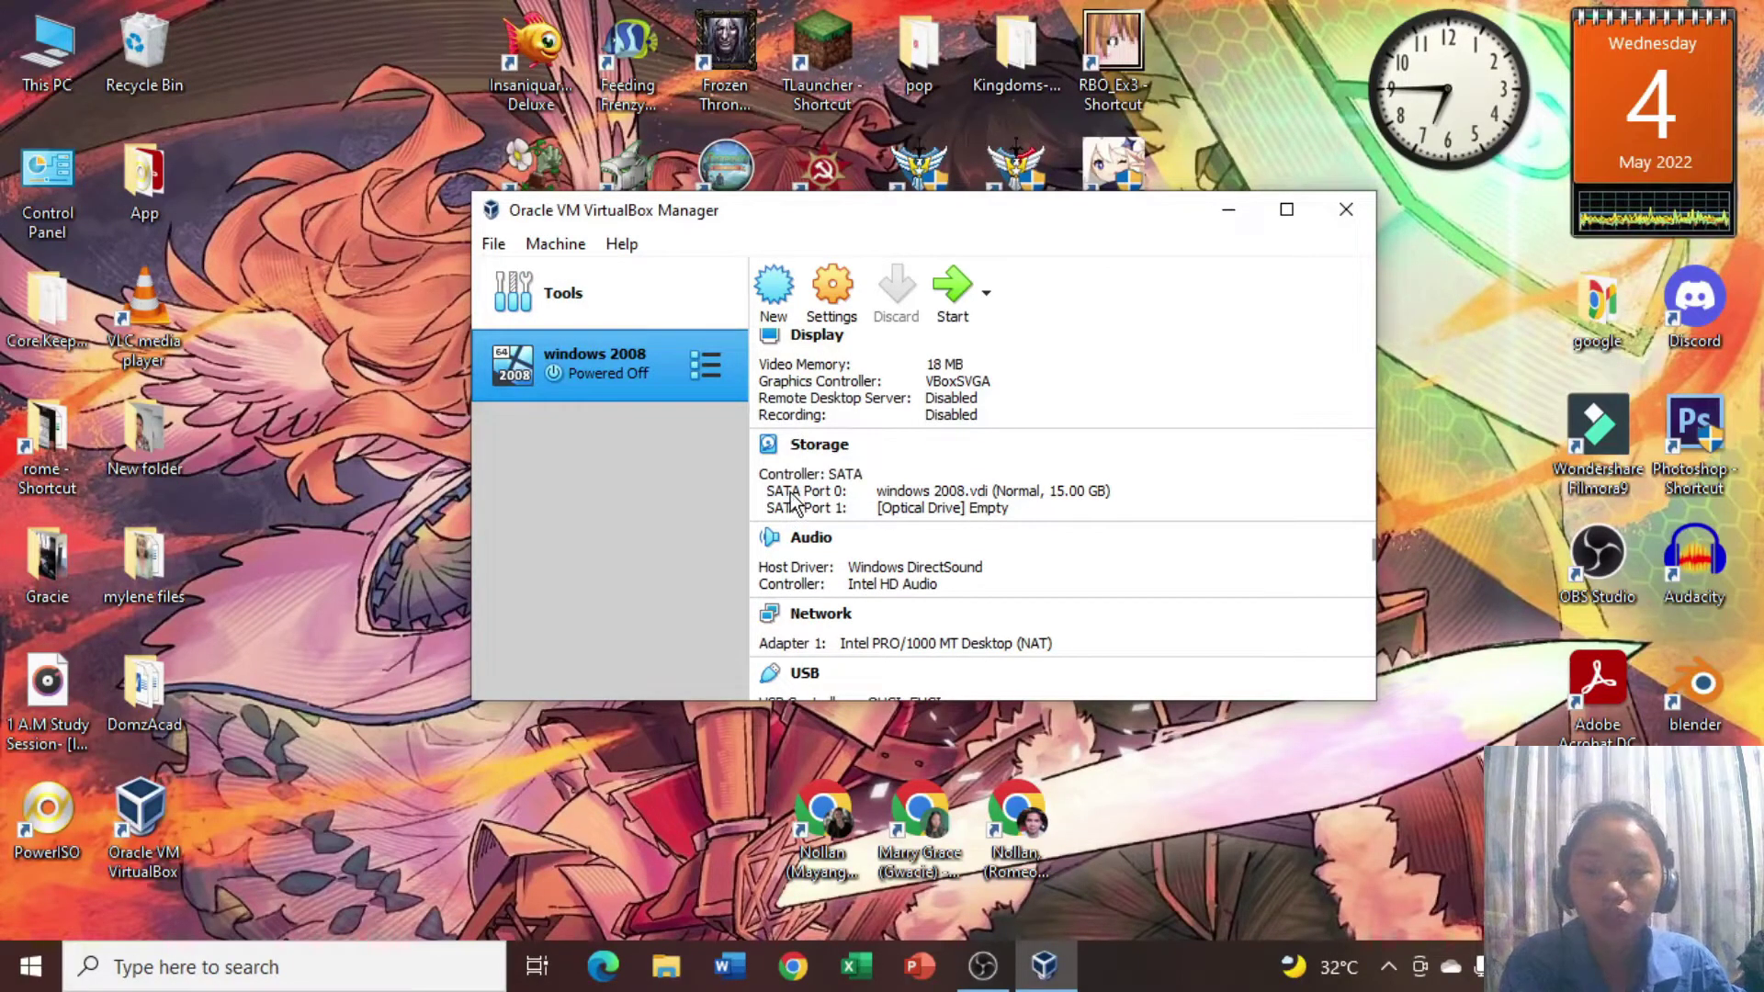
left_click(841, 295)
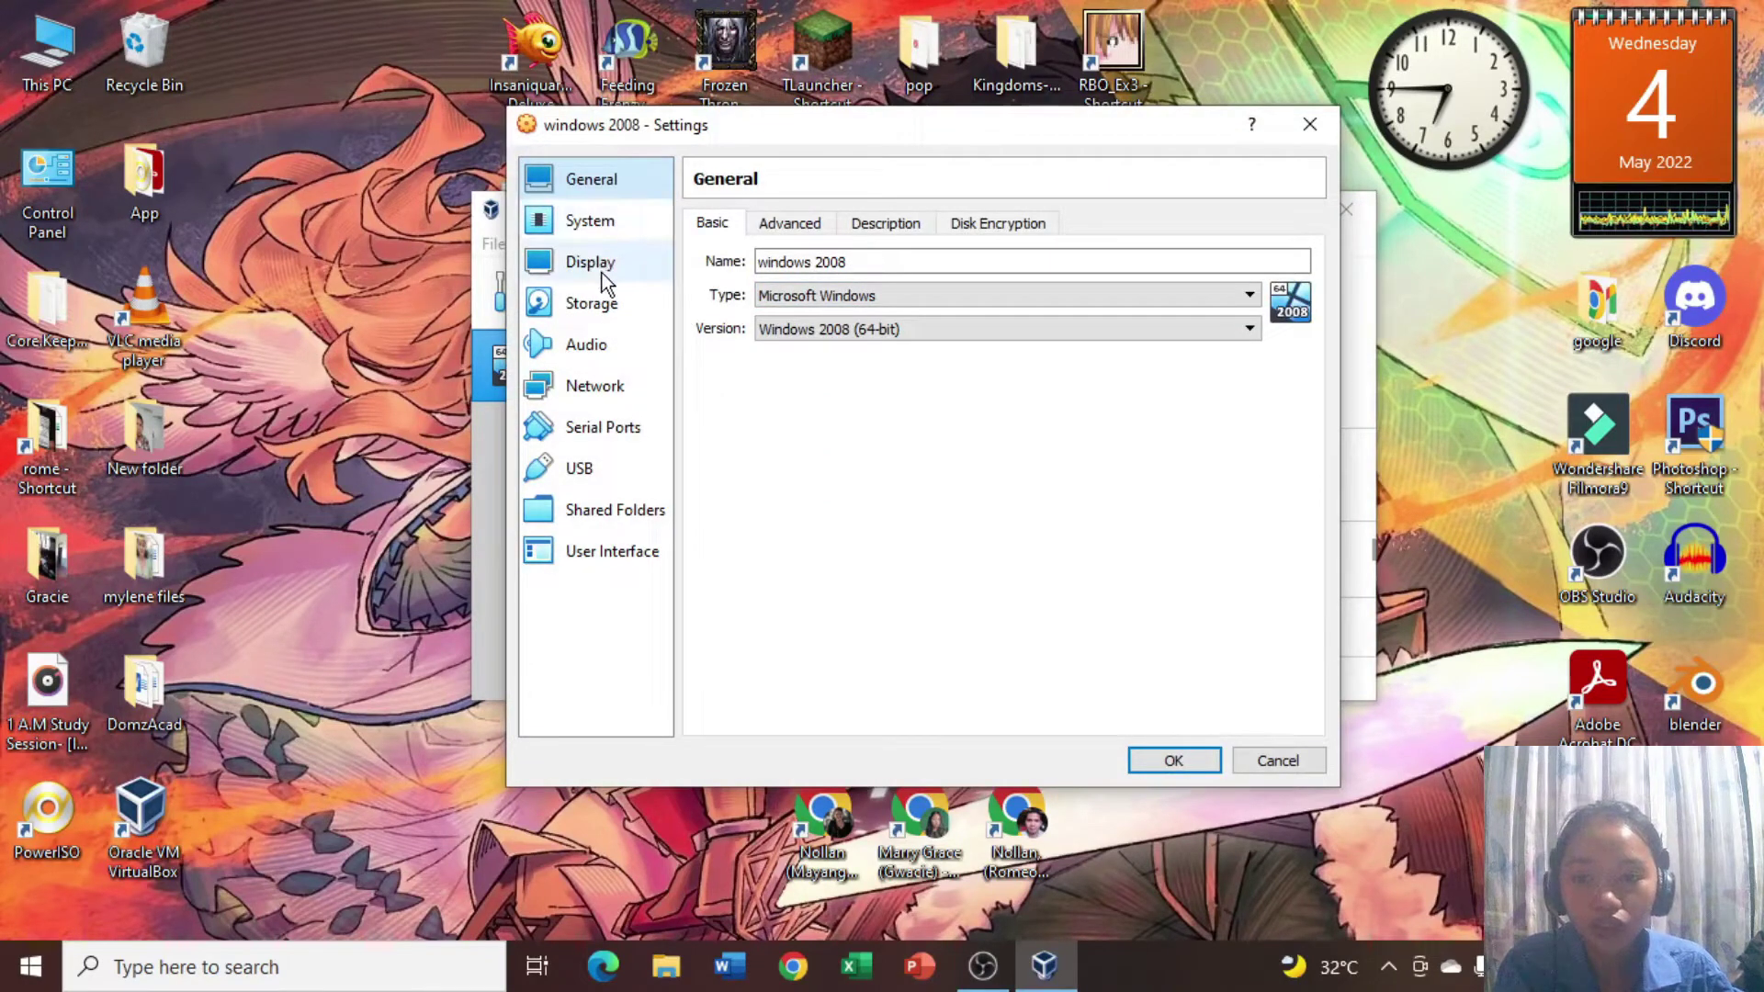
left_click(598, 230)
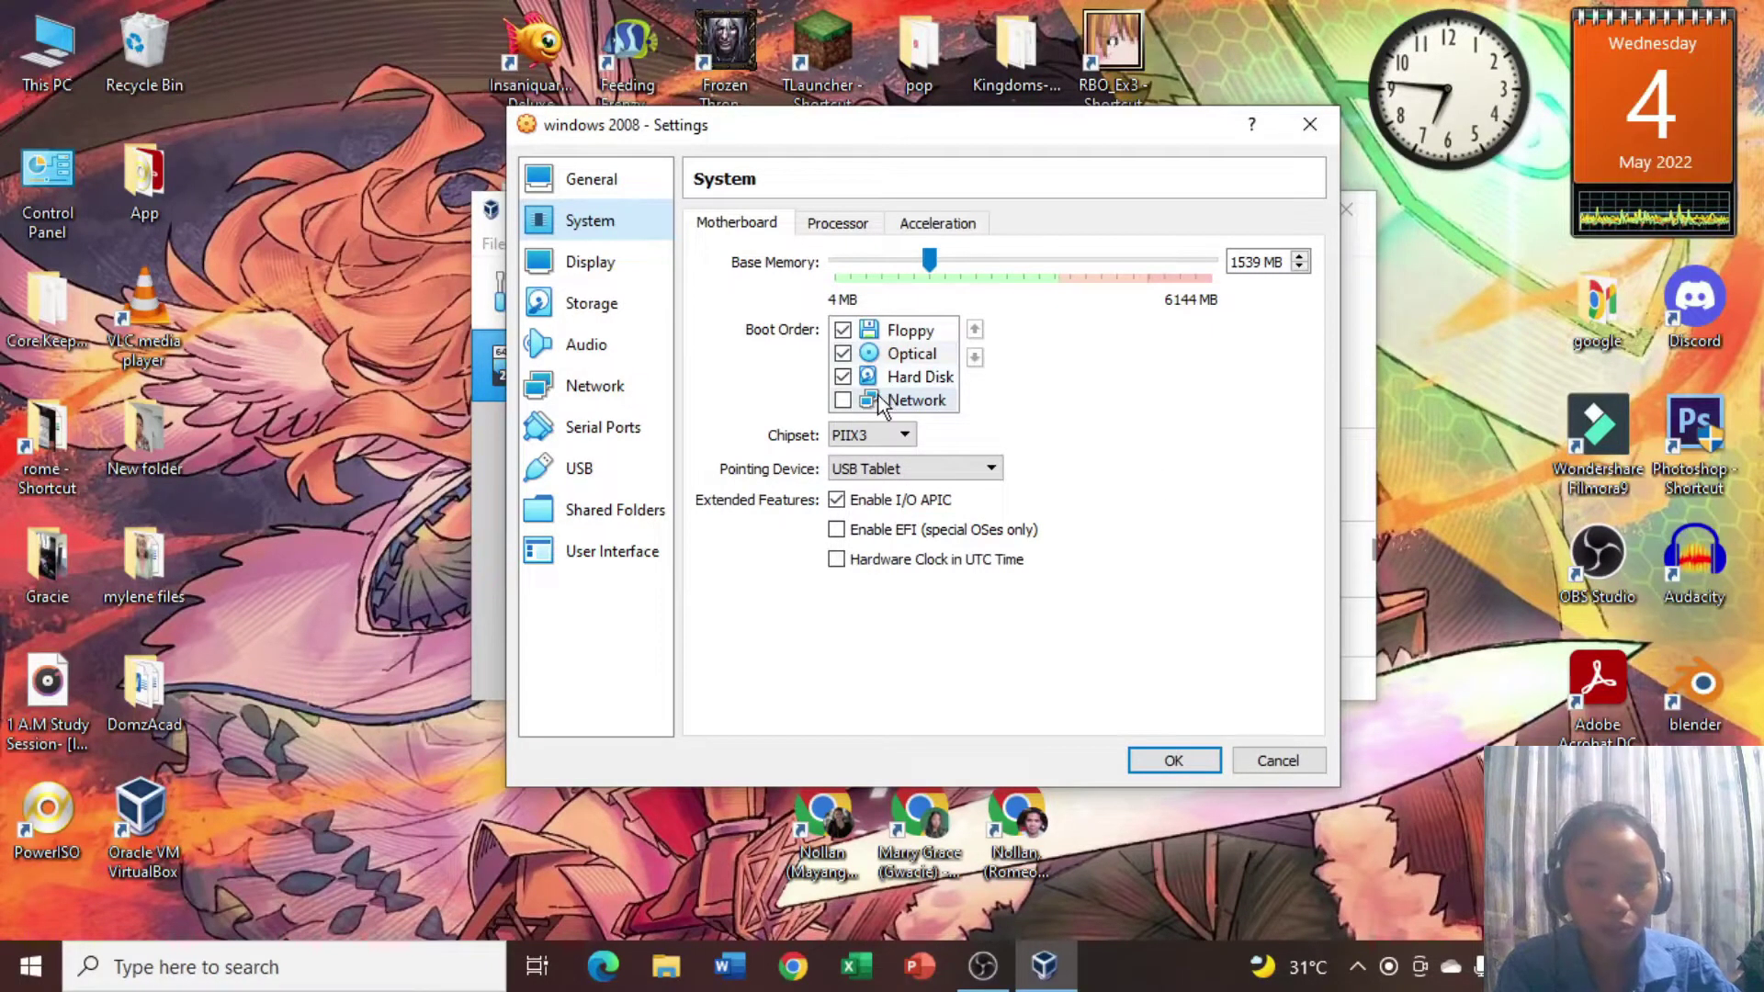
left_click(914, 384)
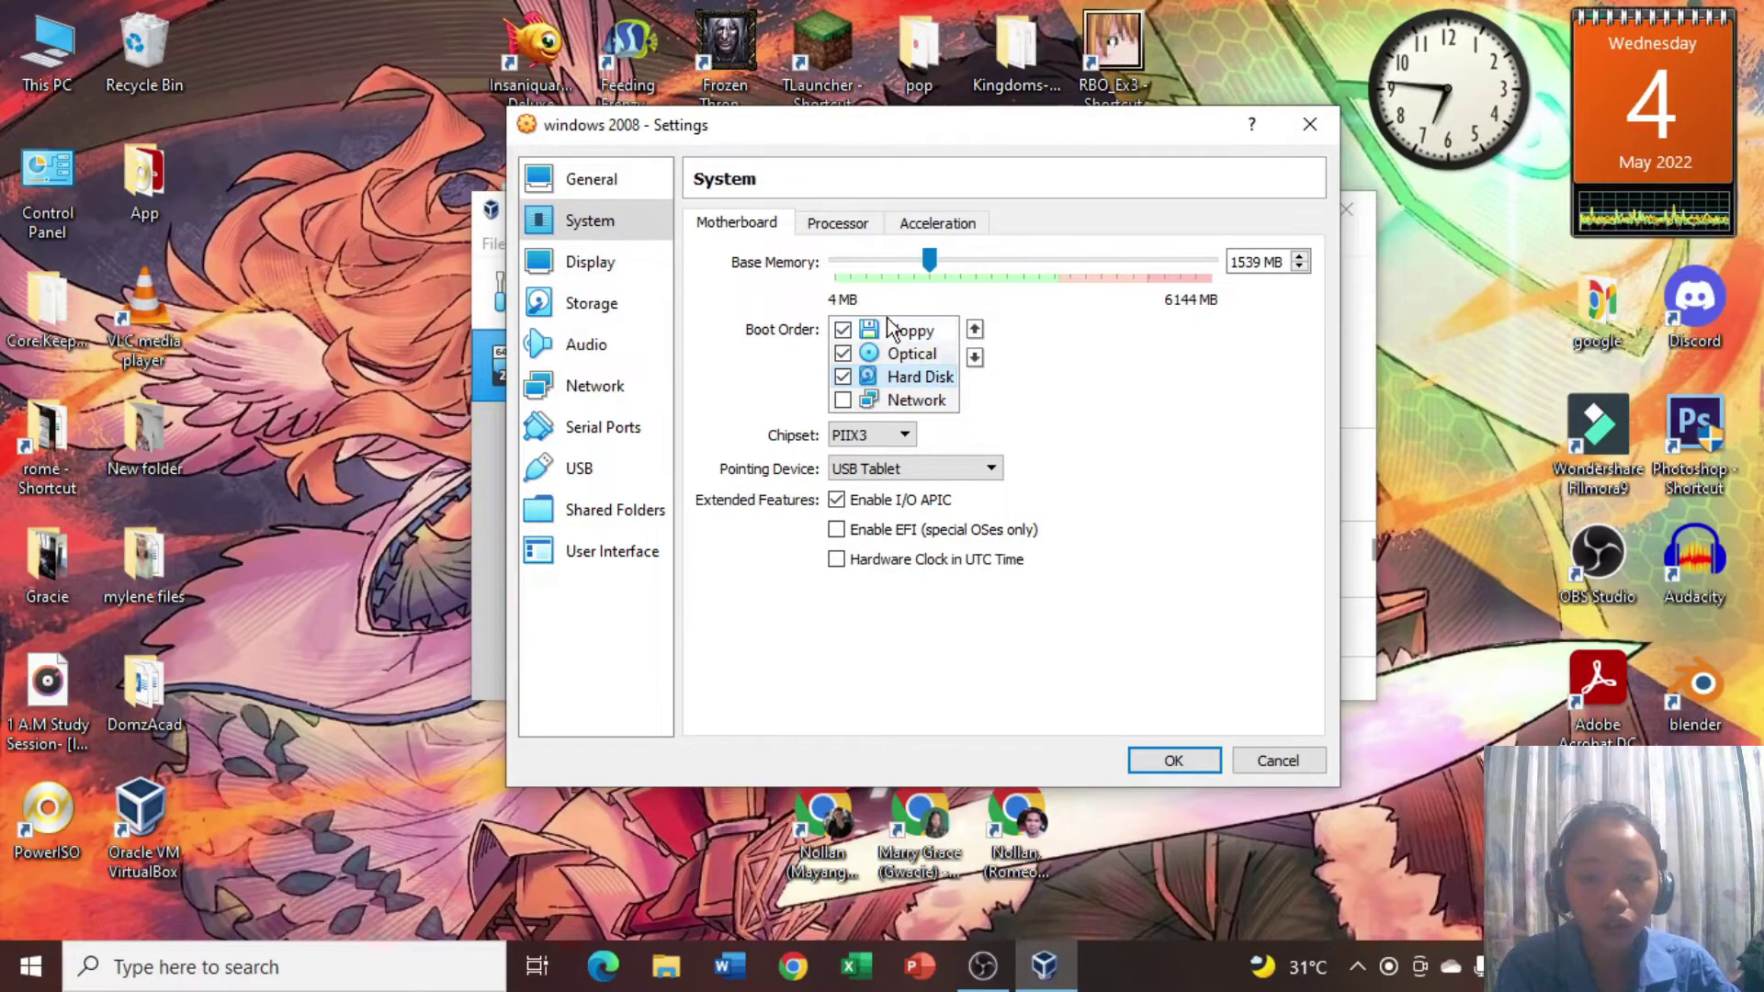
left_click(975, 329)
left_click(592, 307)
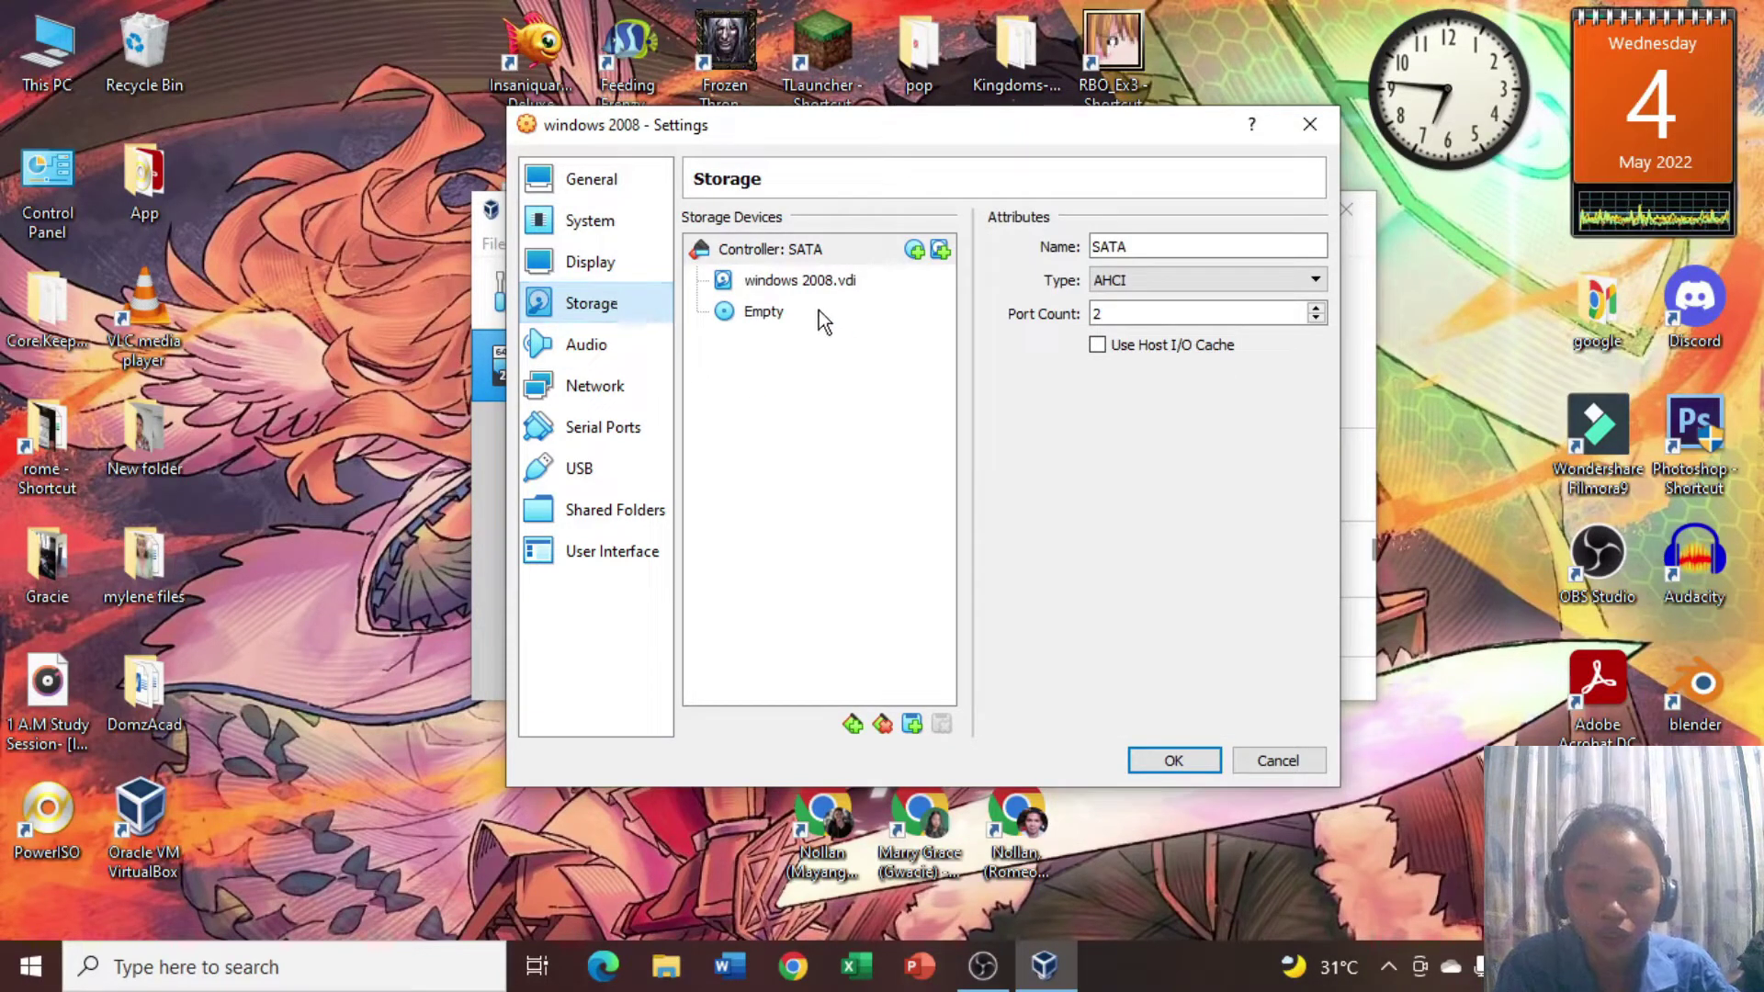
Attach the Windows Server 2008 R2 x64.ISO image to the VM's empty optical drive.
left_click(728, 314)
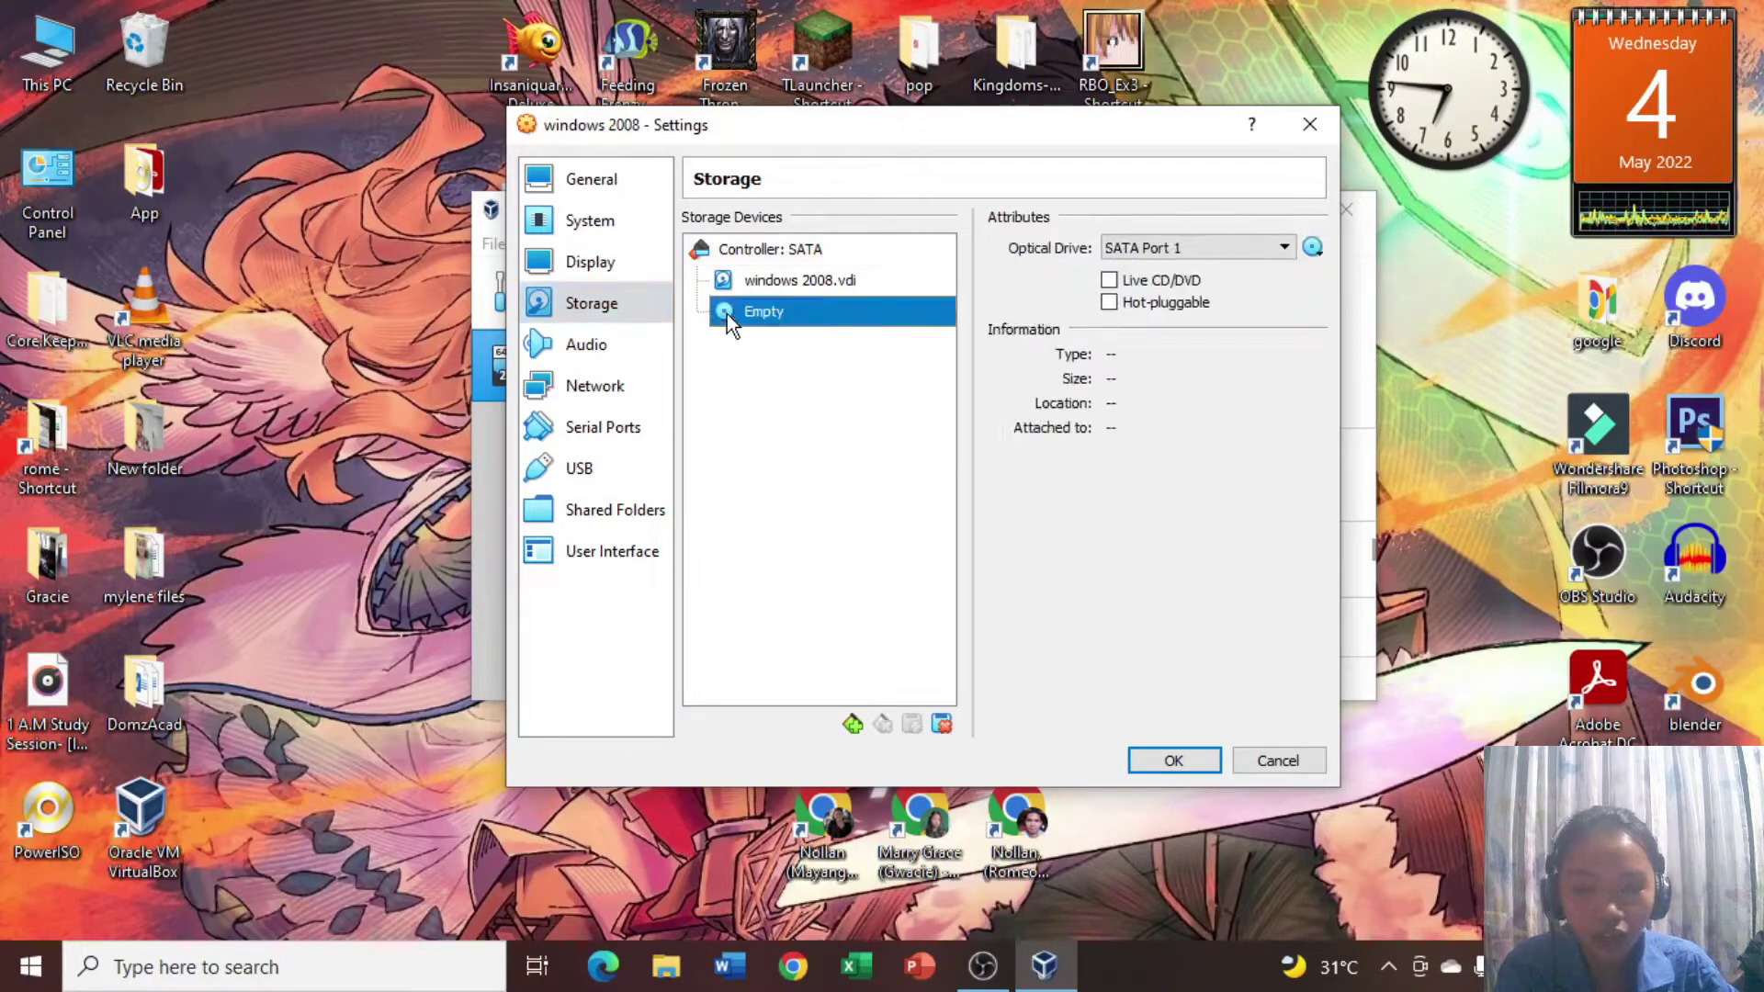
left_click(1314, 246)
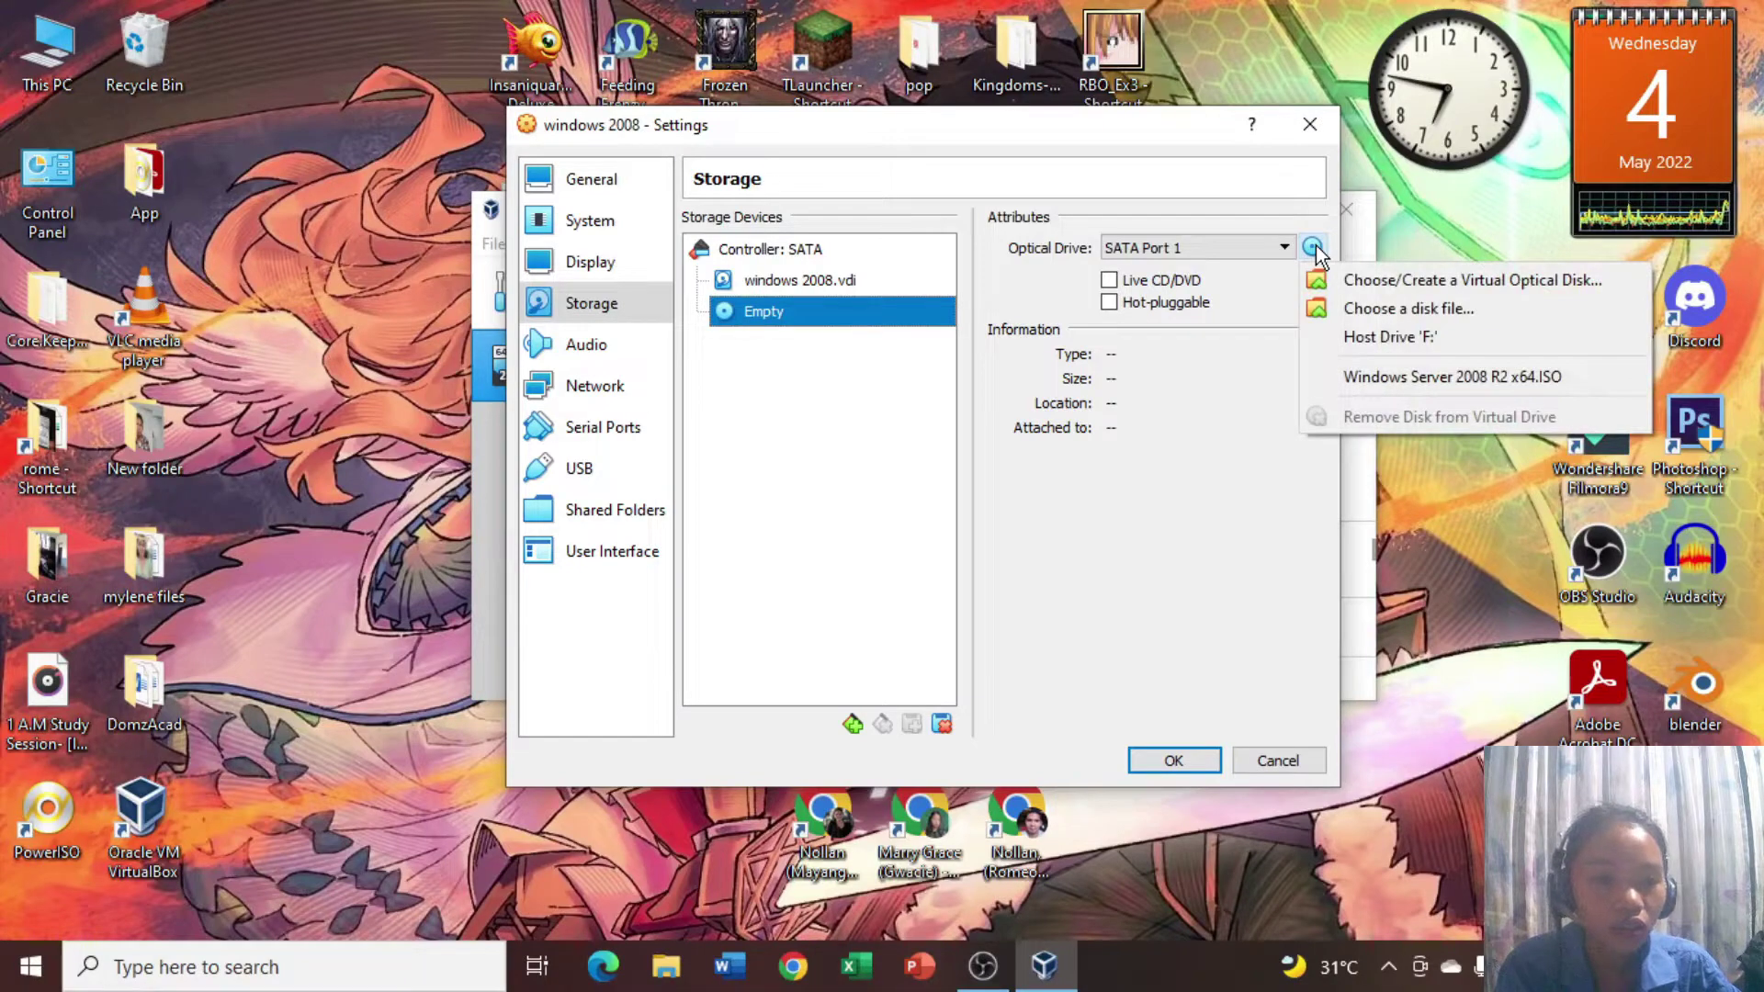
left_click(1393, 281)
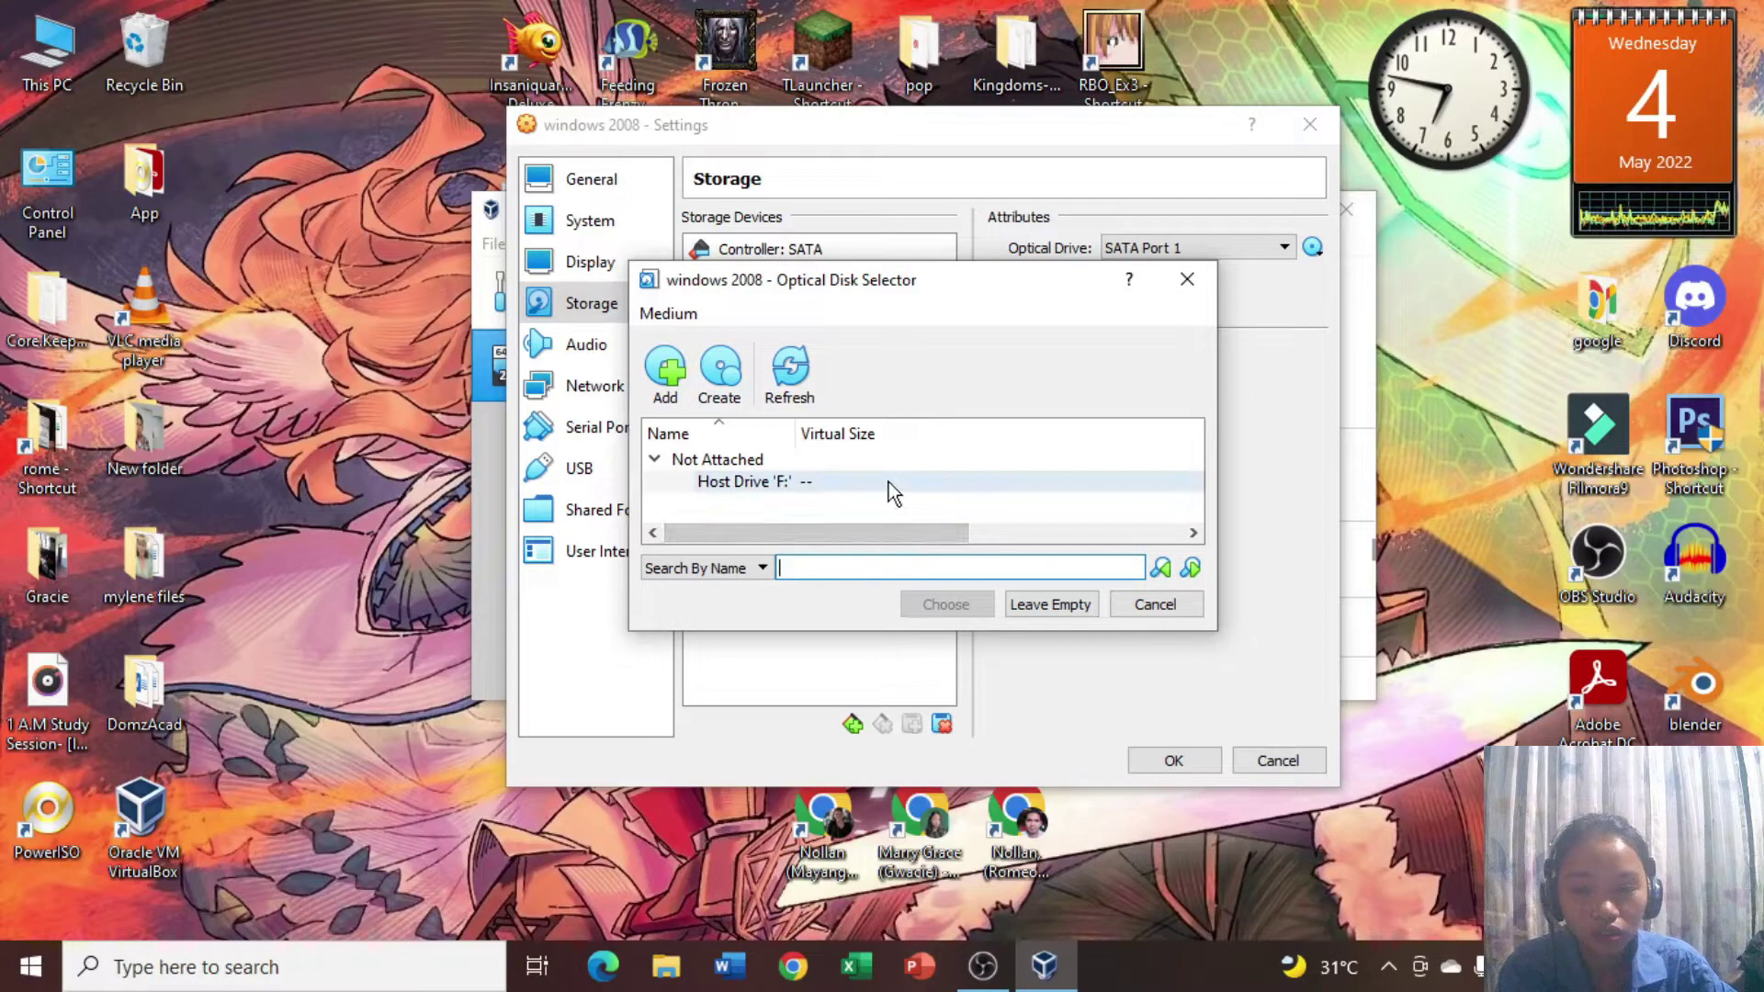
left_click(674, 368)
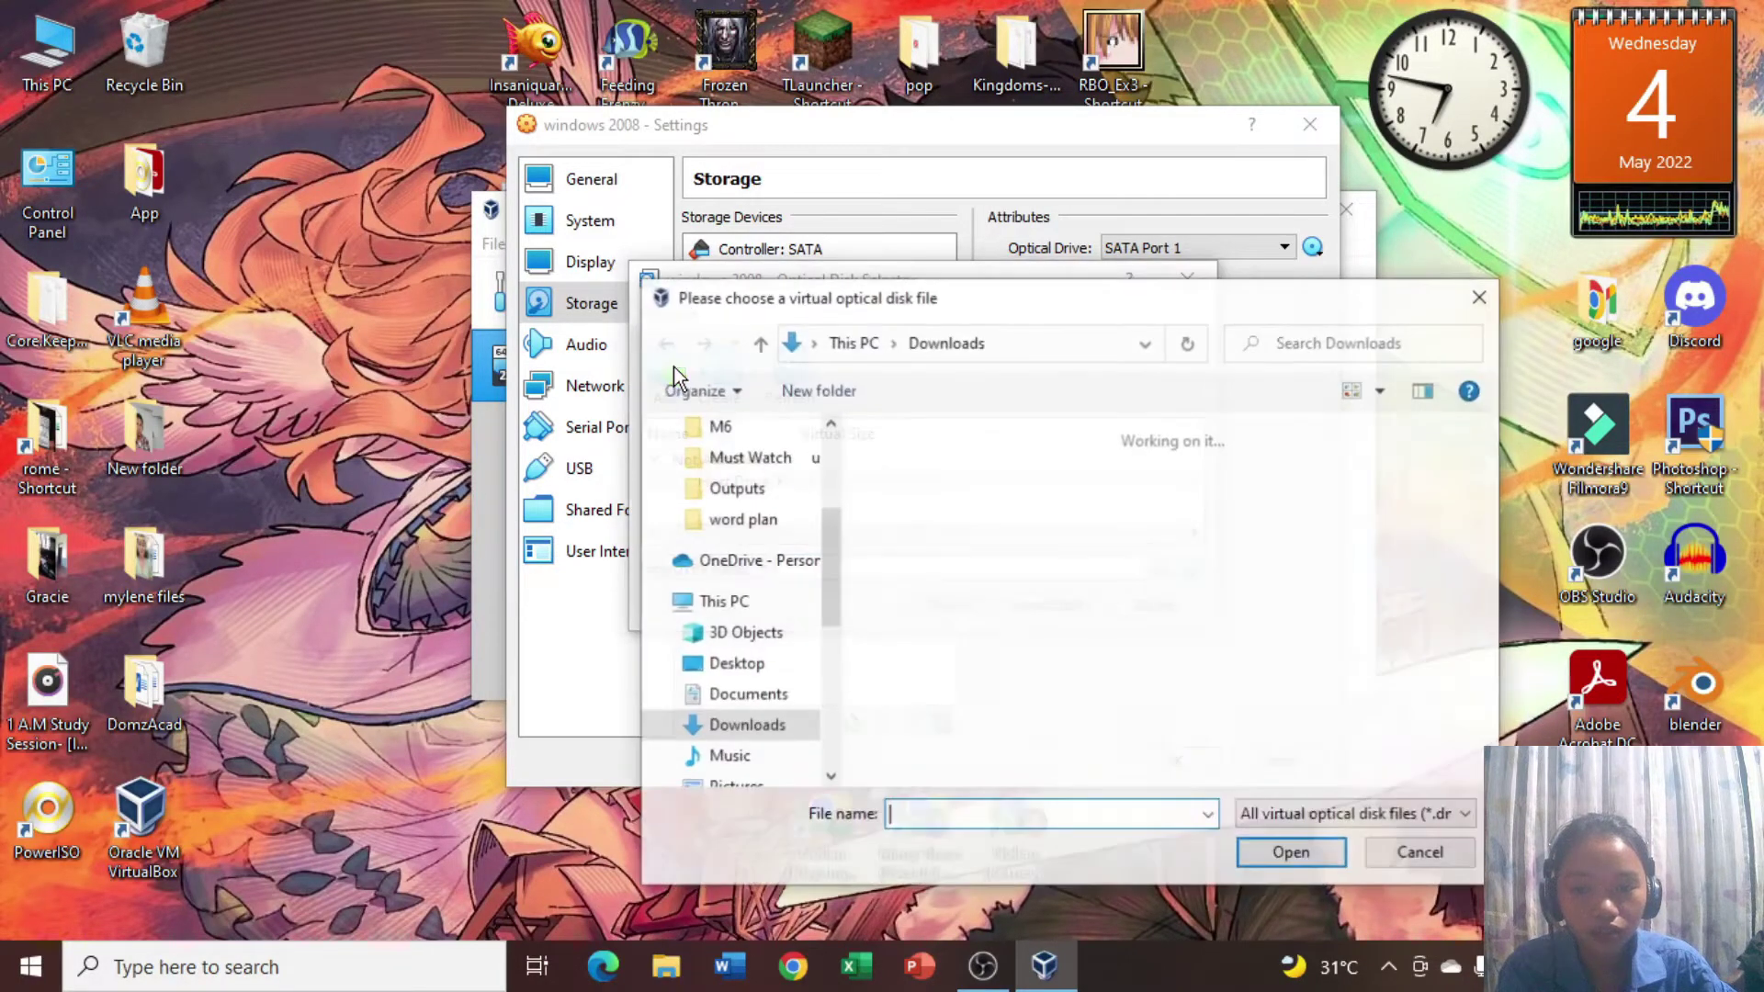
left_click(919, 514)
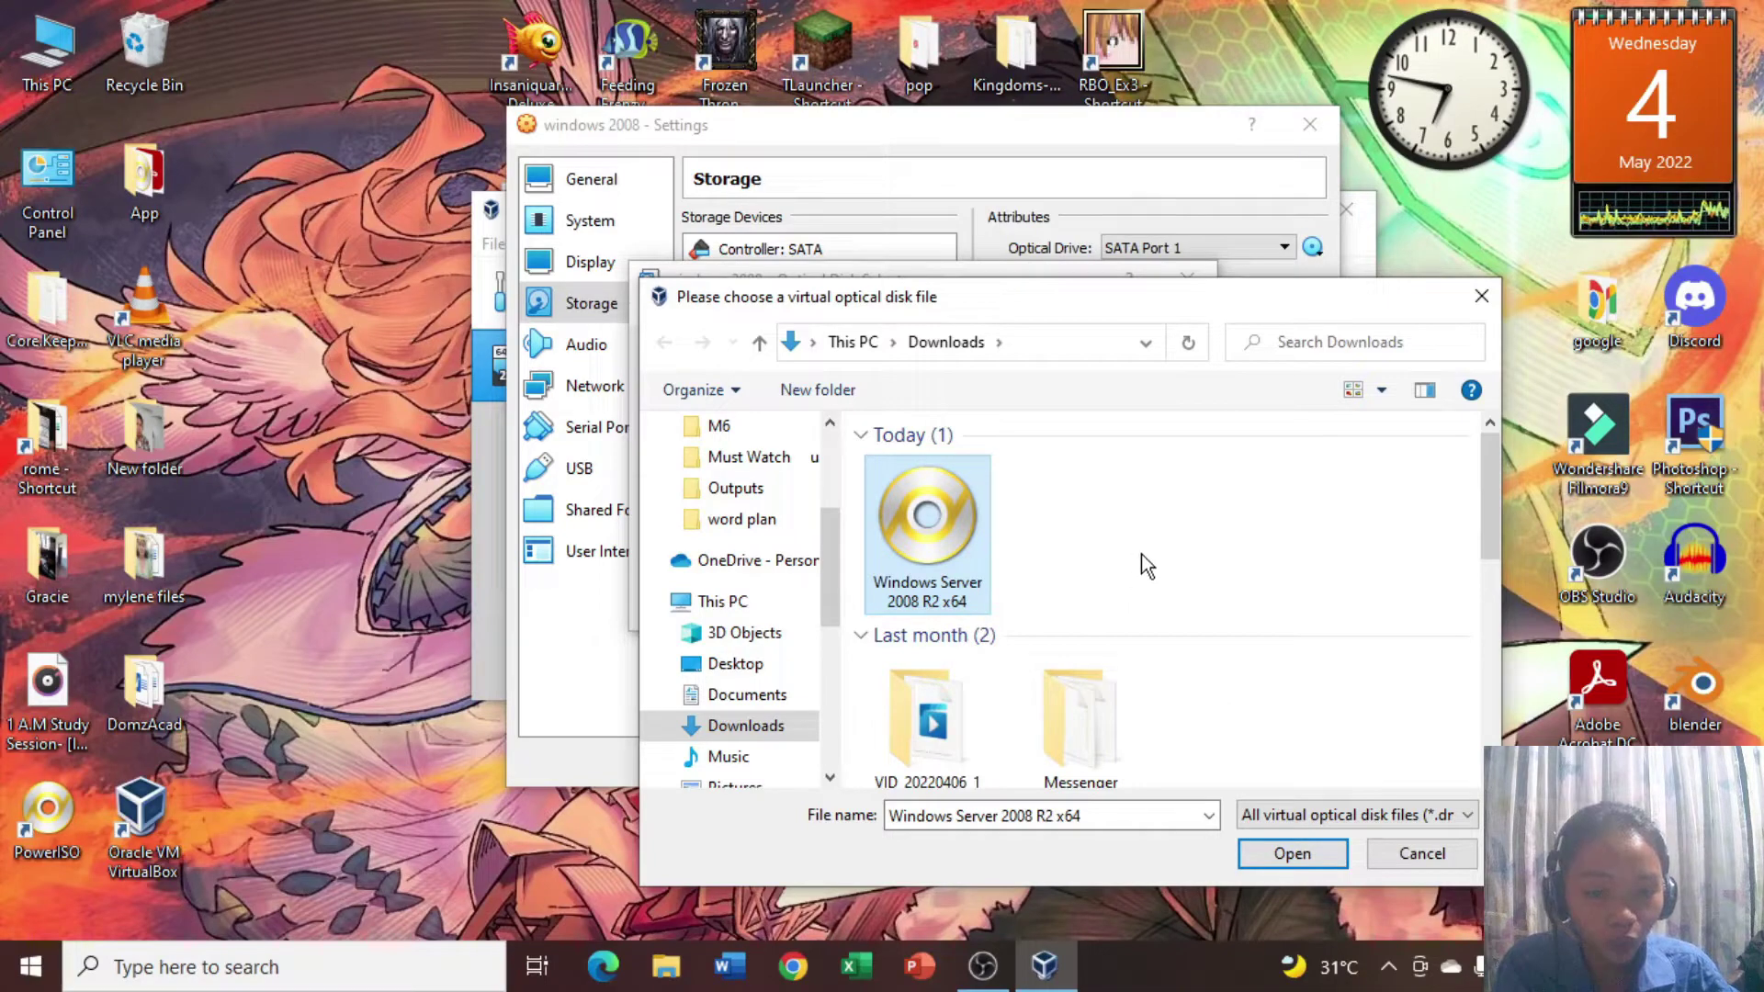
left_click(1293, 855)
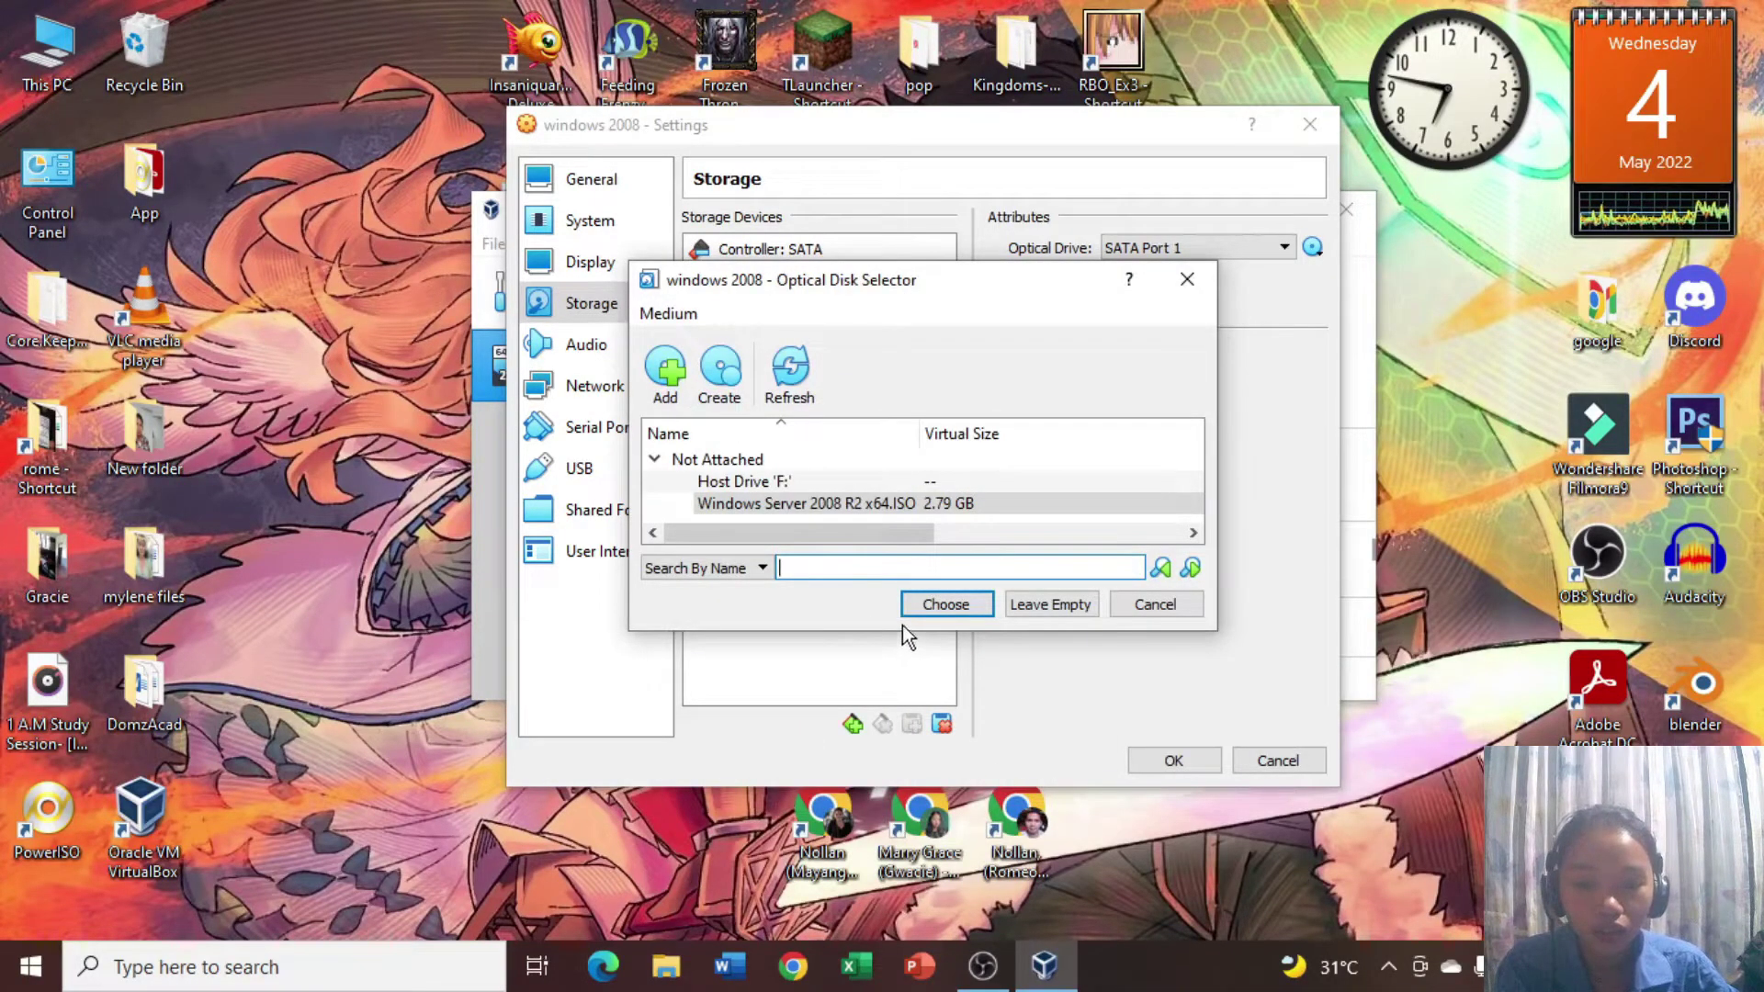
left_click(813, 501)
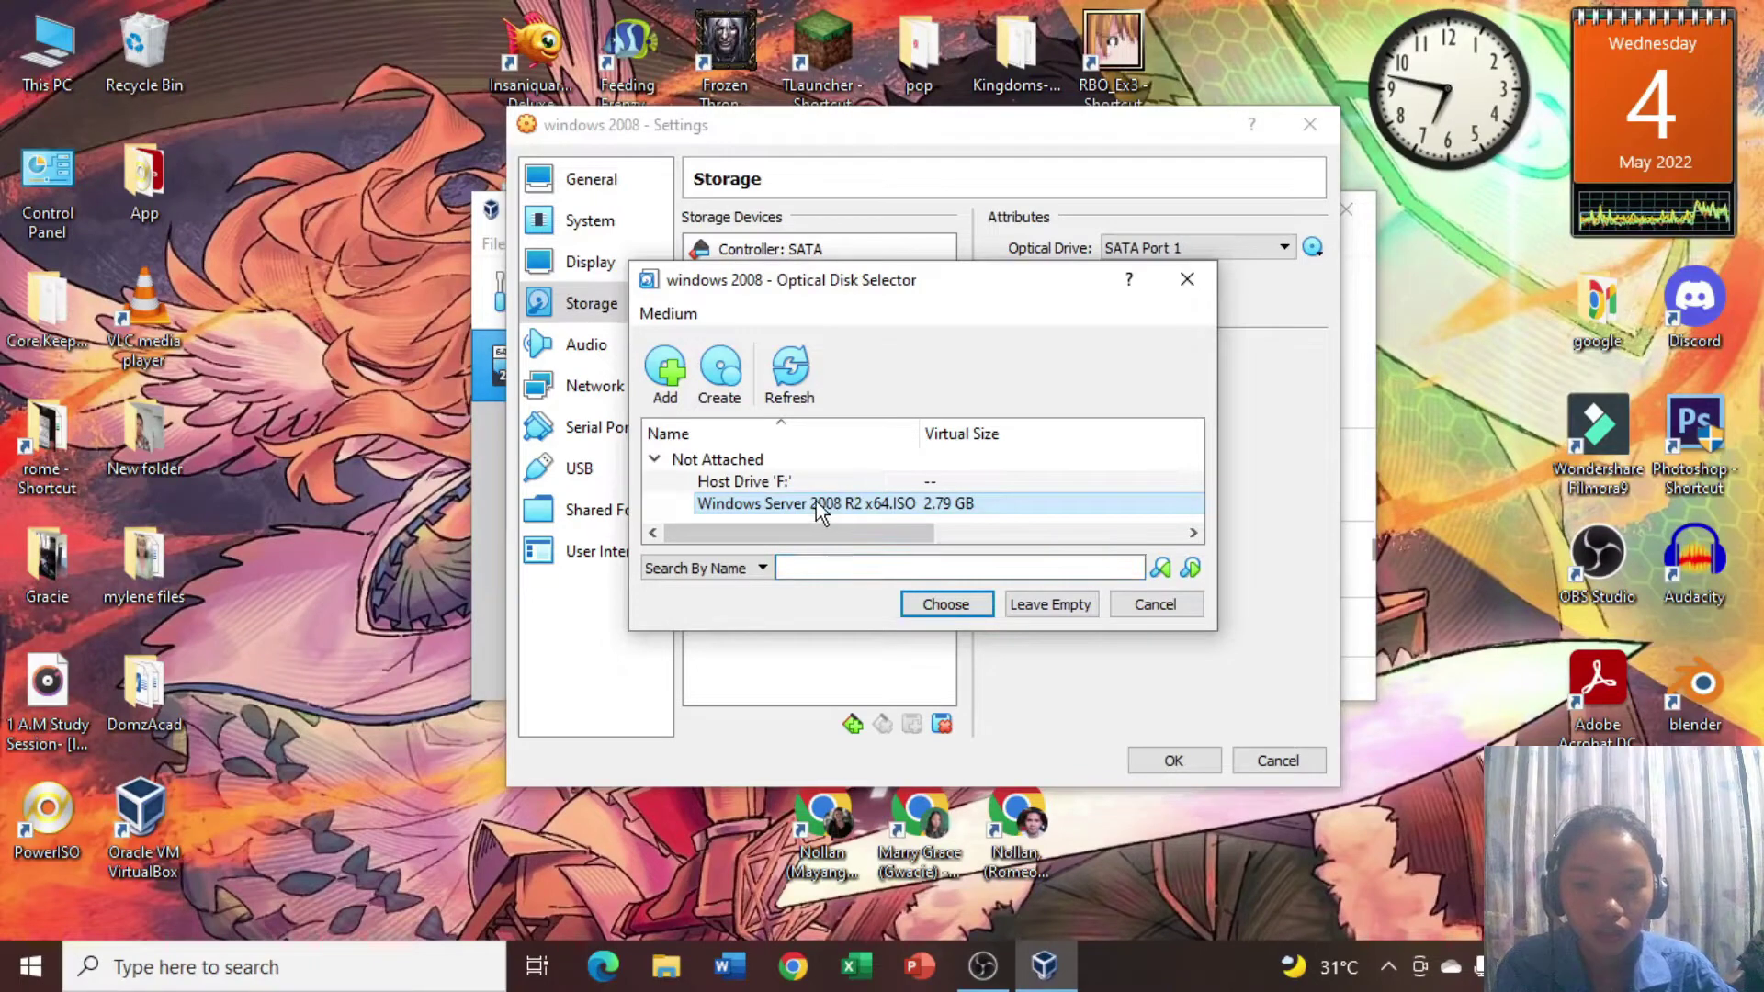
left_click(951, 602)
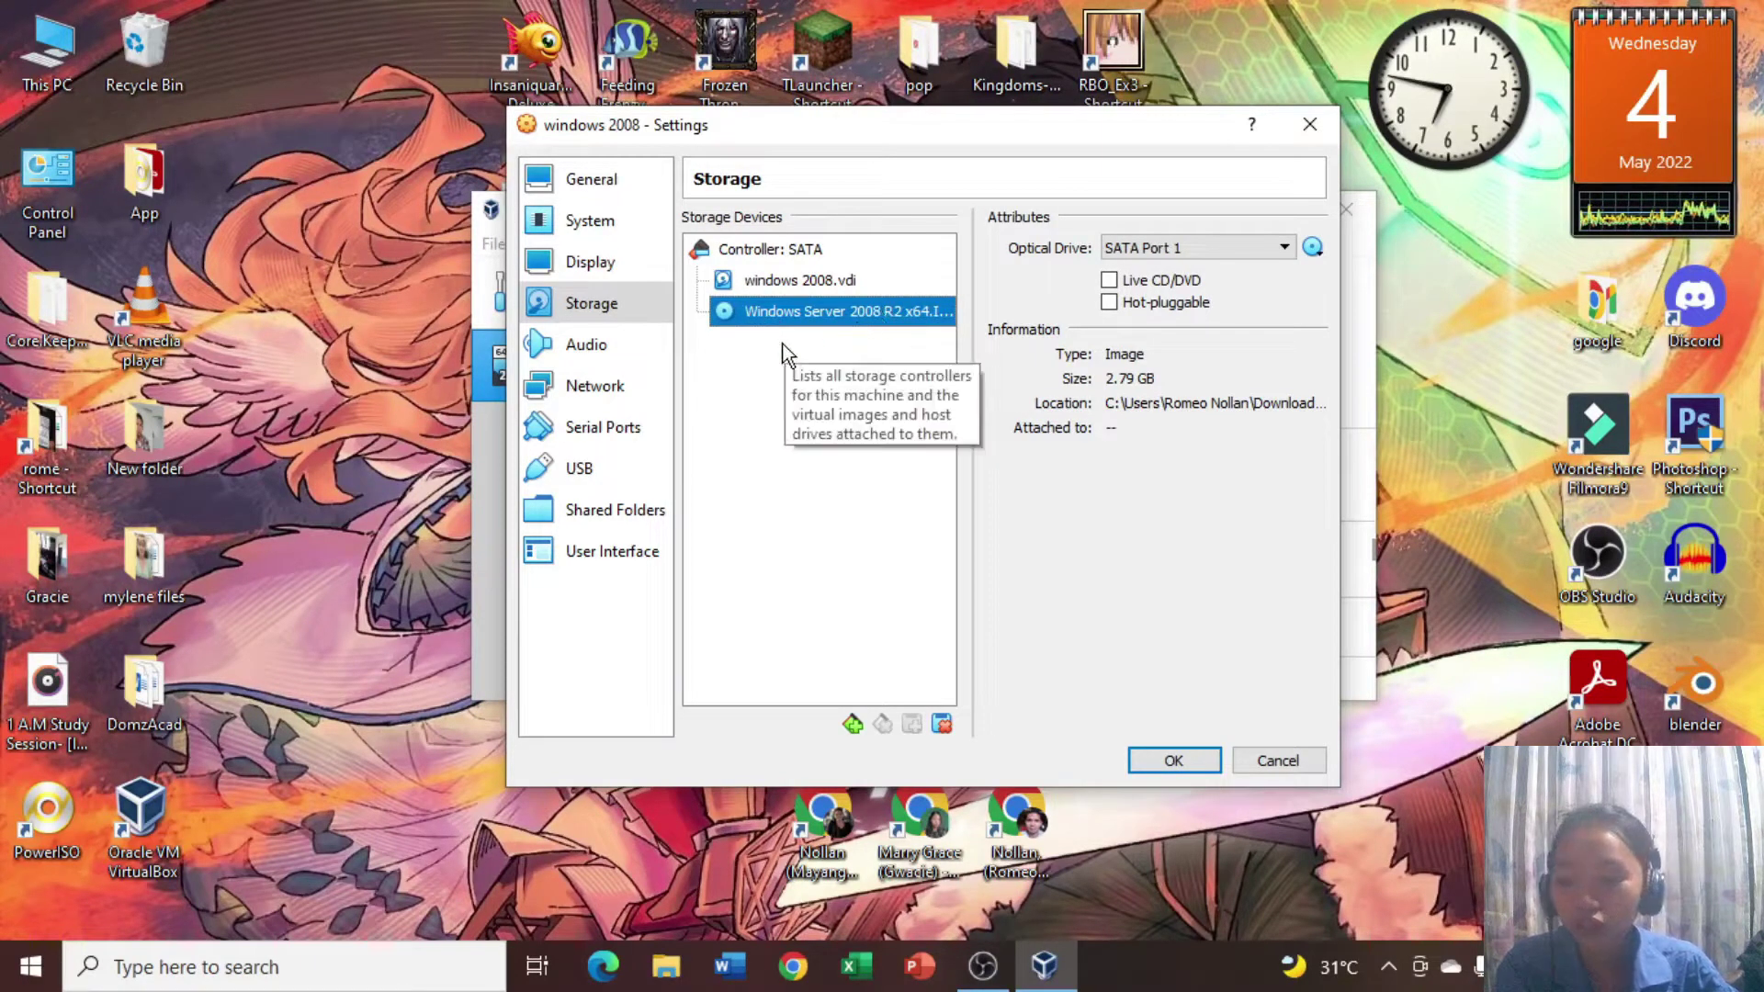
left_click(605, 395)
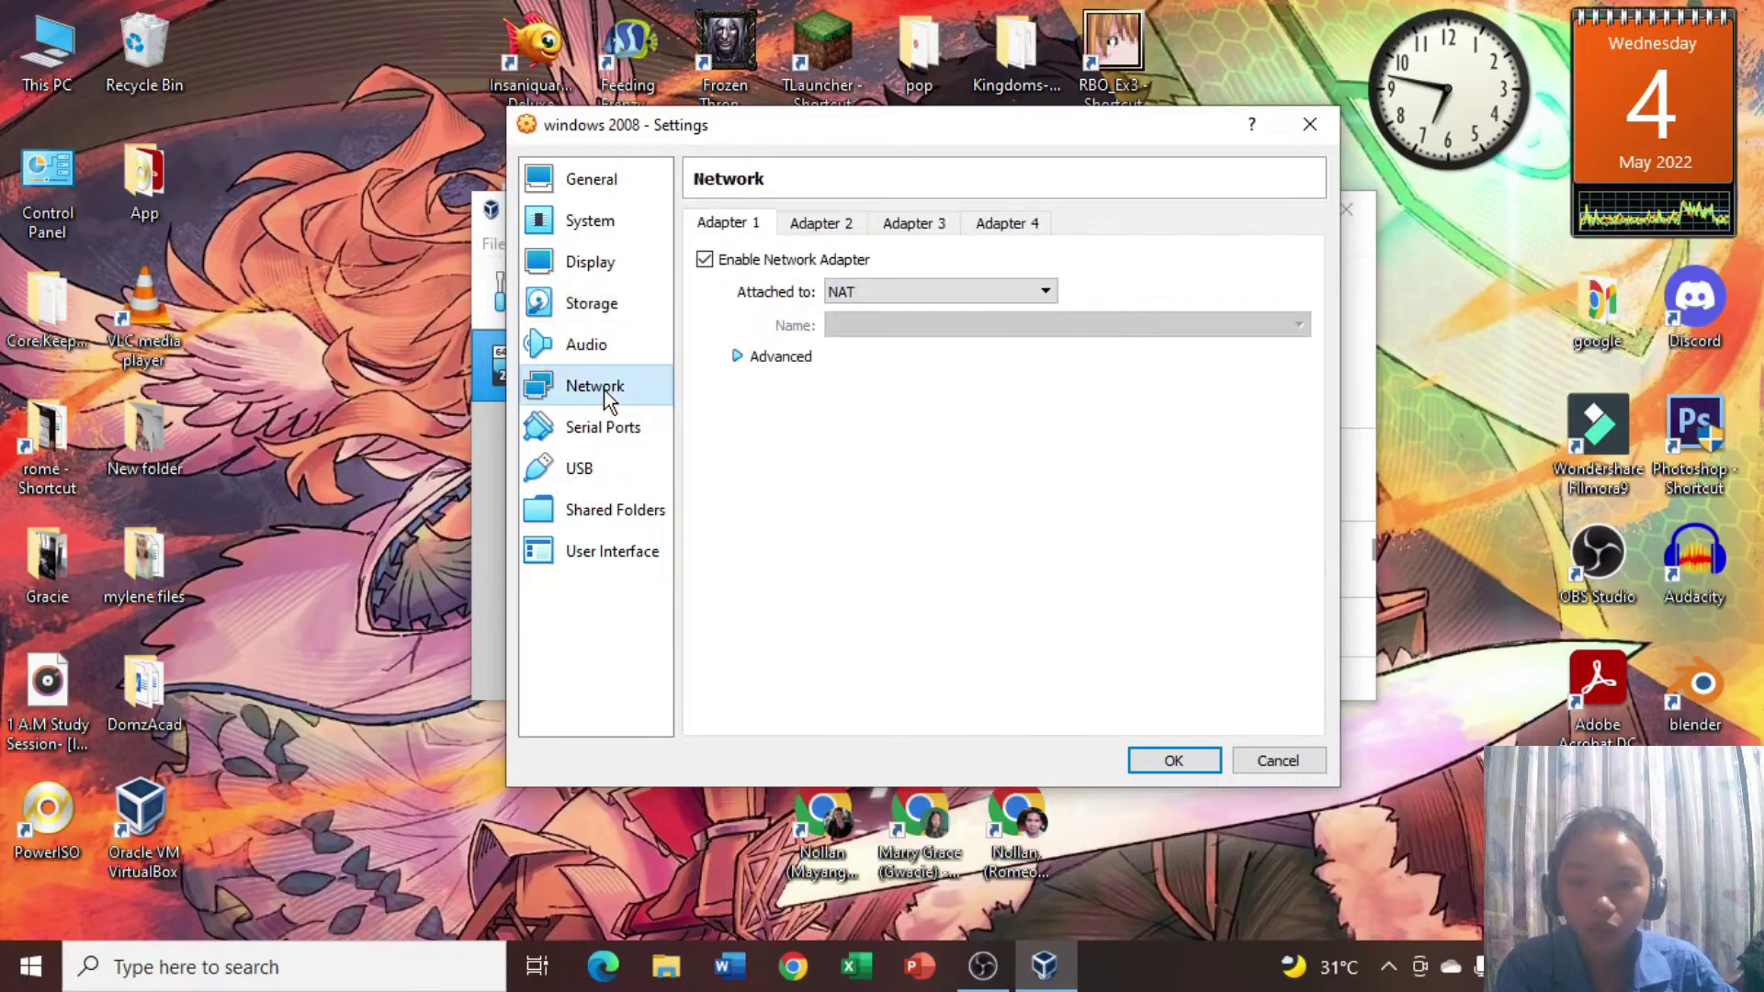
Attach Adapter 1 to Internal Network 'intnet' and save the VM settings.
left_click(882, 291)
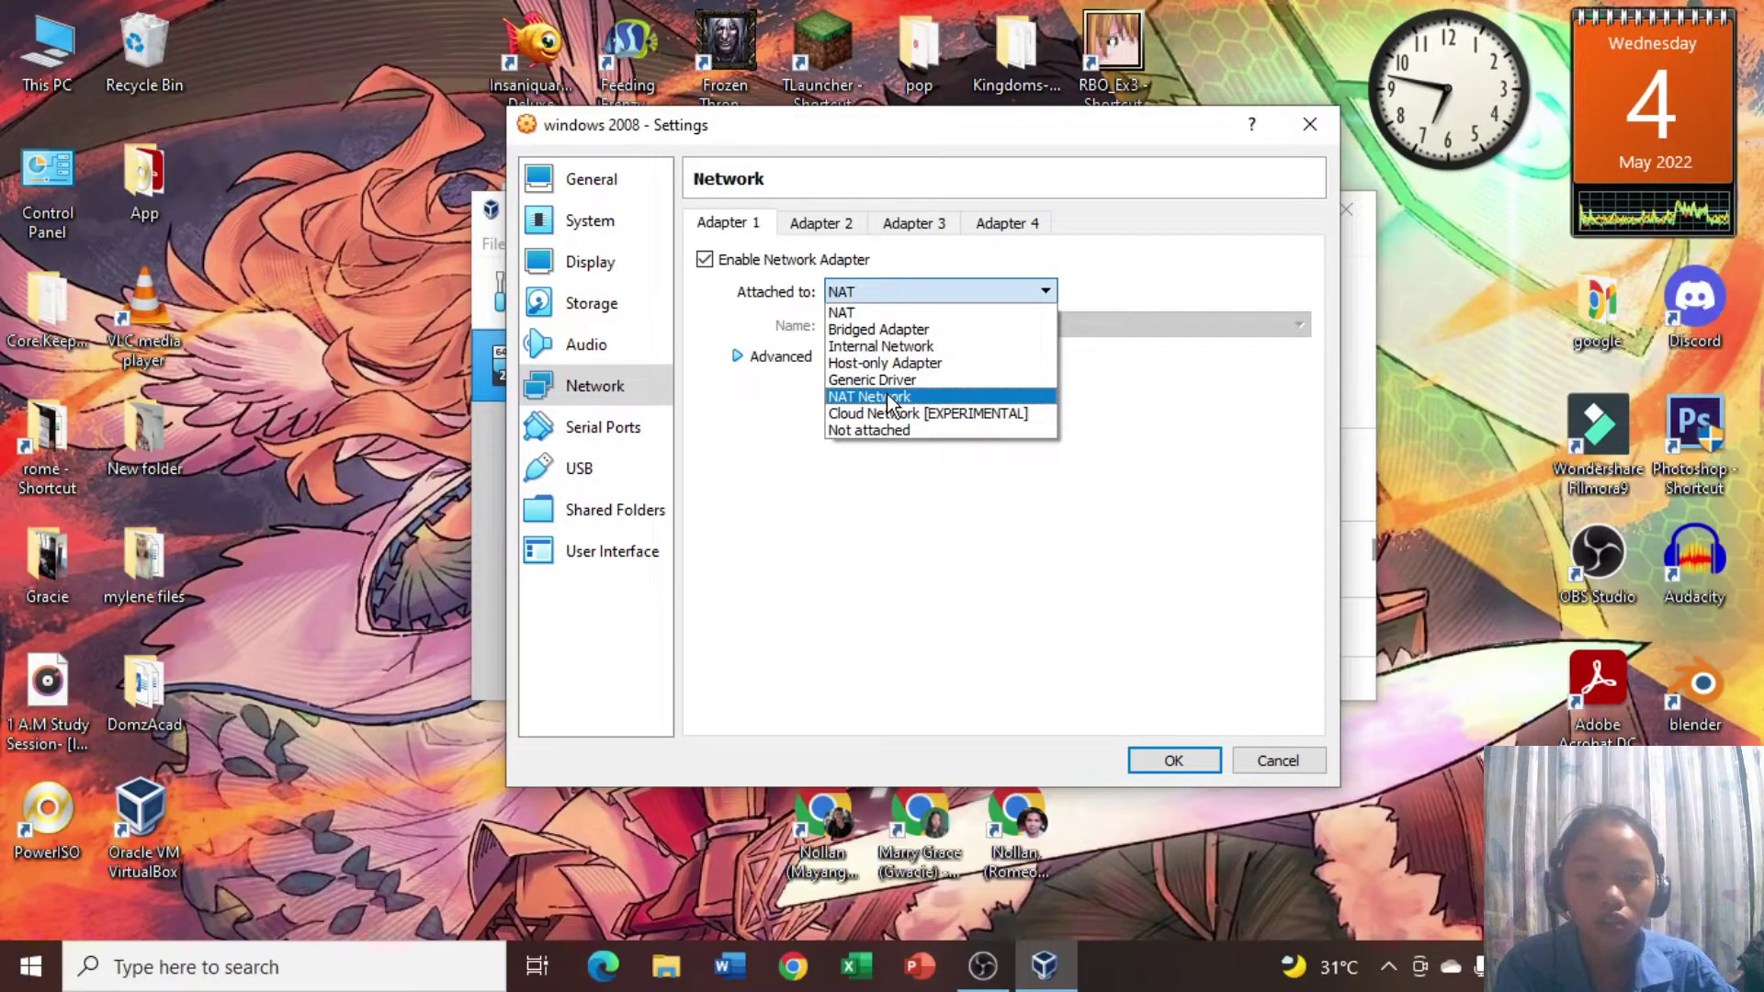
left_click(886, 347)
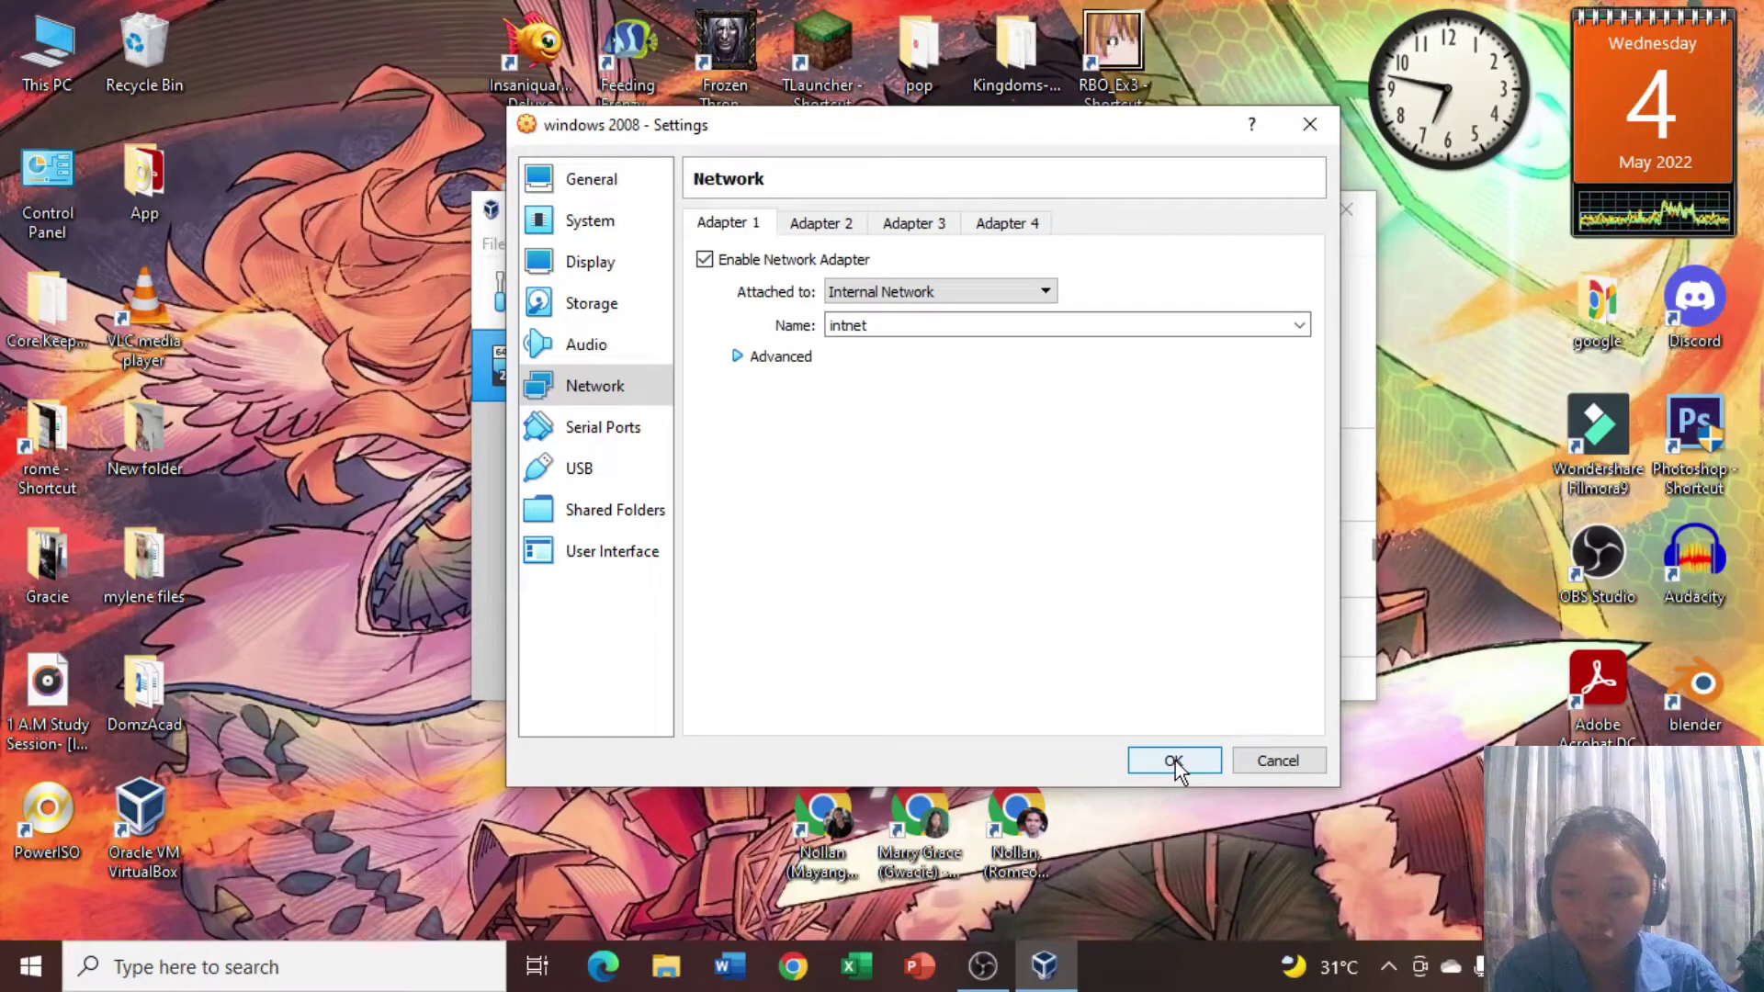
left_click(1173, 763)
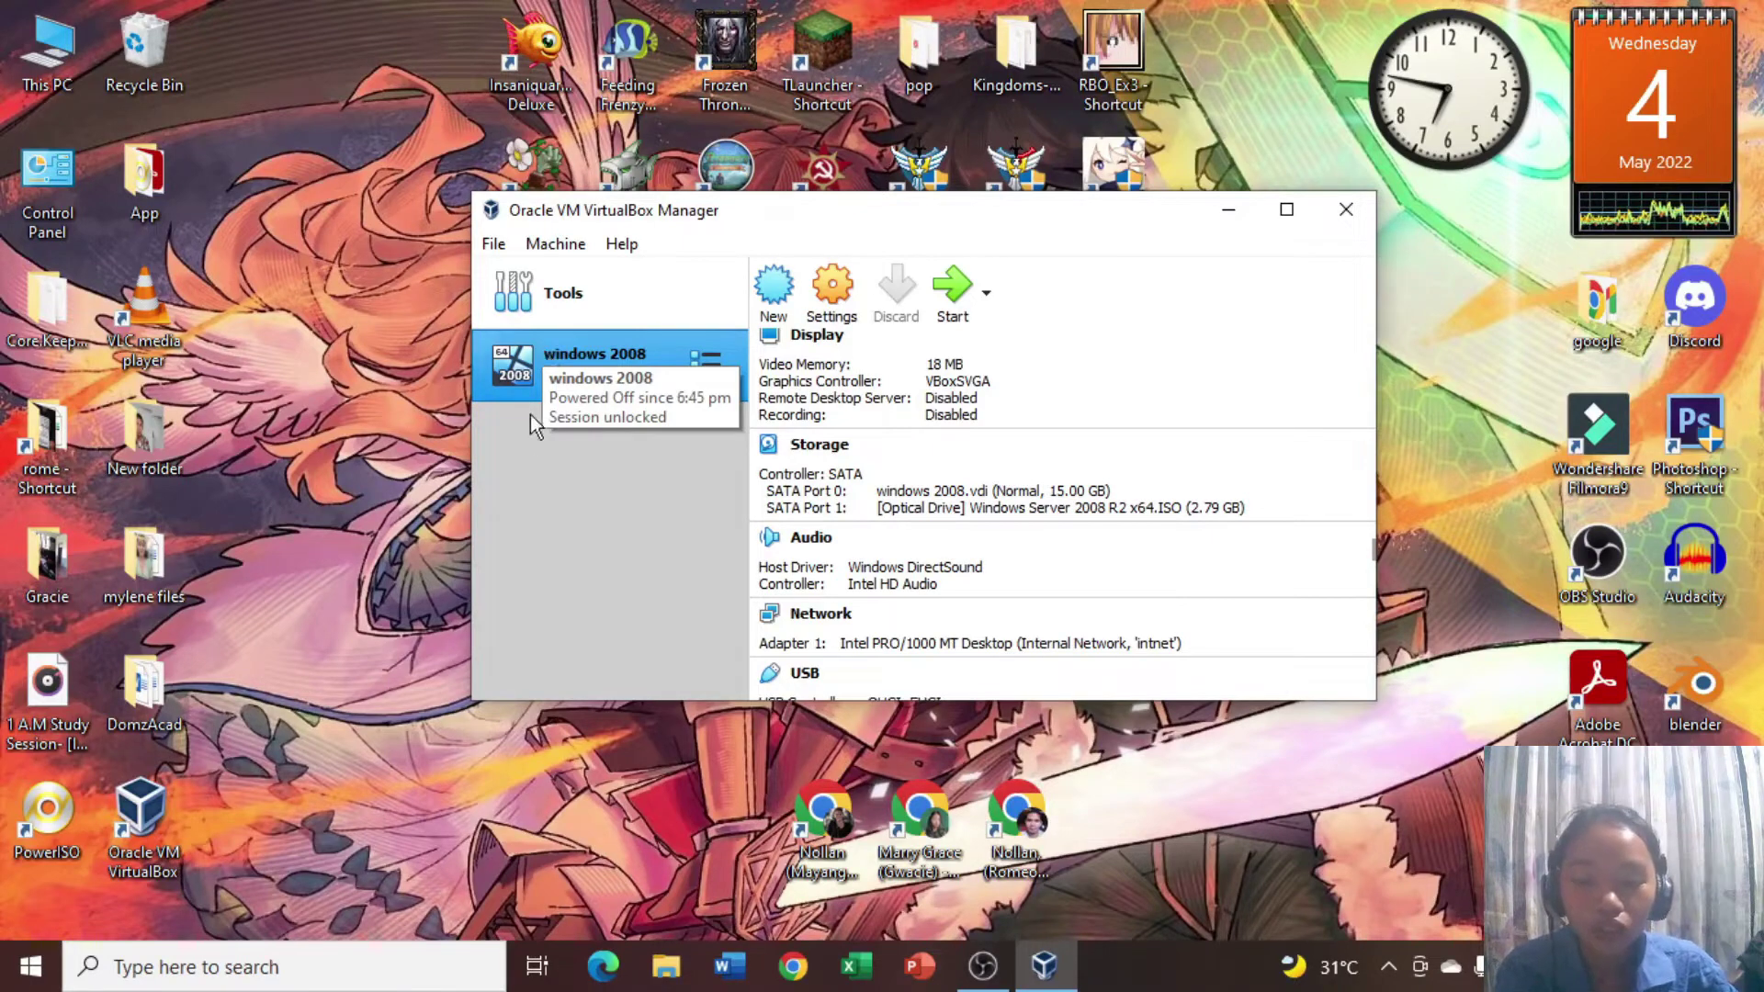
Boot the windows 2008 VM with a Normal Start.
scroll(1047, 527, "down", 1)
scroll(1045, 524, "up", 5)
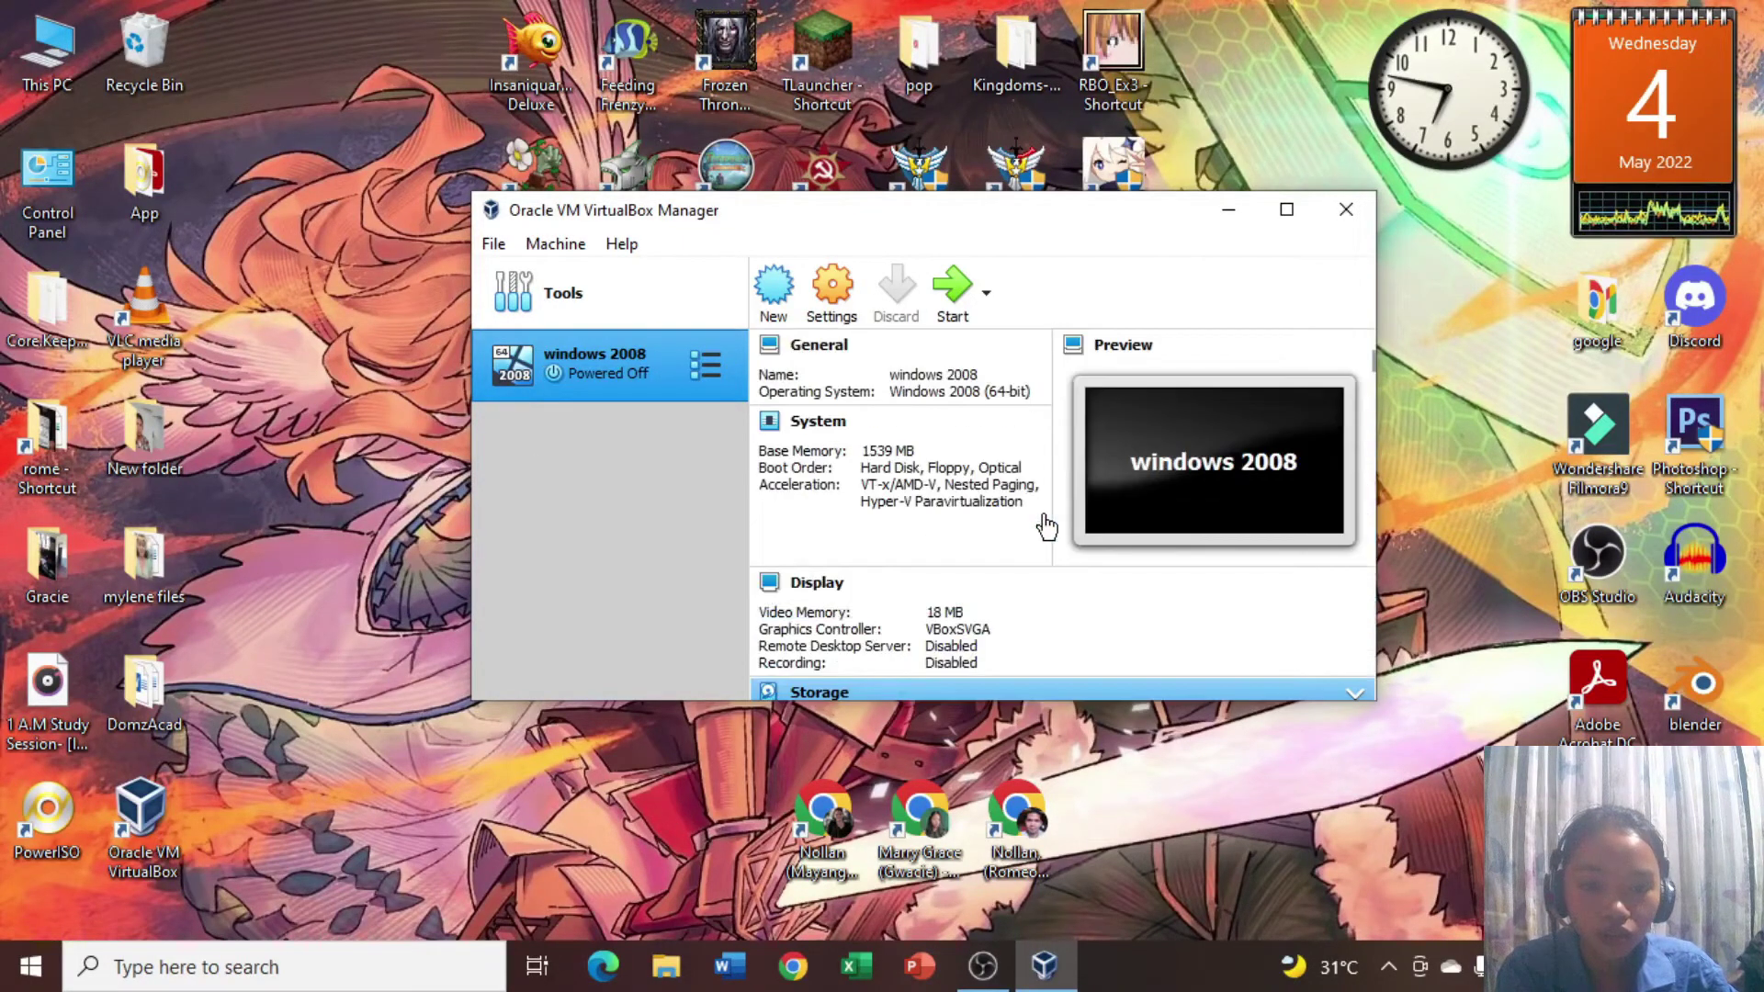
scroll(937, 417, "down", 2)
scroll(935, 417, "down", 3)
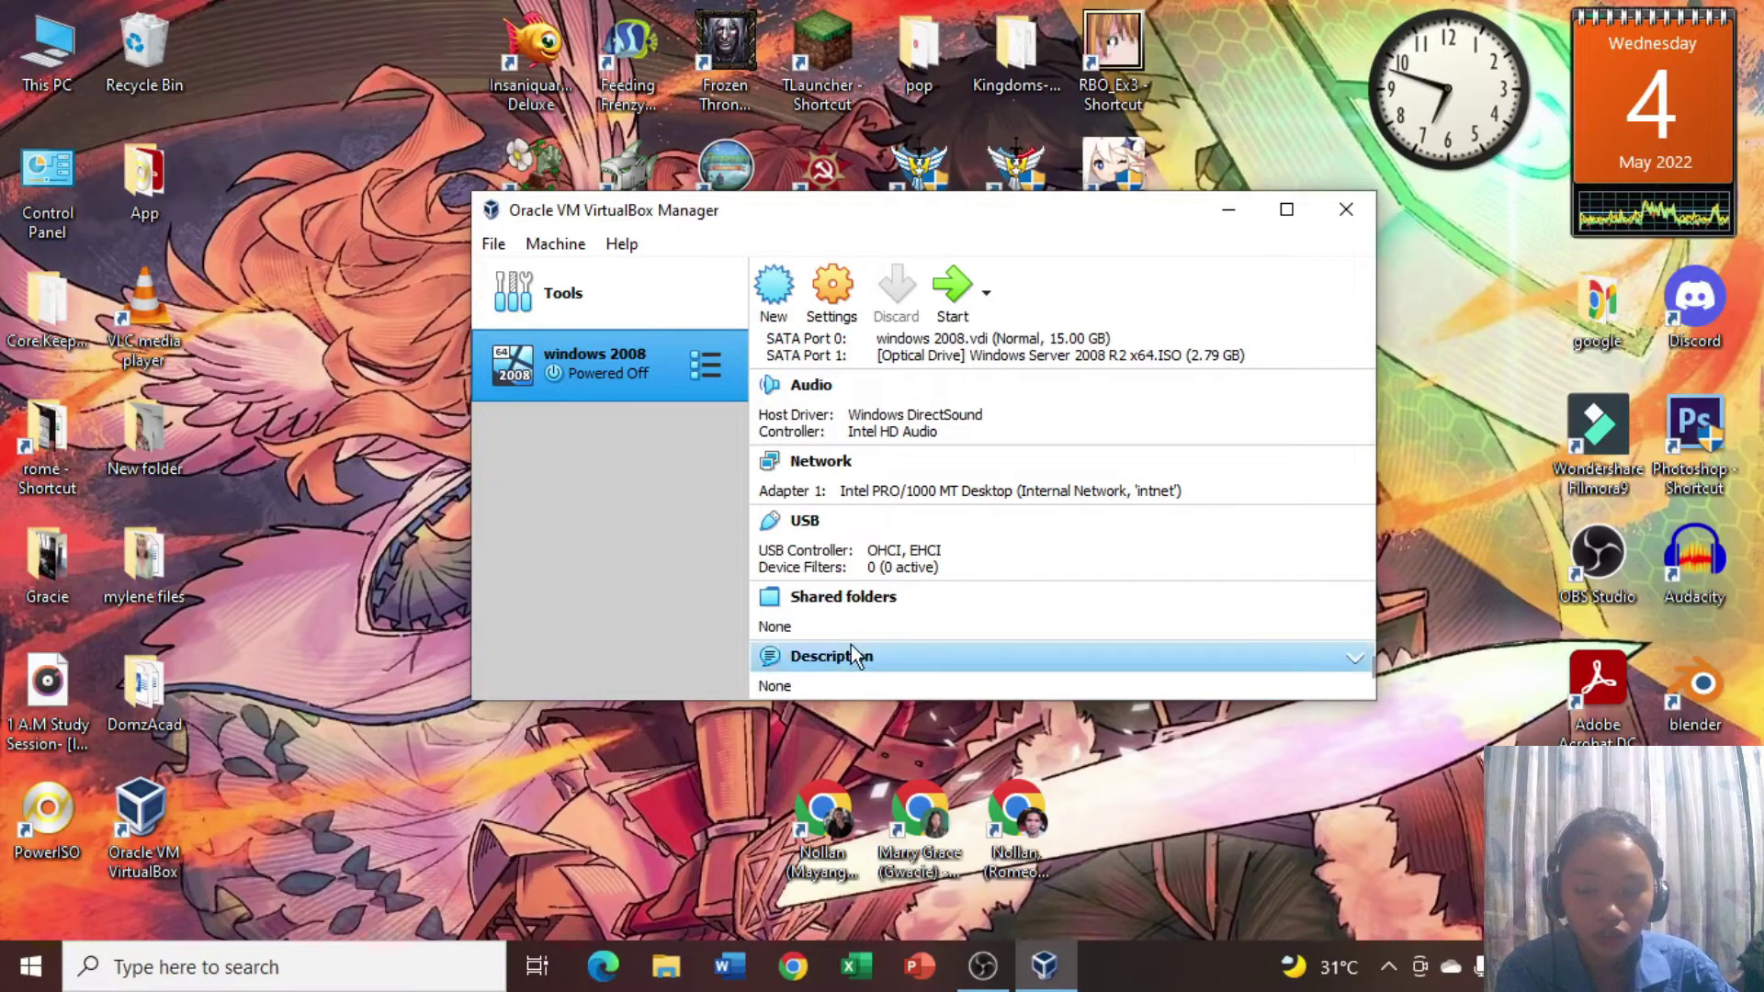
scroll(860, 630, "up", 5)
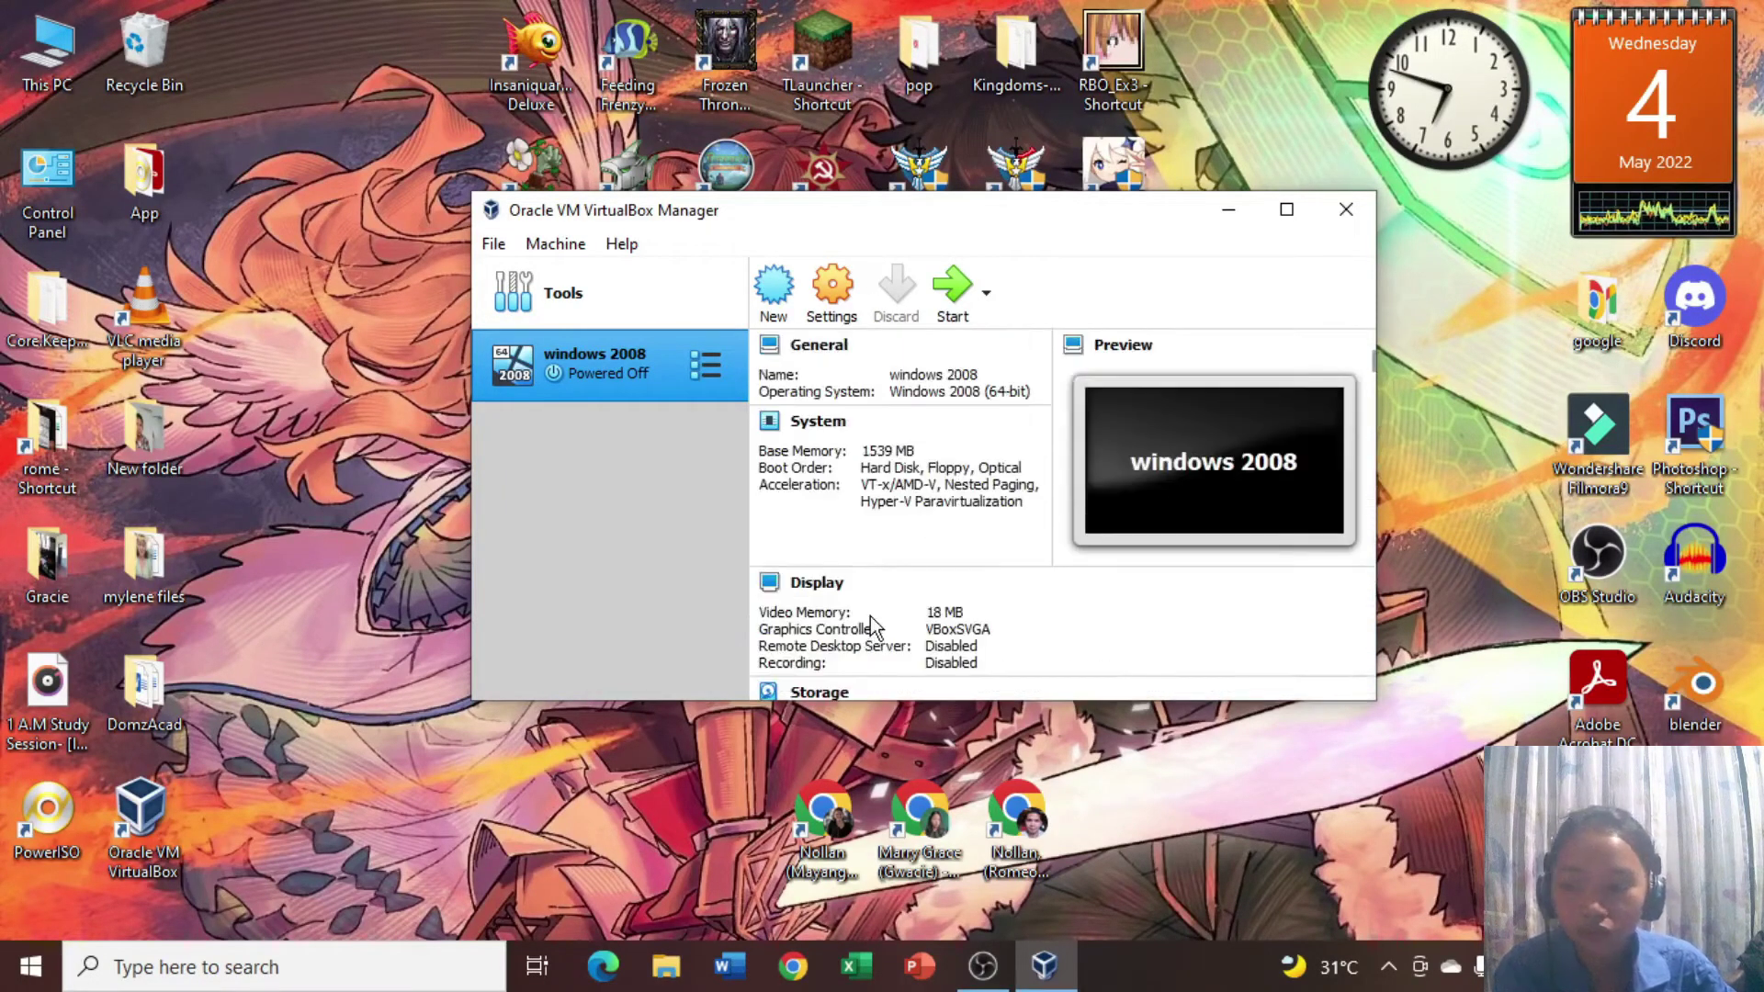
left_click(987, 293)
left_click(999, 350)
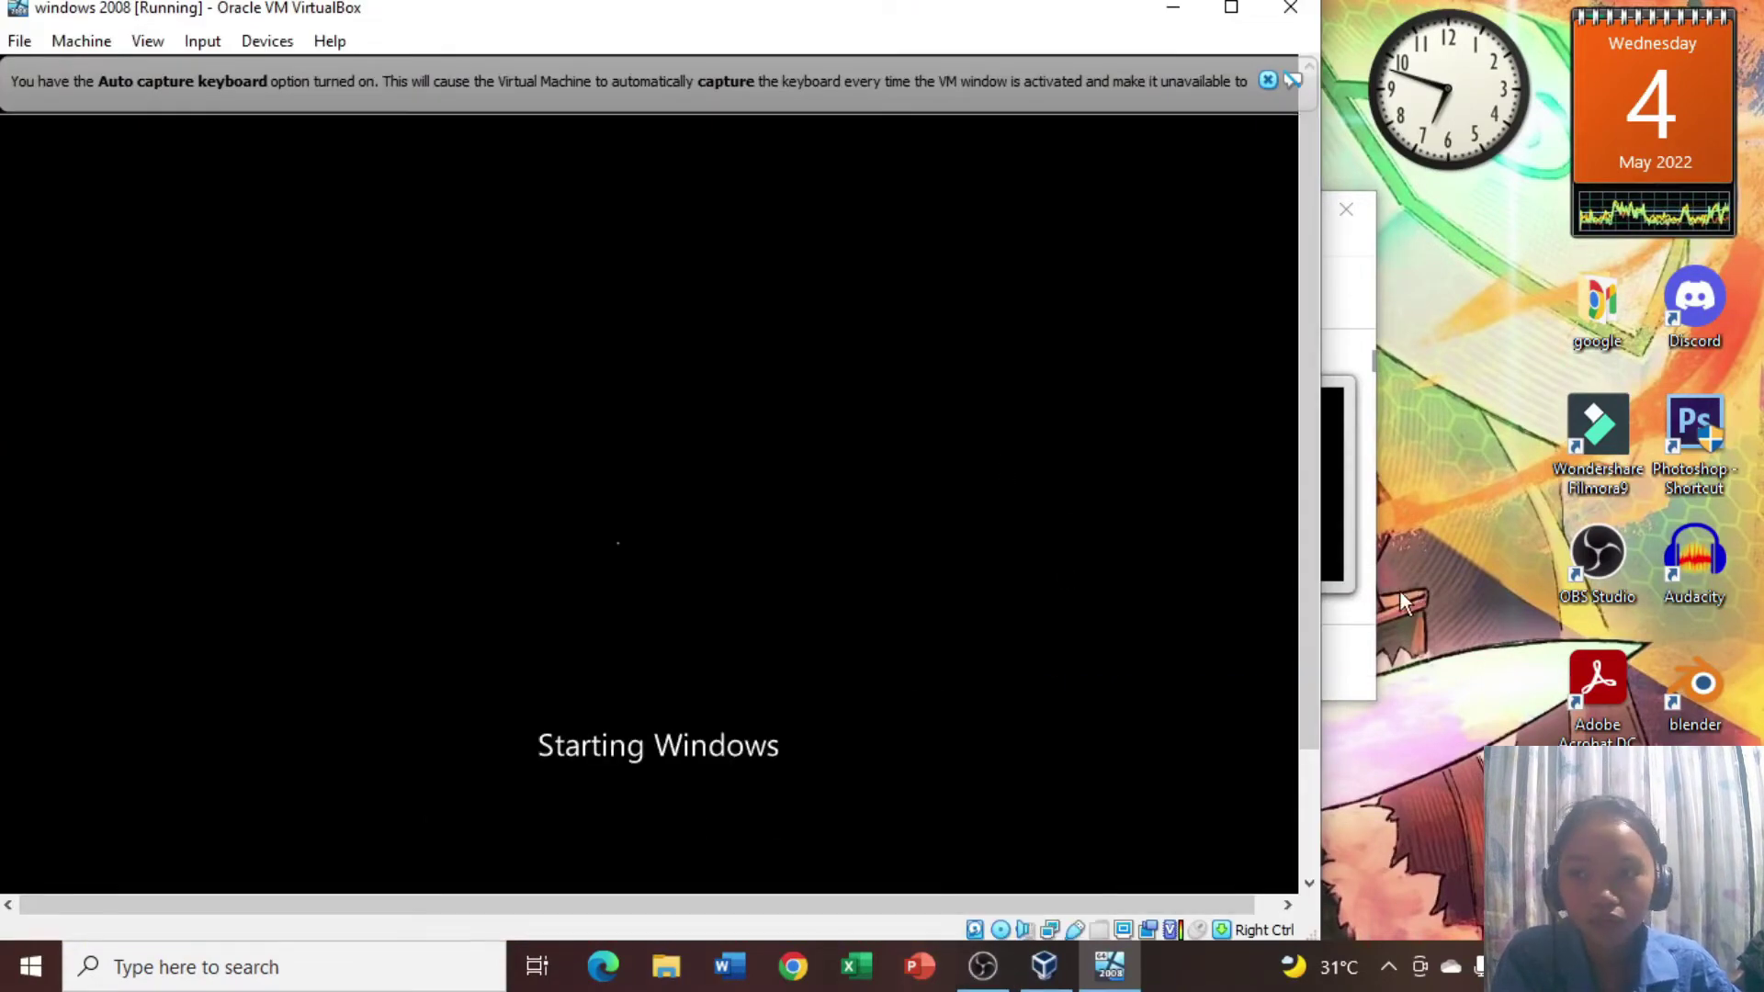
Switch the VM window to scaled mode, maximize it, and close both notification bars.
left_click(150, 43)
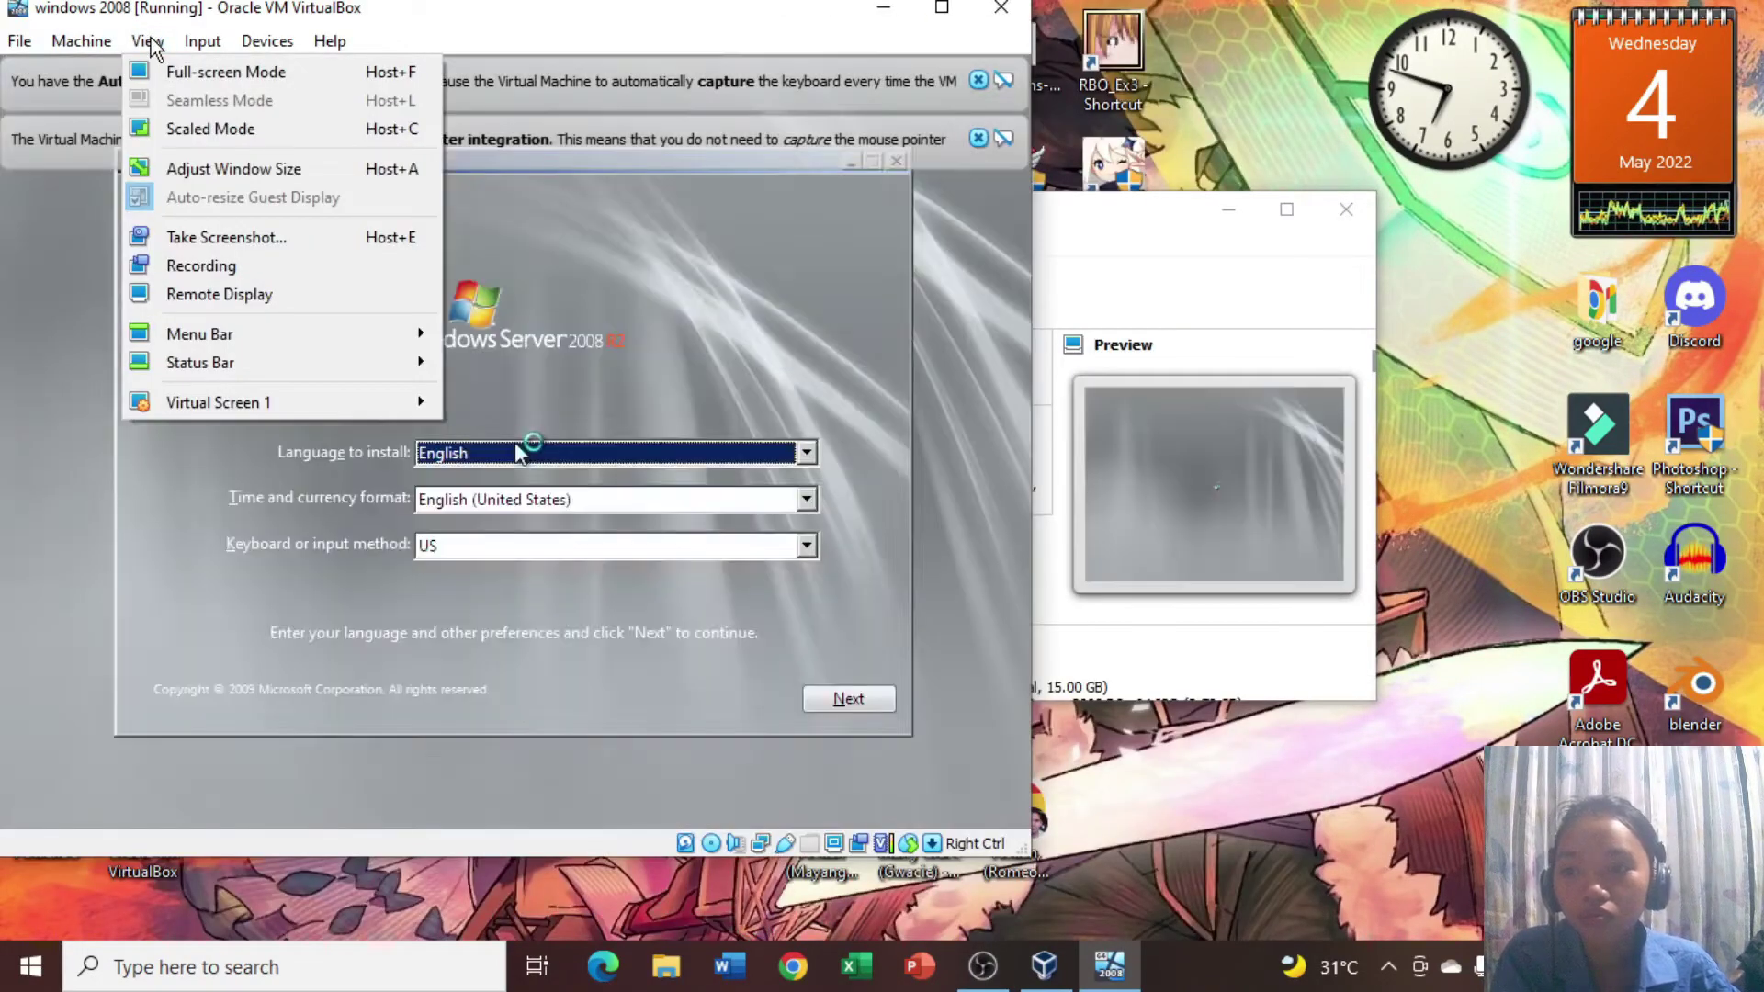
left_click(183, 130)
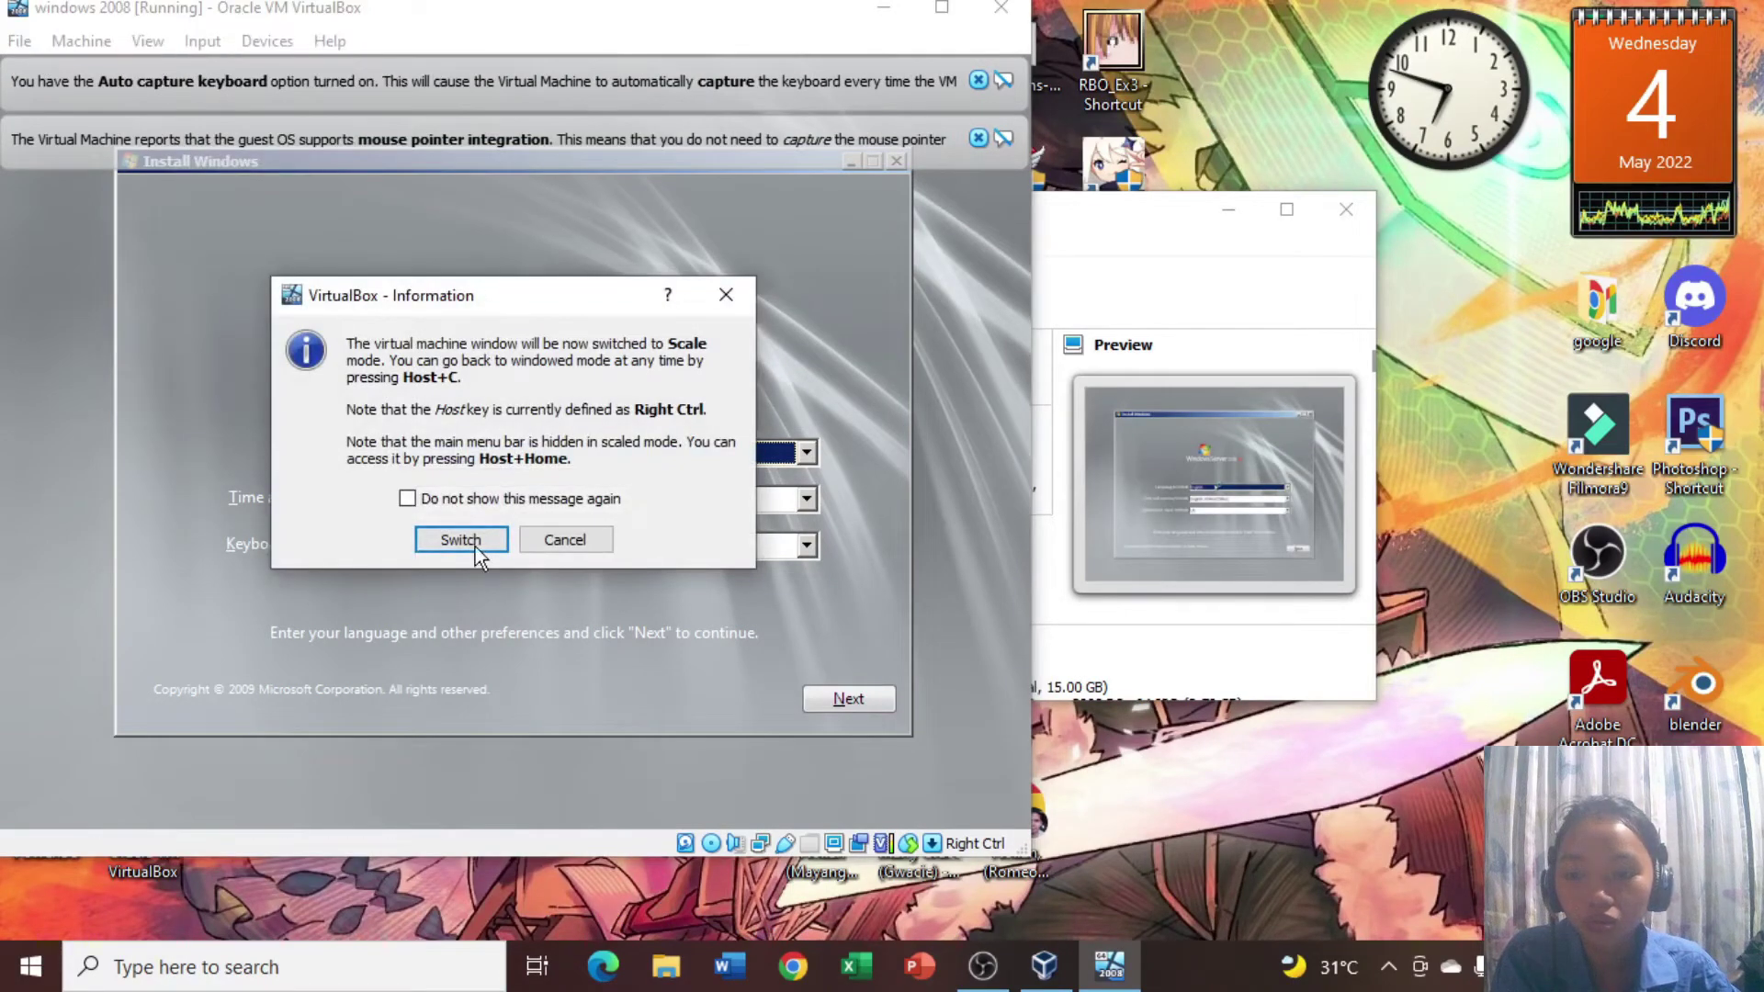
left_click(460, 541)
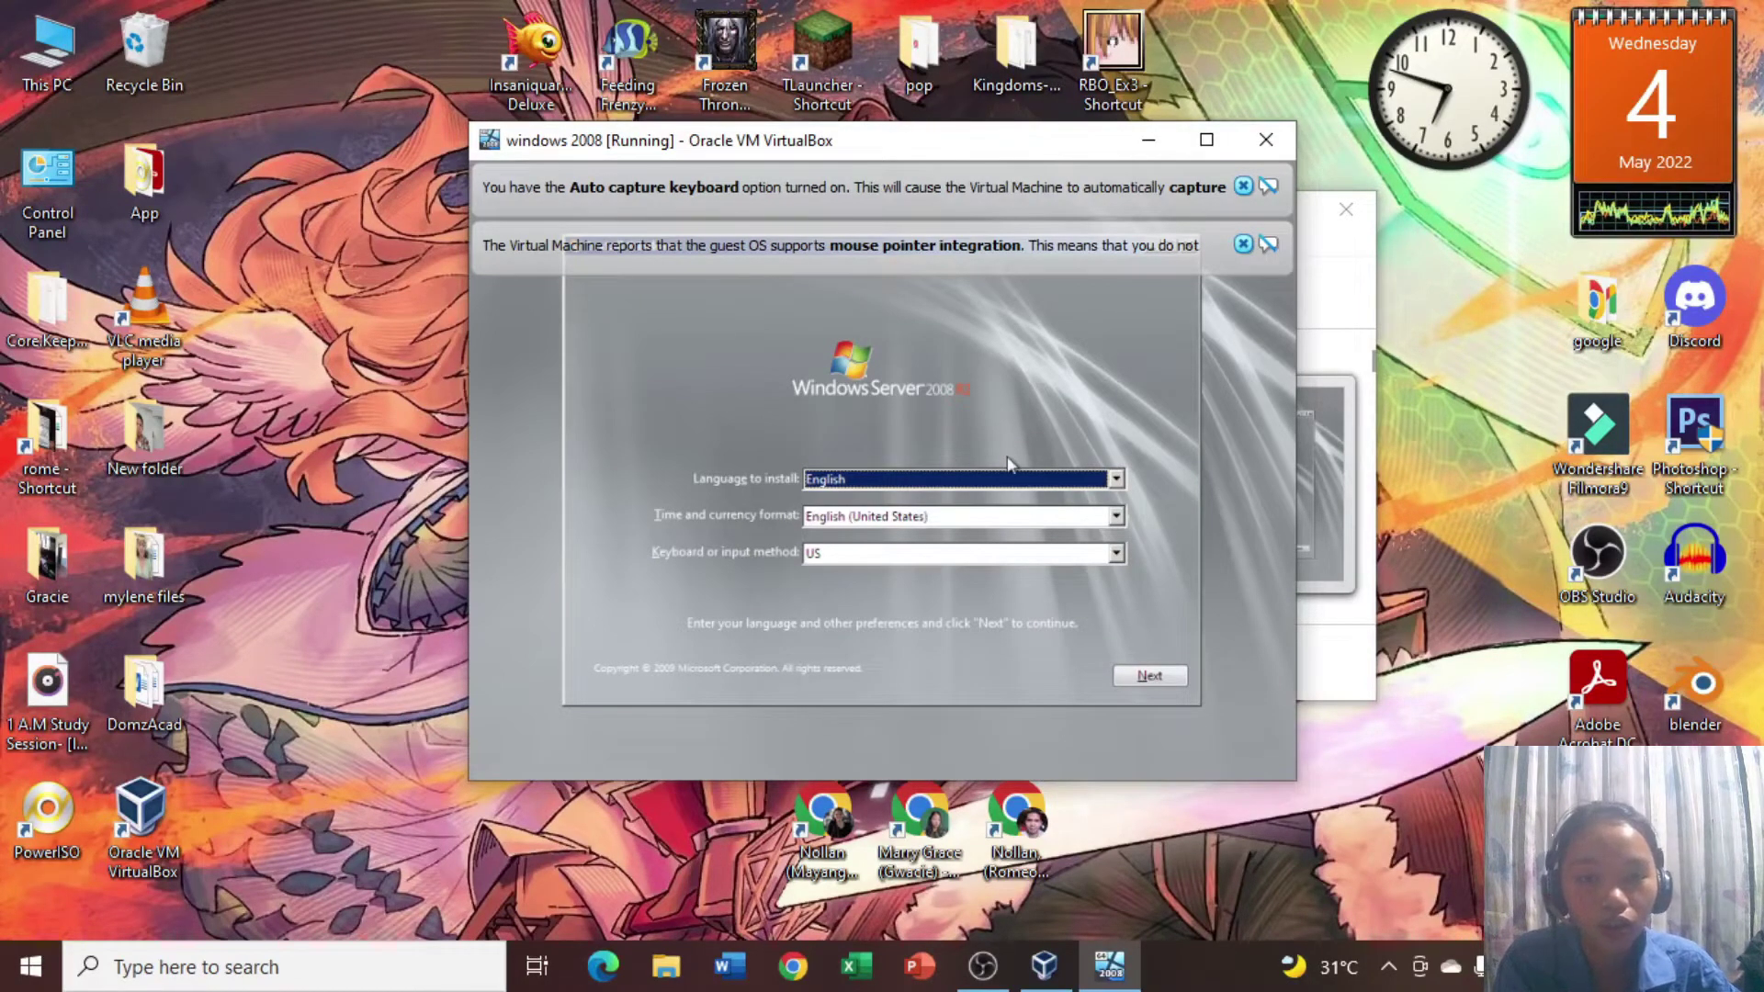
left_click(1206, 140)
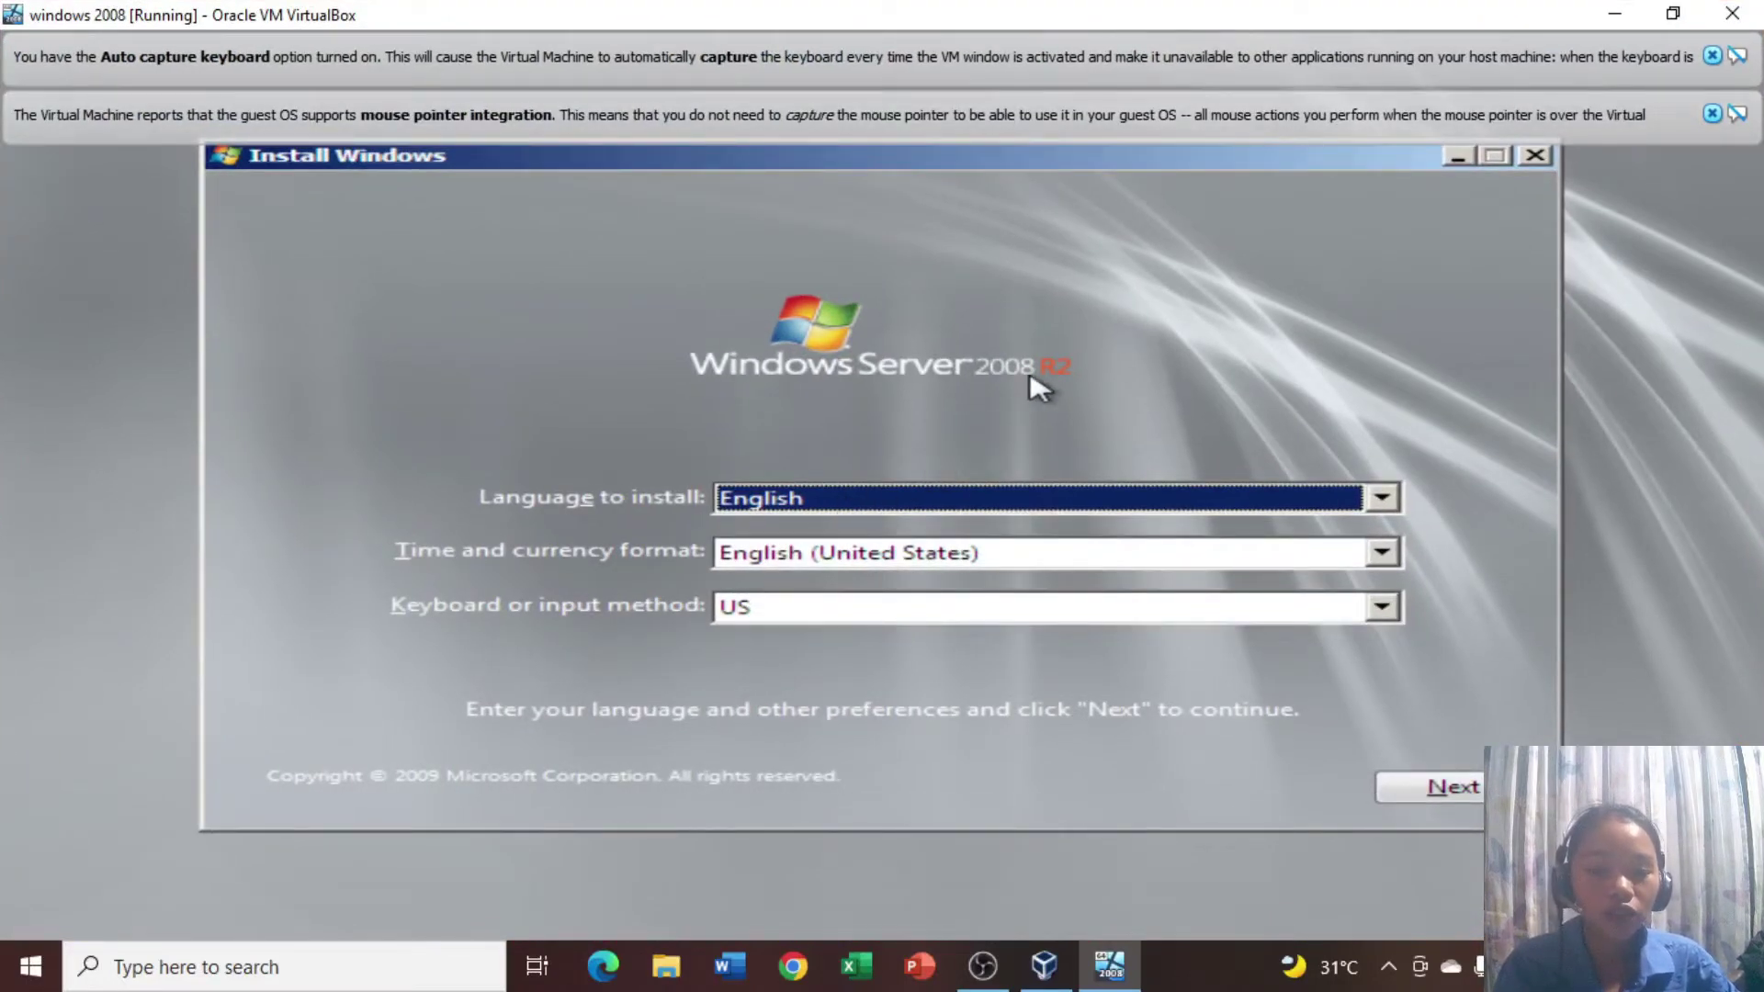
left_click(1712, 114)
left_click(1713, 55)
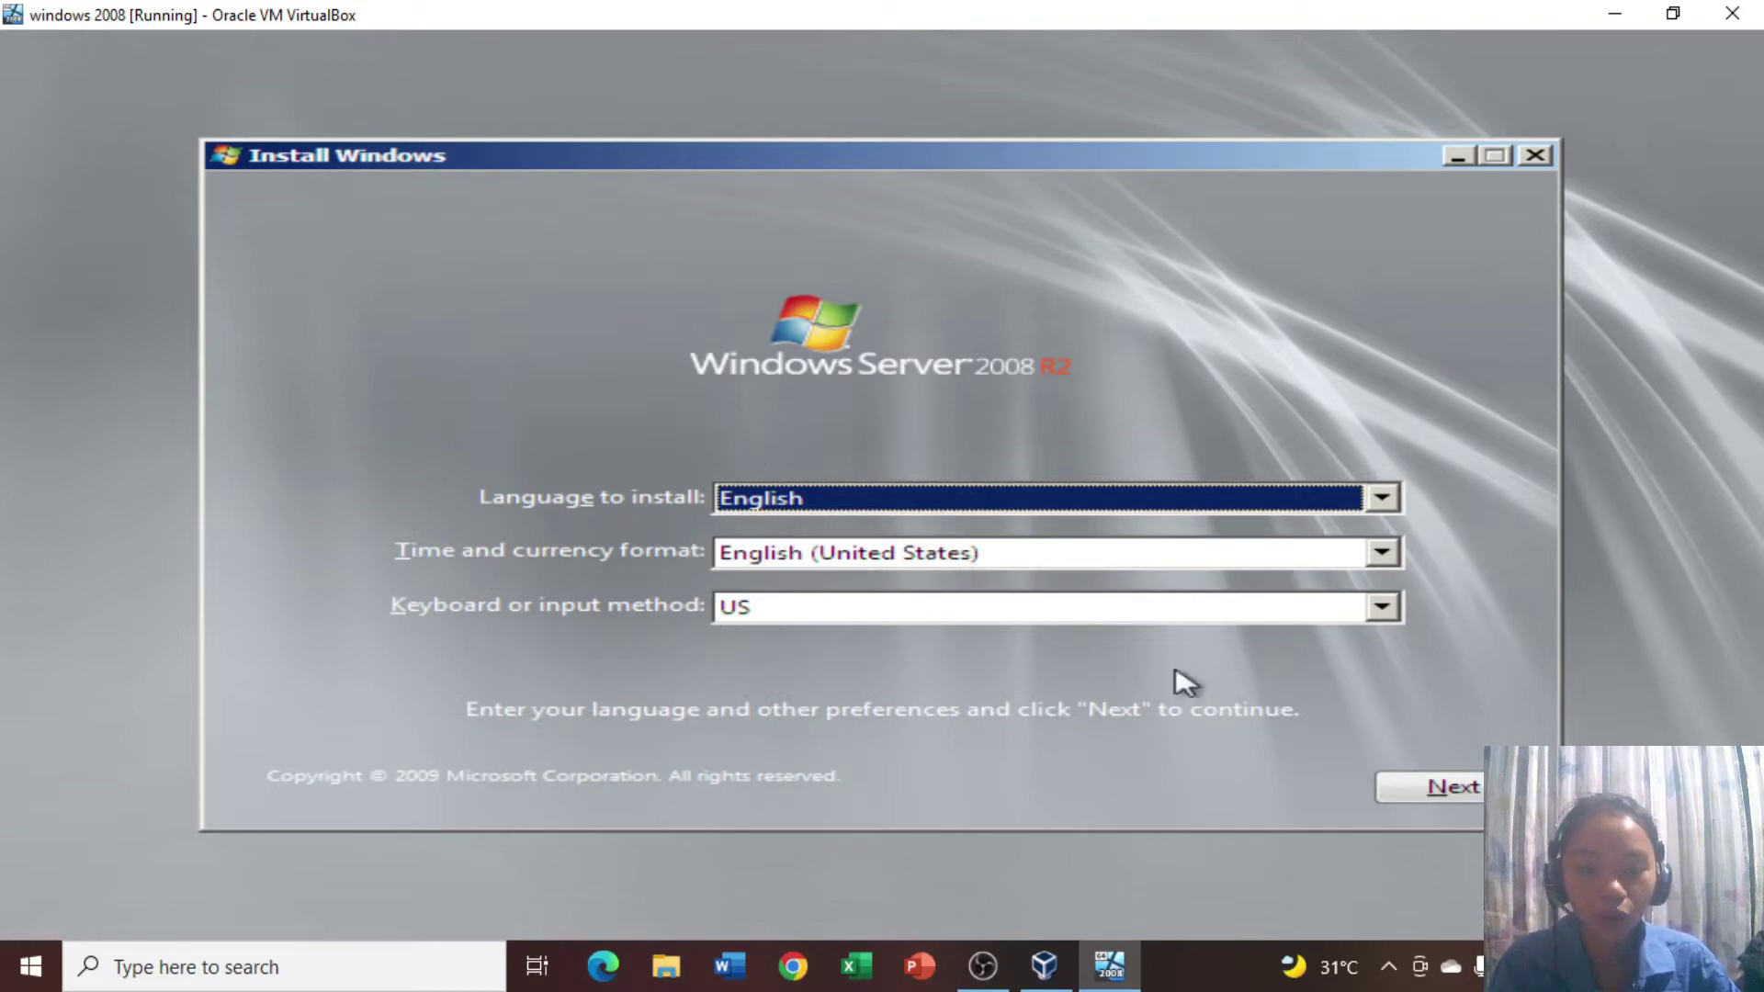
Keep English settings, install Windows Server 2008 R2 Standard (Full Installation), and accept the license terms.
left_click(1461, 787)
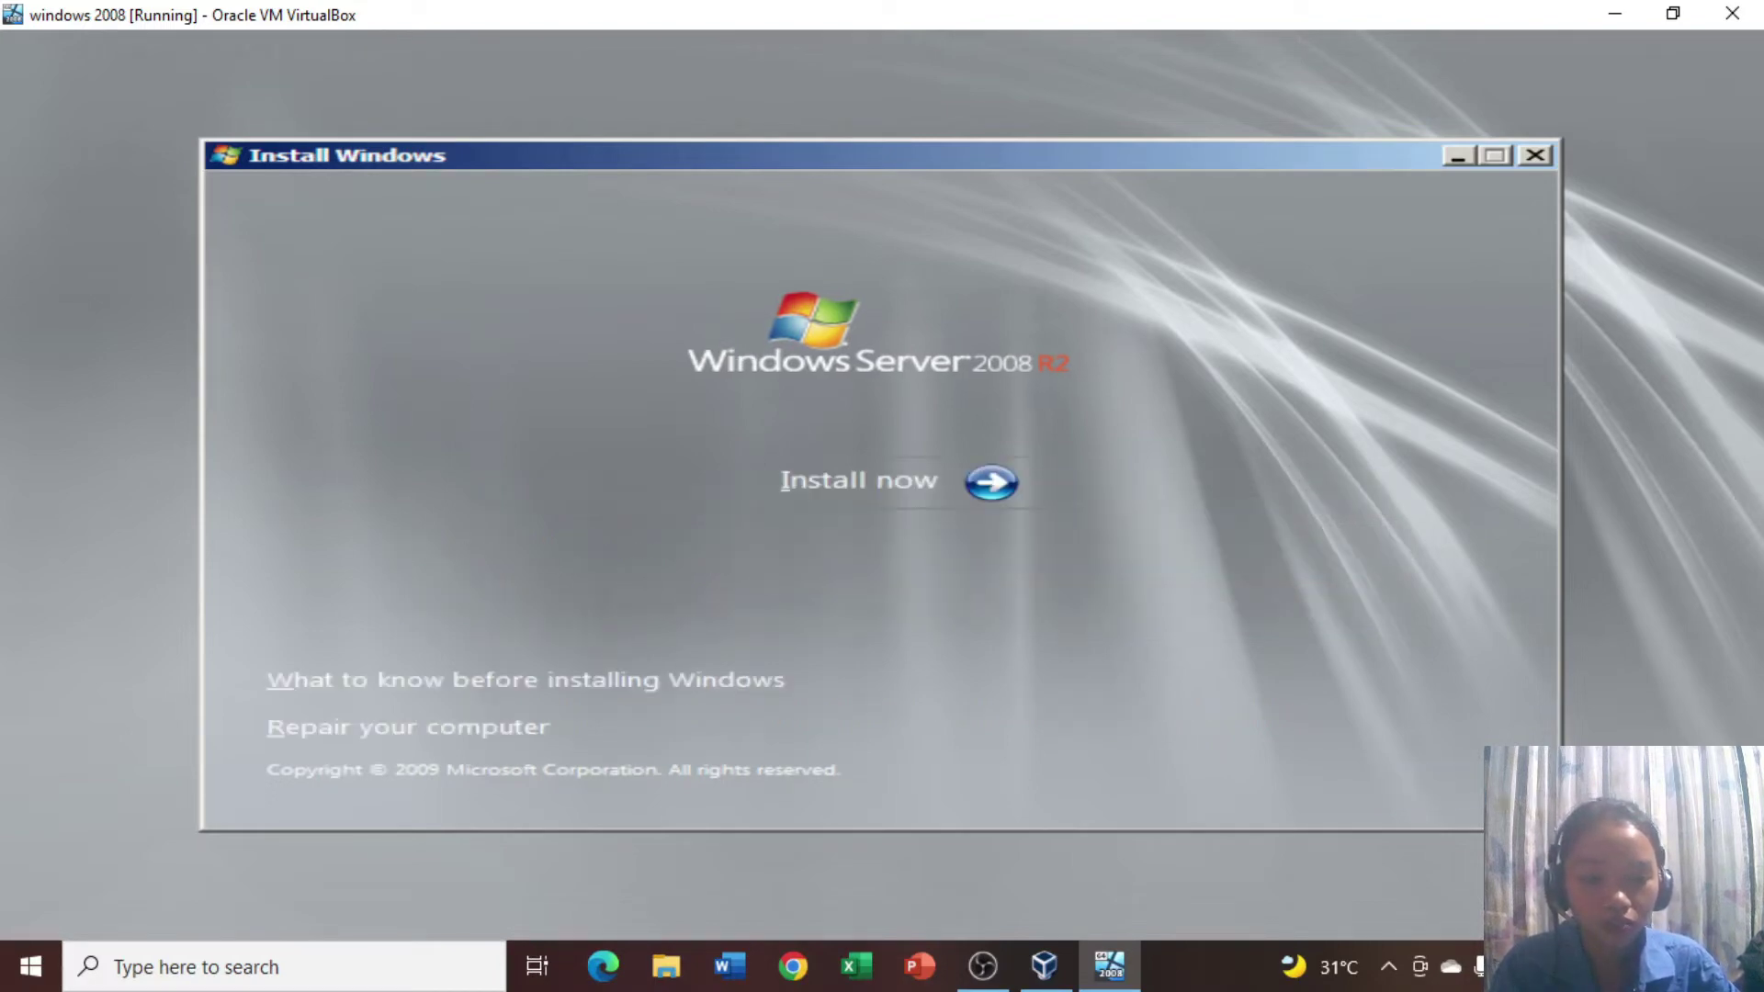
left_click(875, 483)
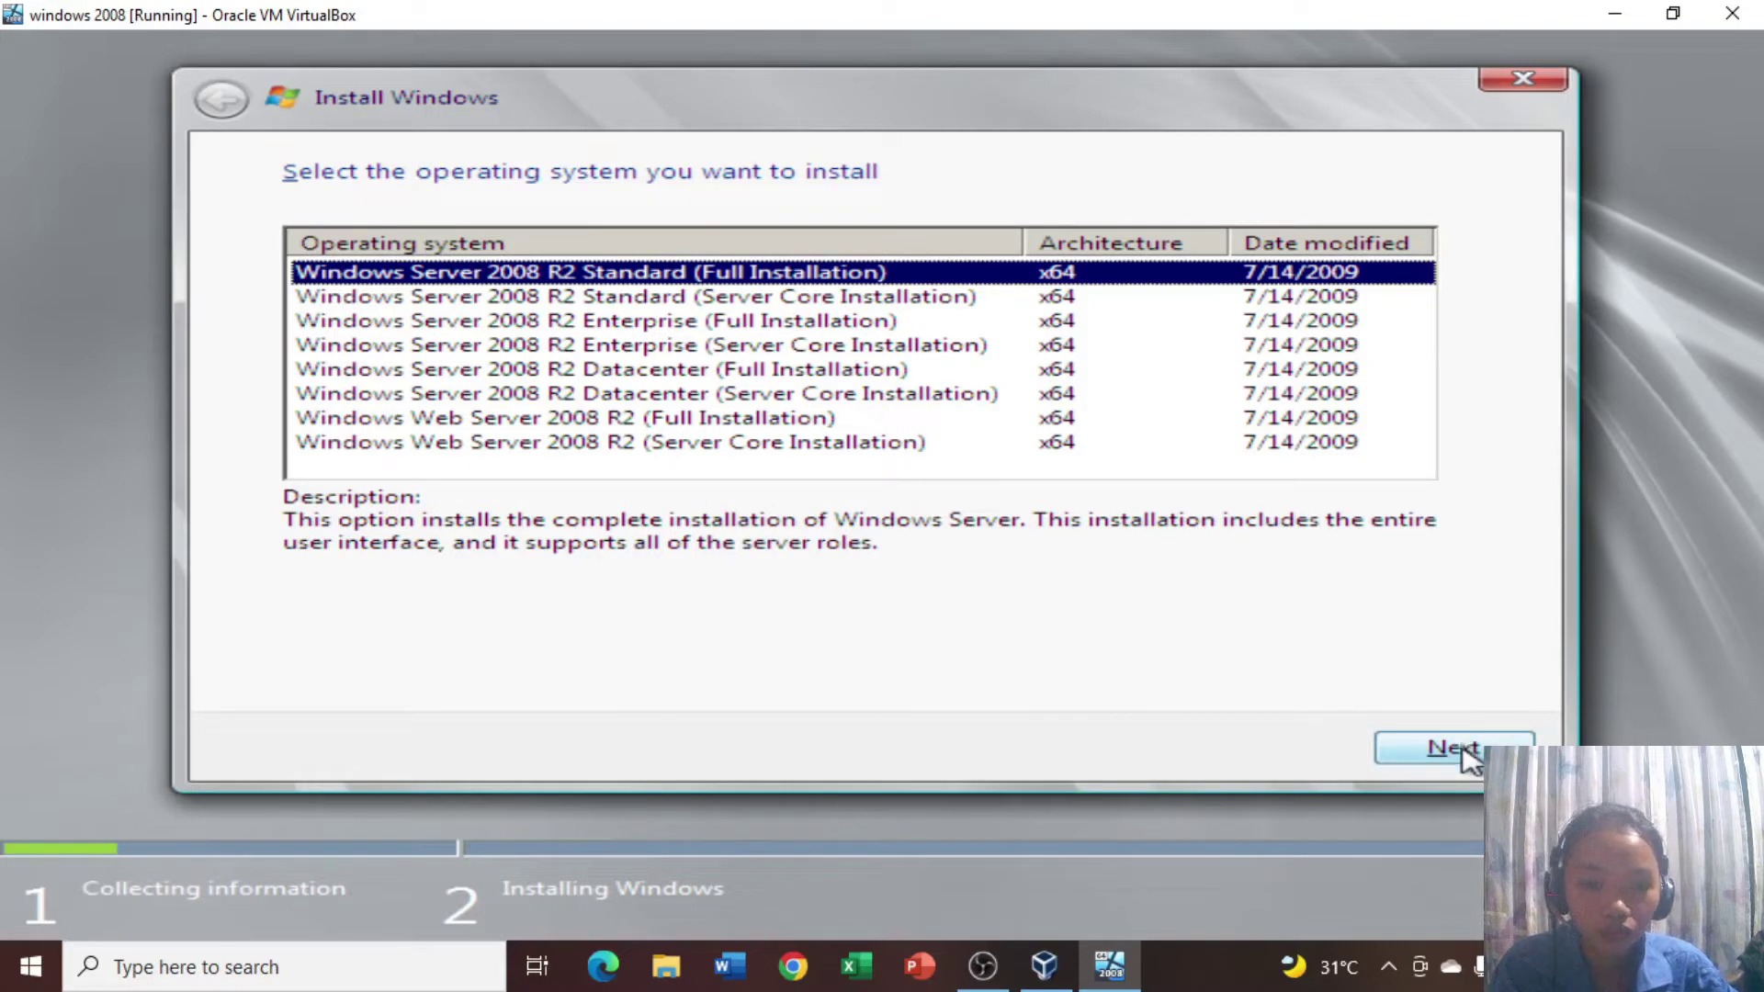
left_click(1464, 749)
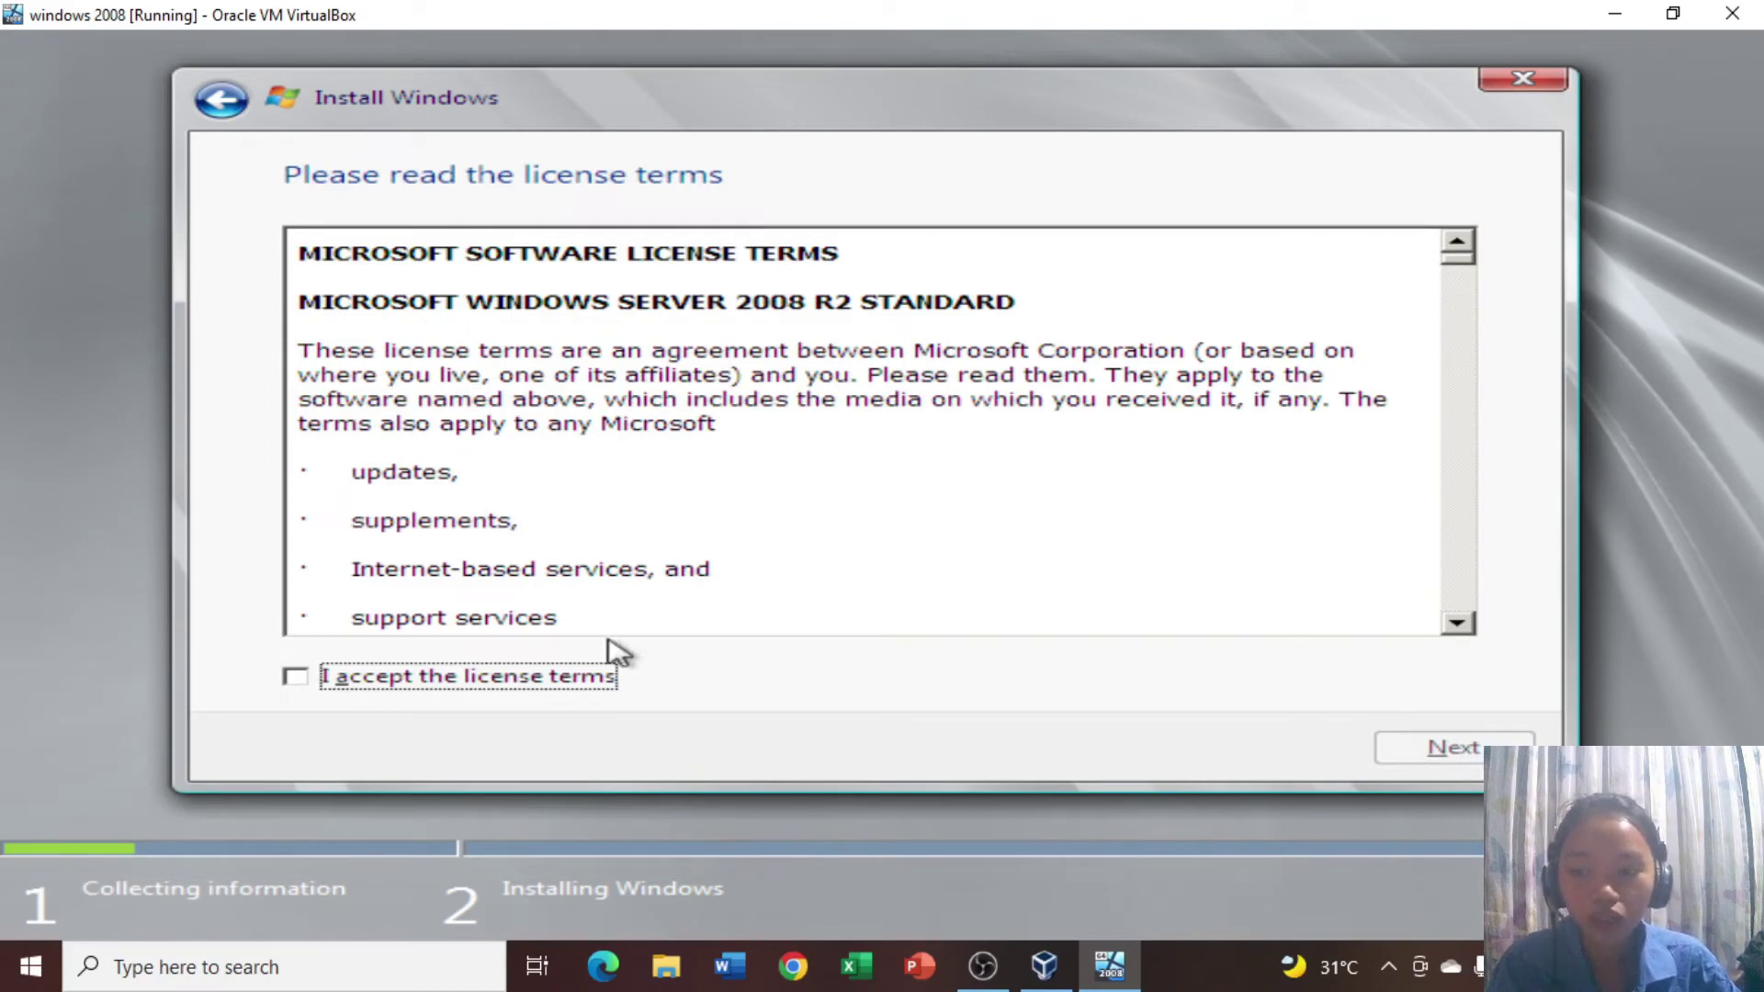
left_click(298, 677)
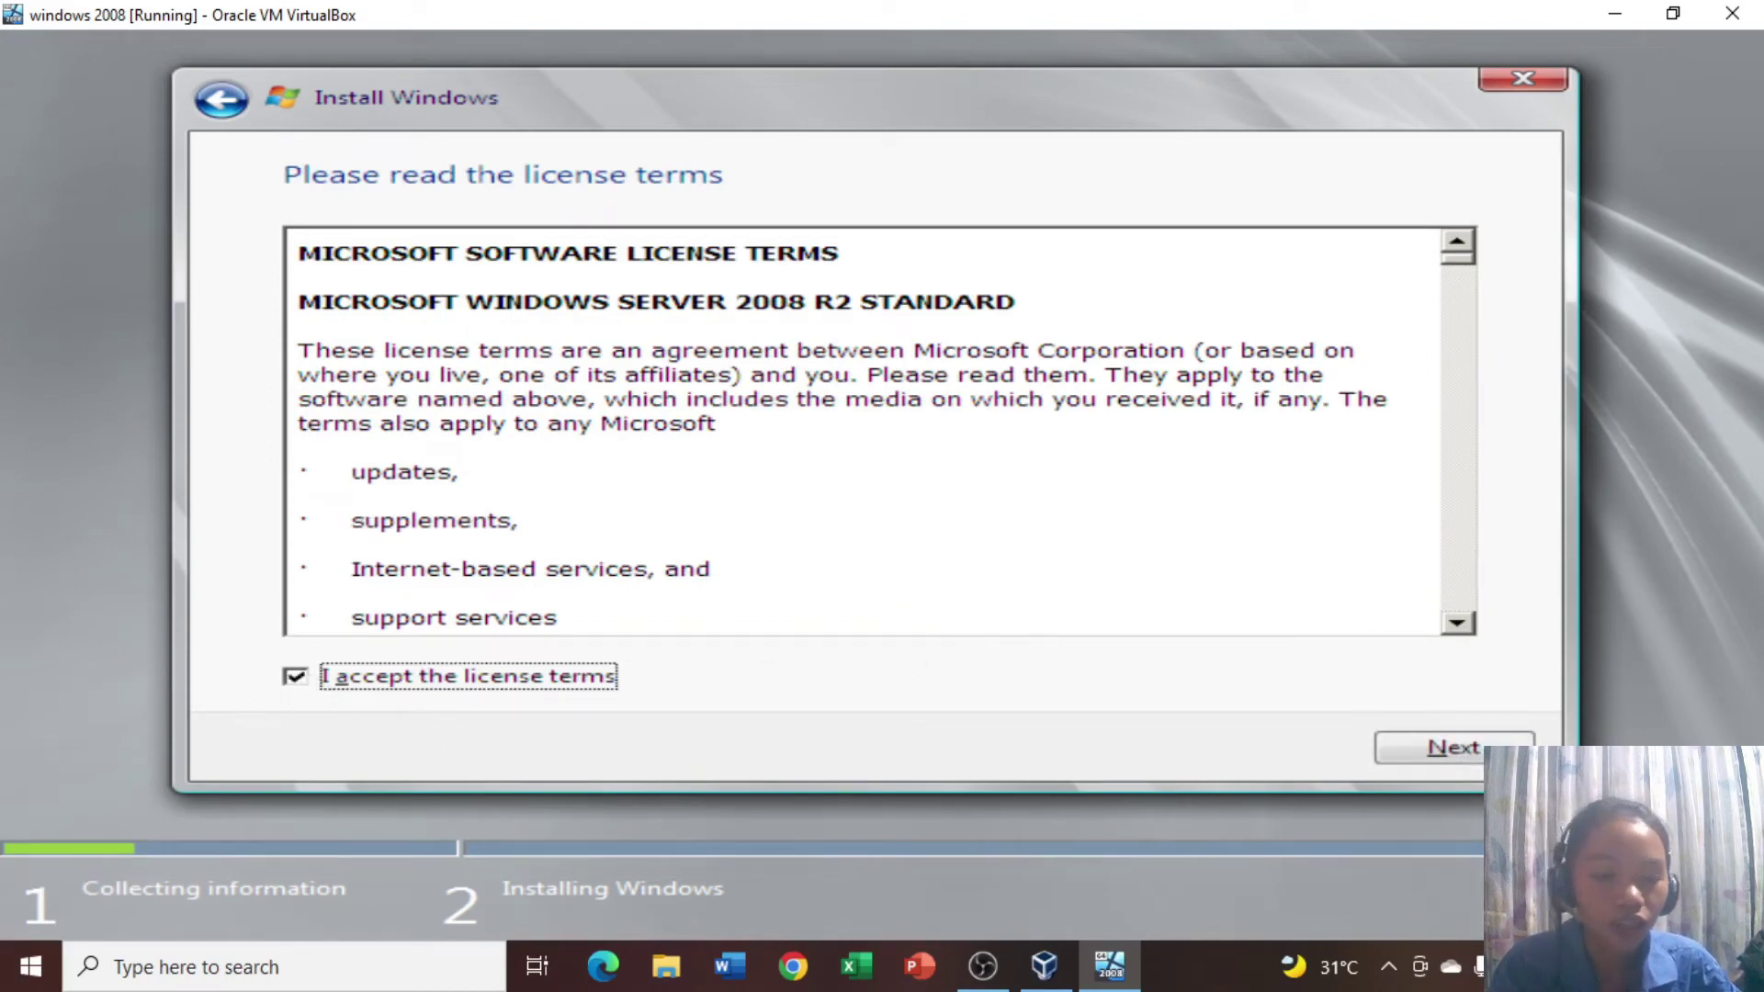
left_click(1500, 753)
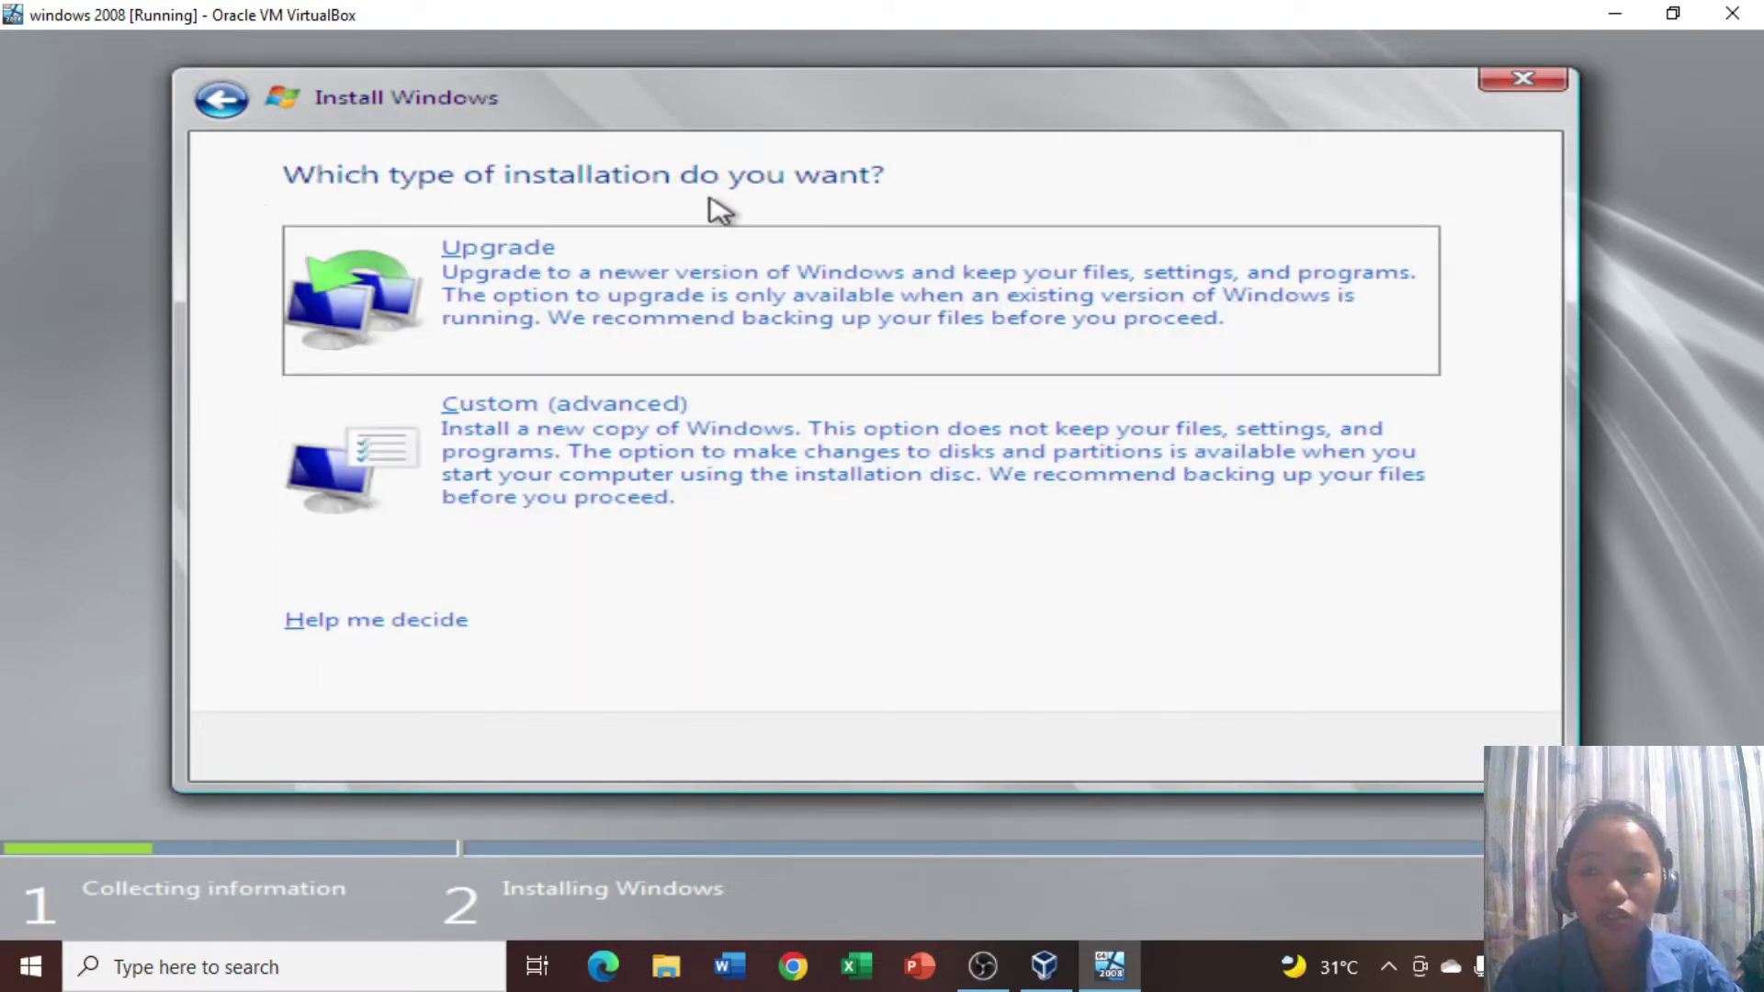
Do a custom install: create a 6000 MB partition on Disk 0, then install to the unallocated space.
left_click(588, 496)
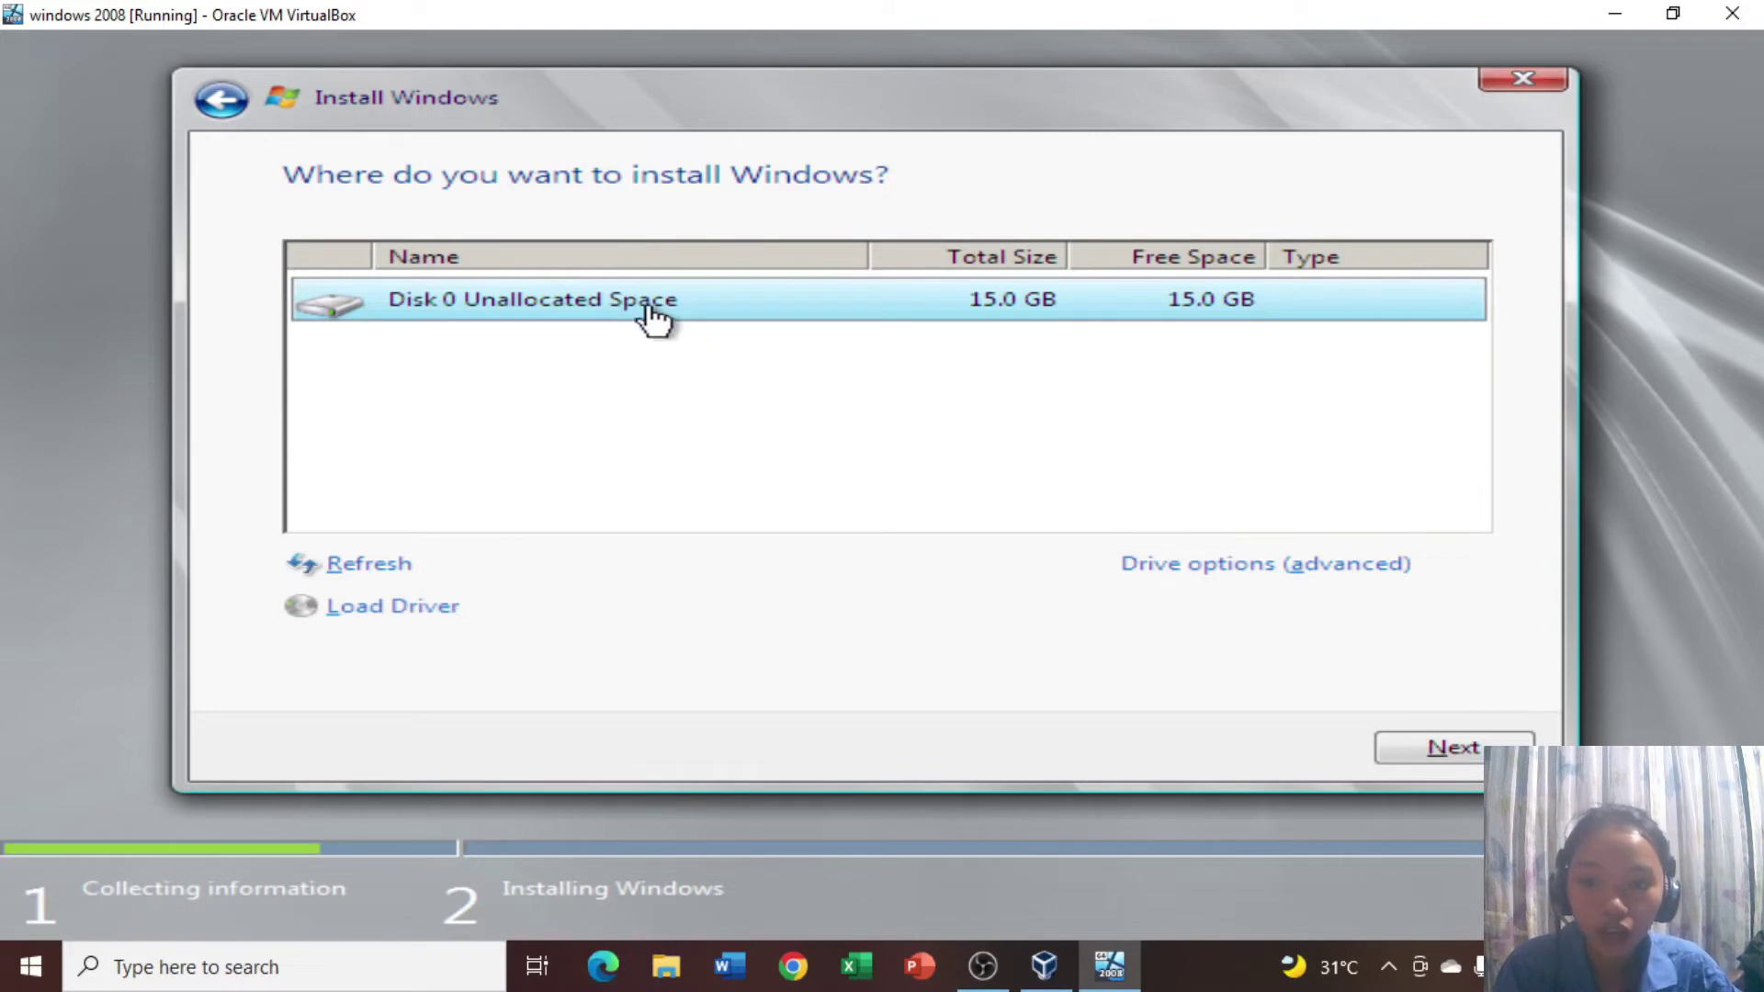
key("alt+a")
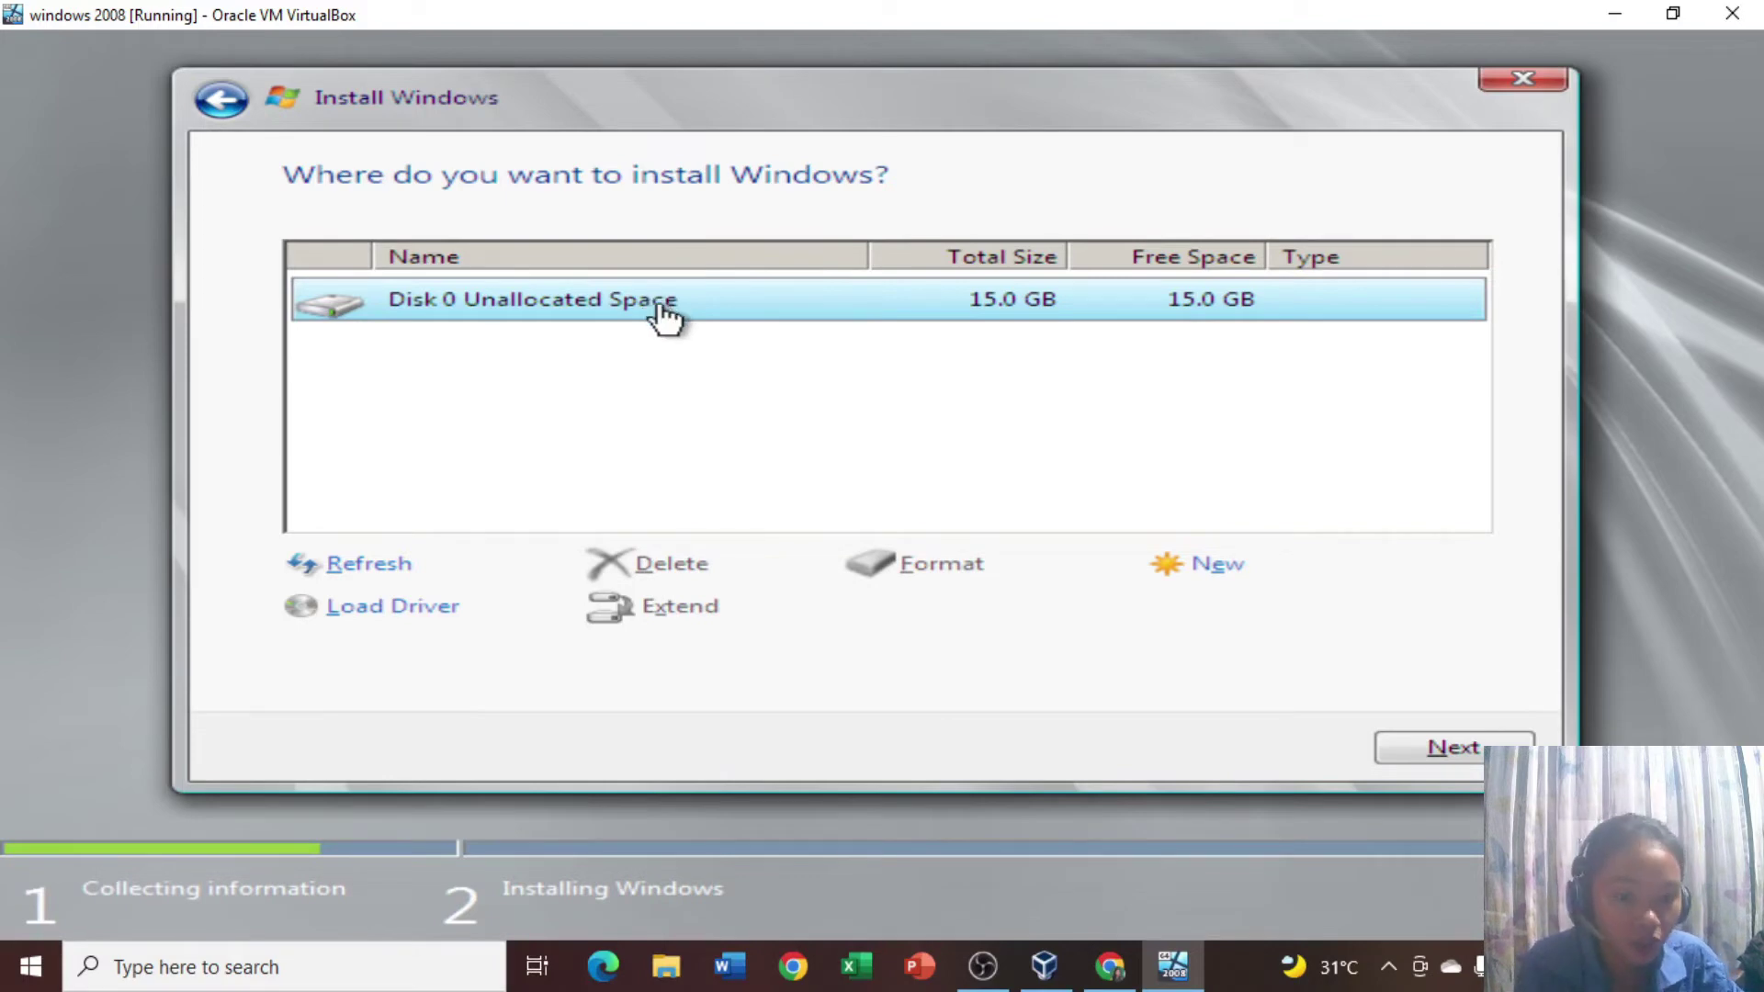
left_click(1195, 567)
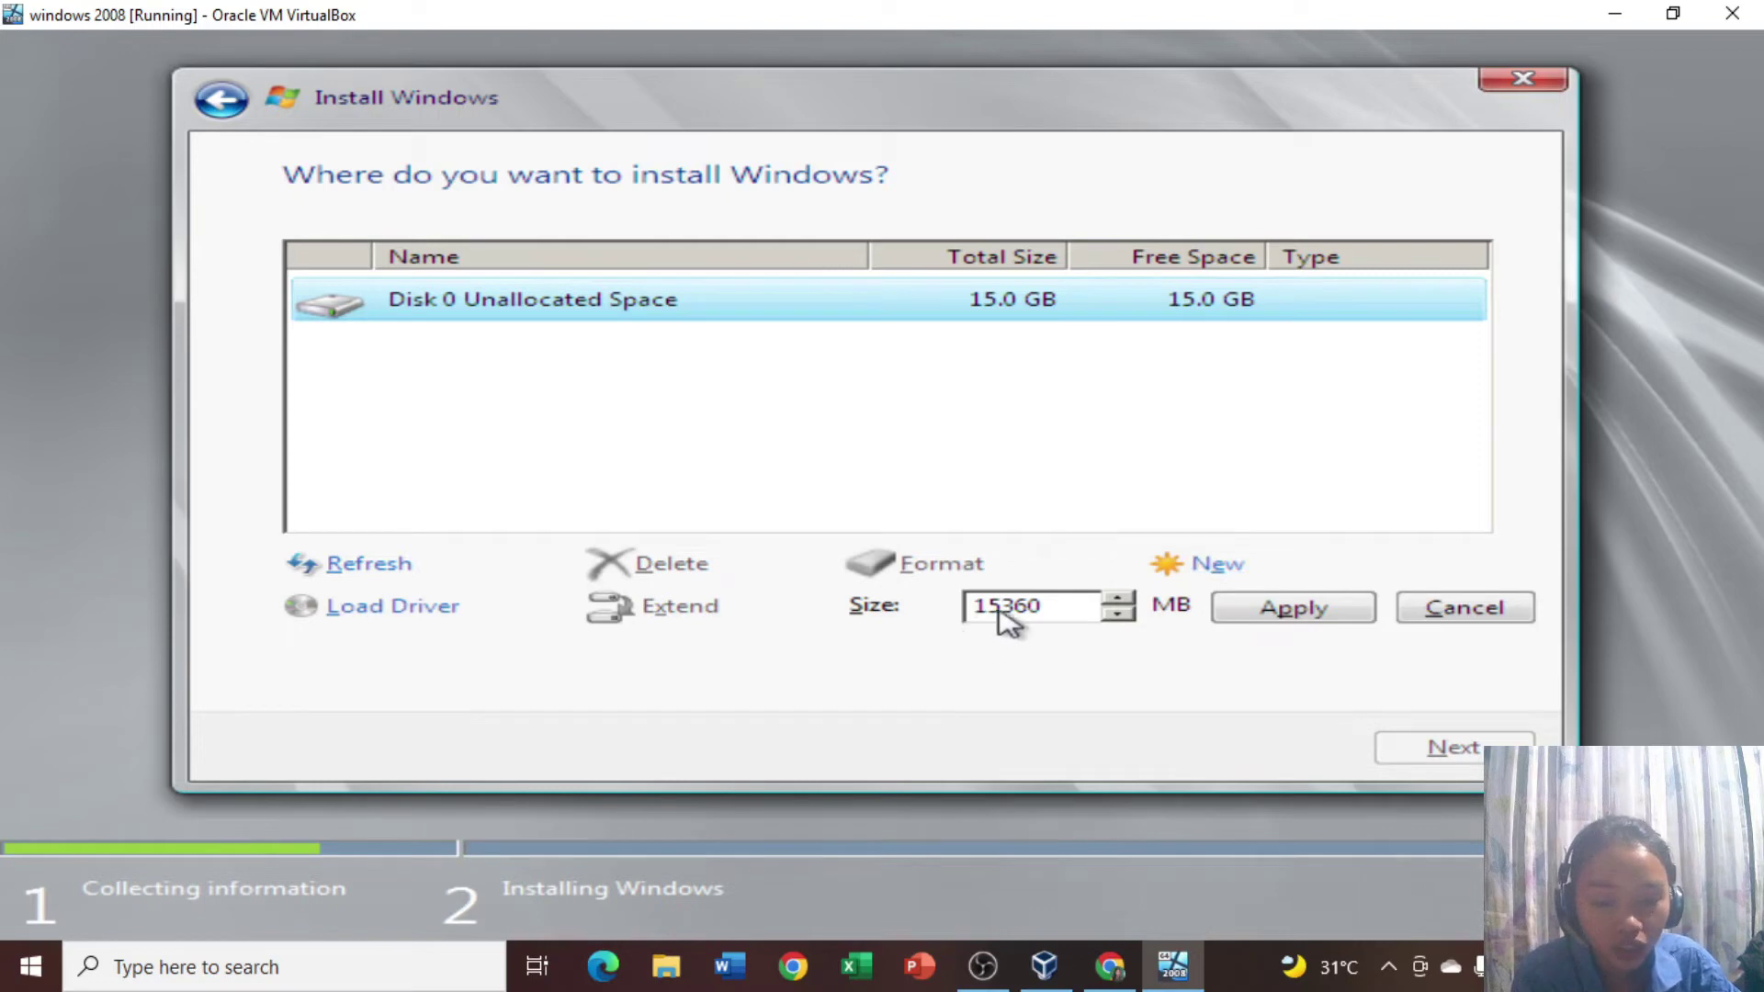
left_click(1053, 602)
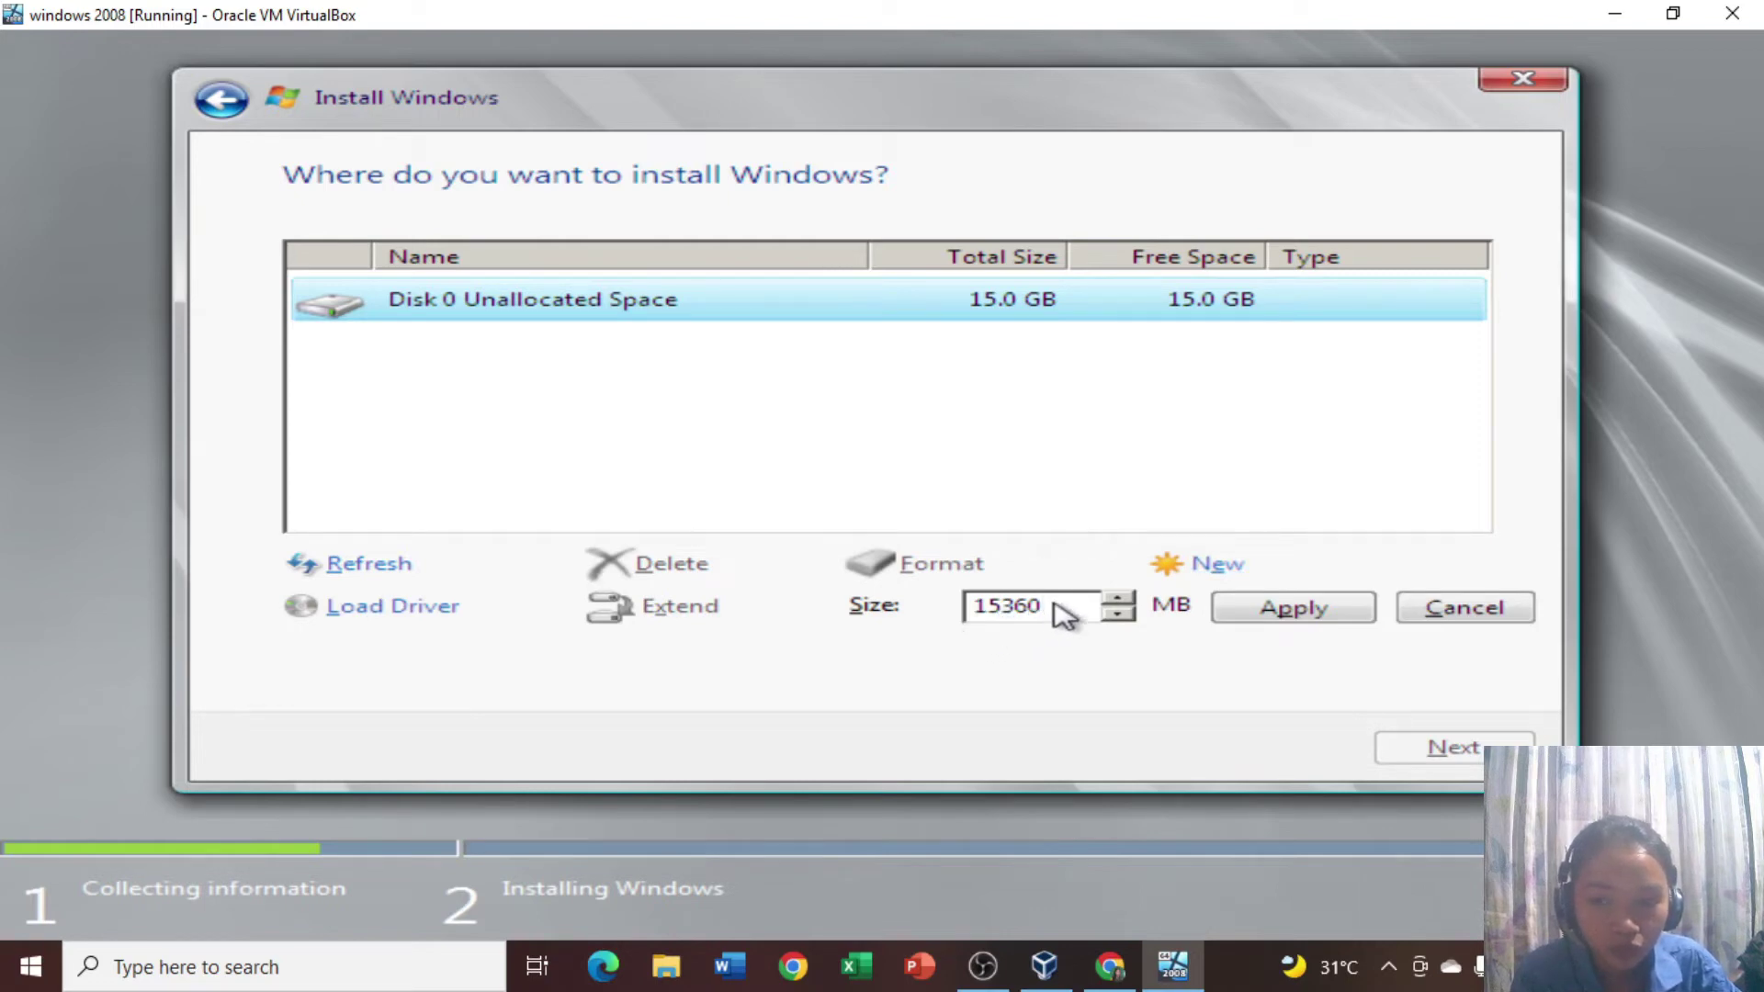
double_click(1069, 609)
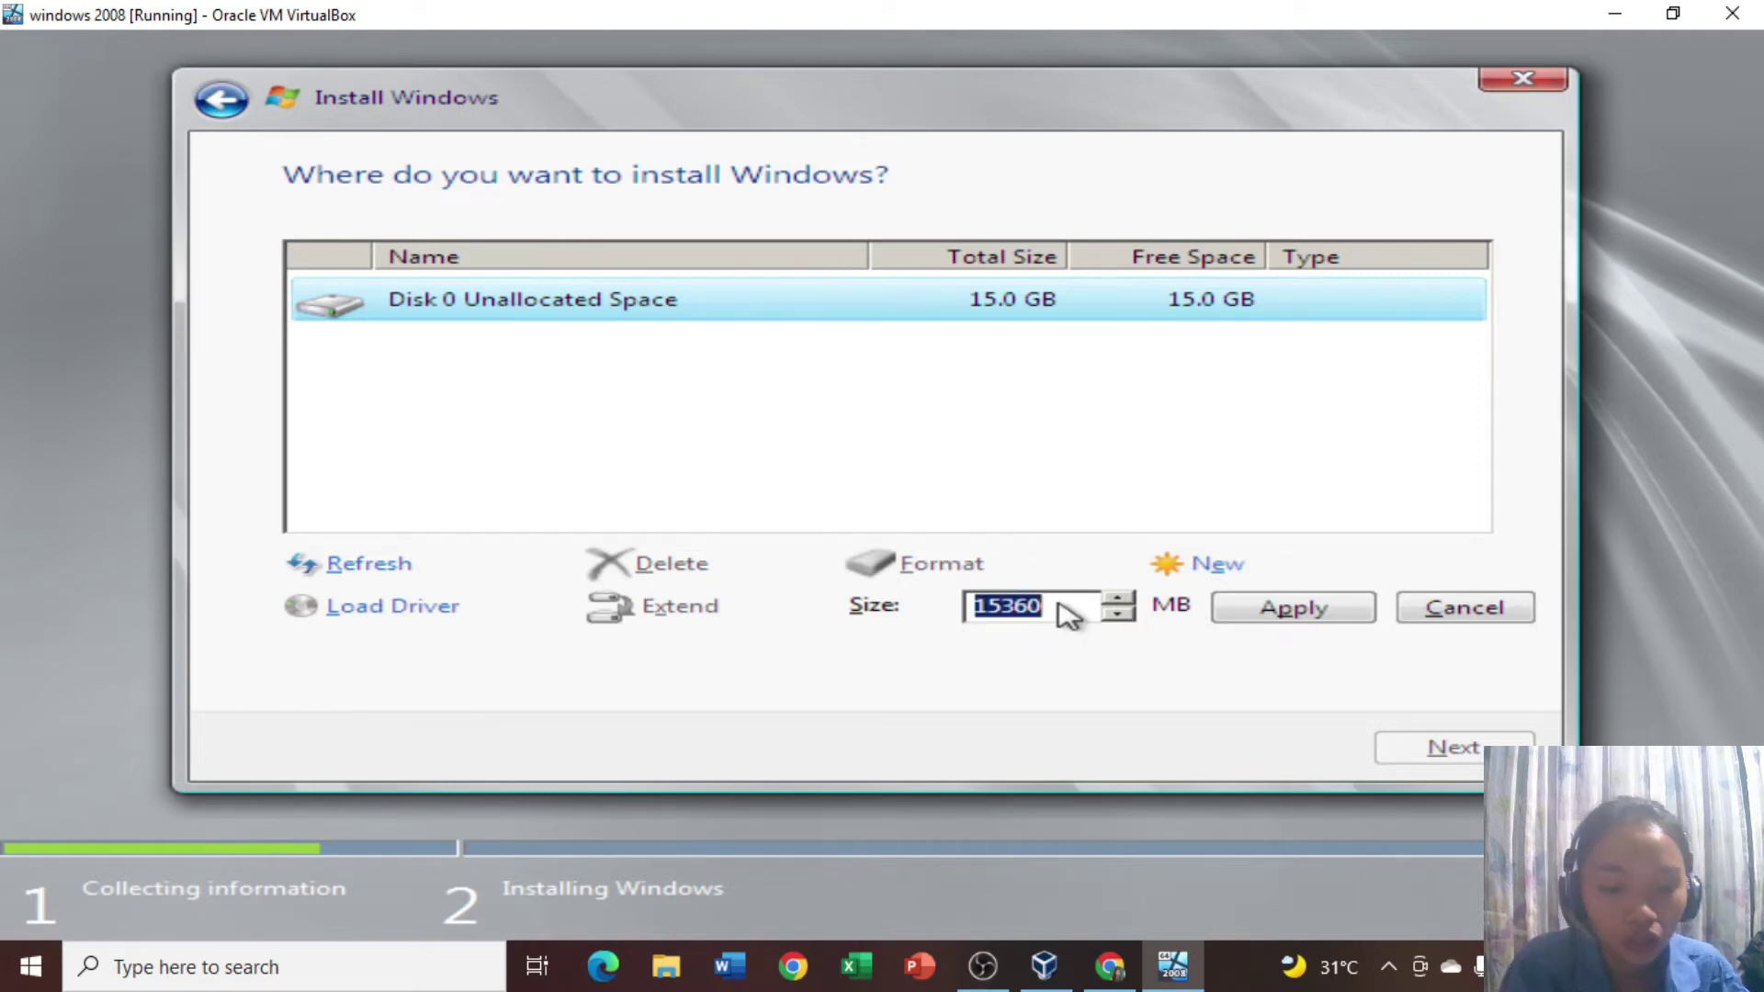
left_click(1056, 608)
double_click(1059, 615)
key("BackSpace")
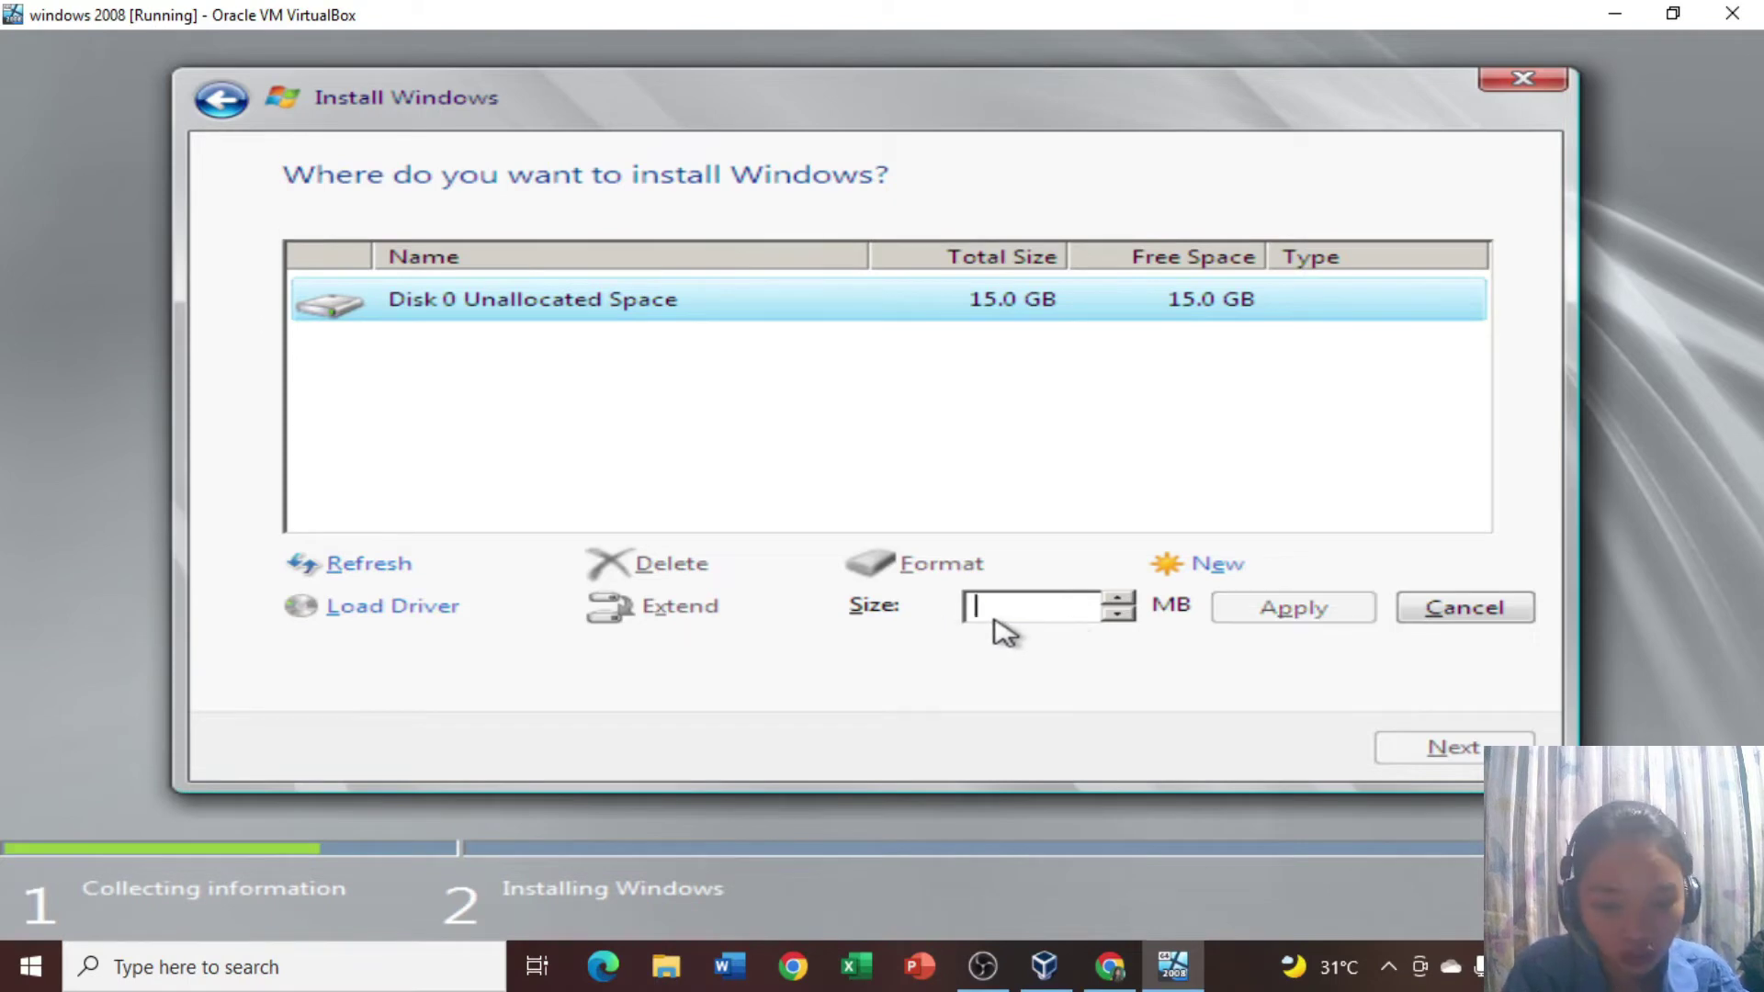
type("6000")
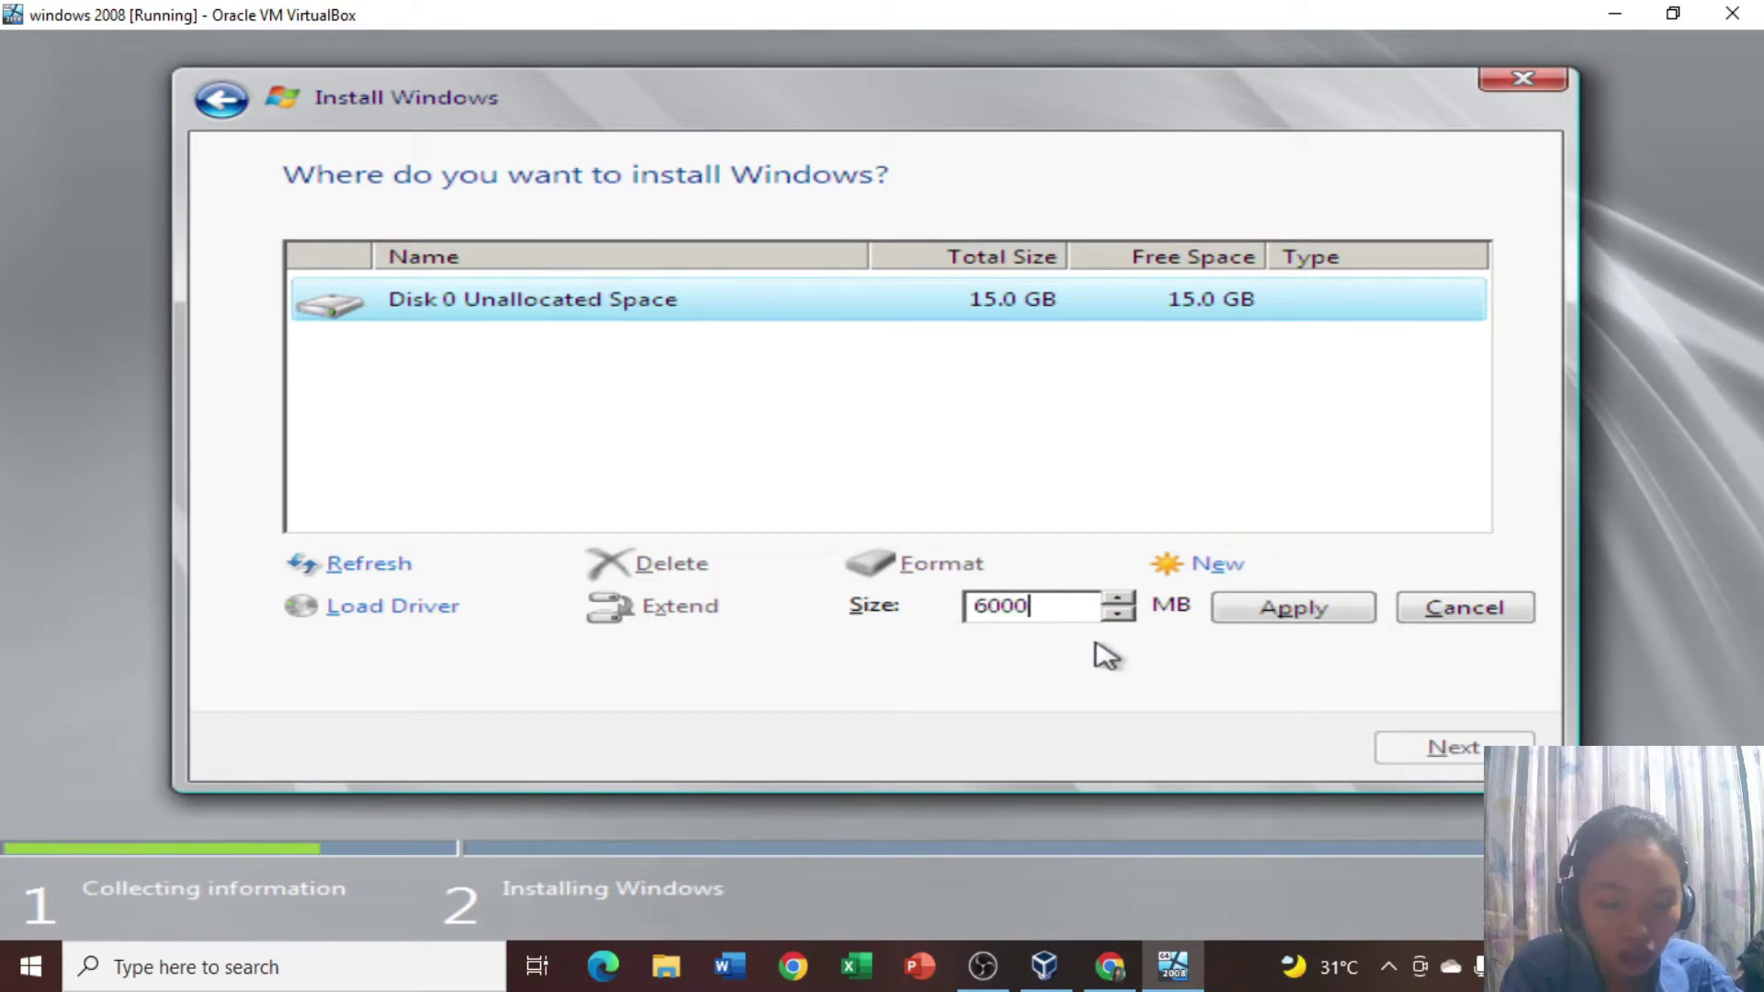
left_click(1252, 617)
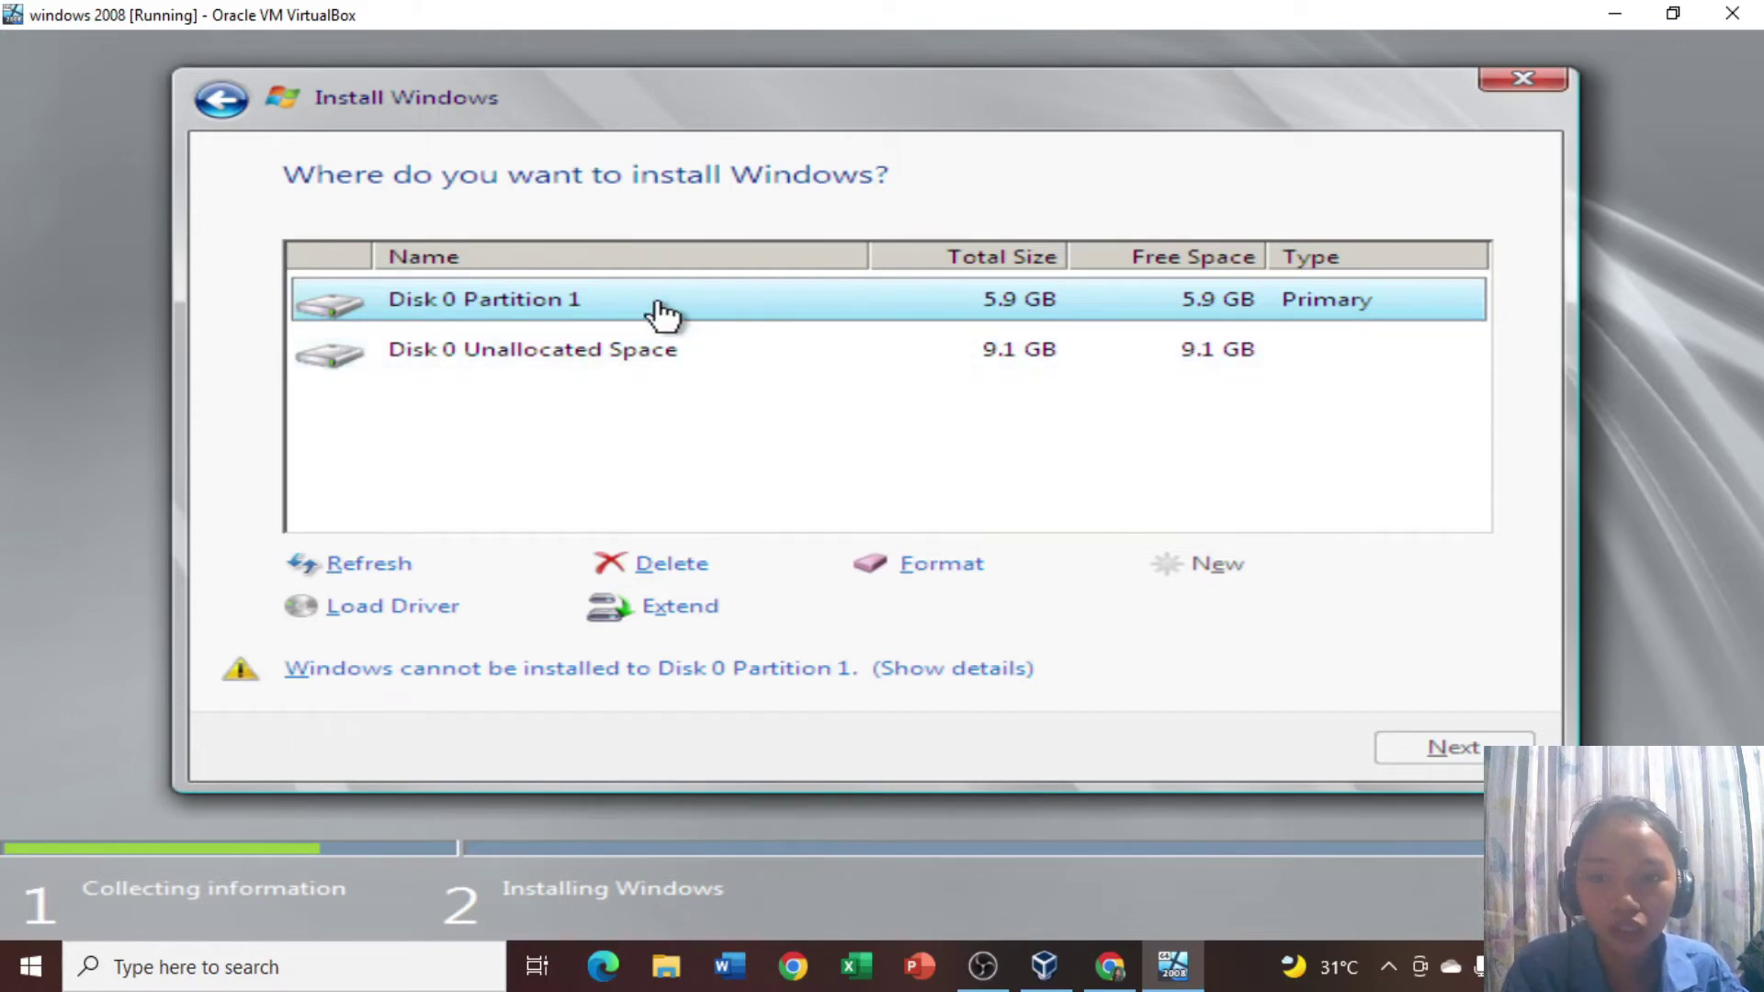
left_click(615, 366)
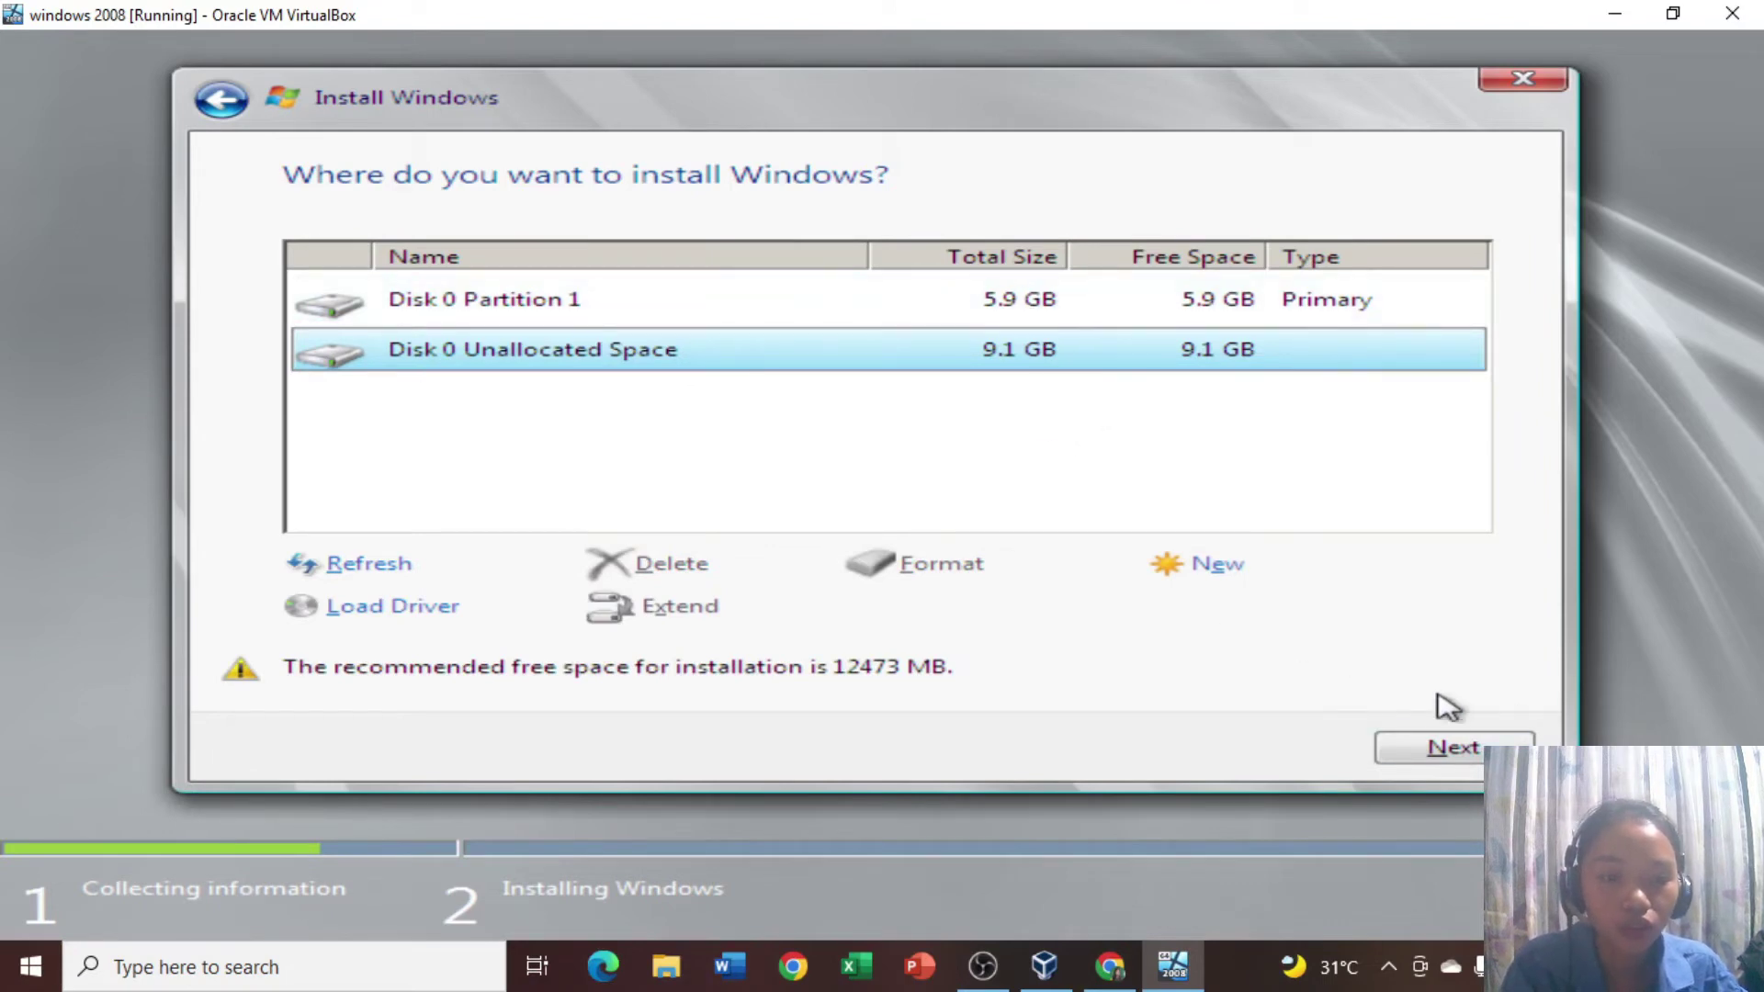
left_click(1438, 751)
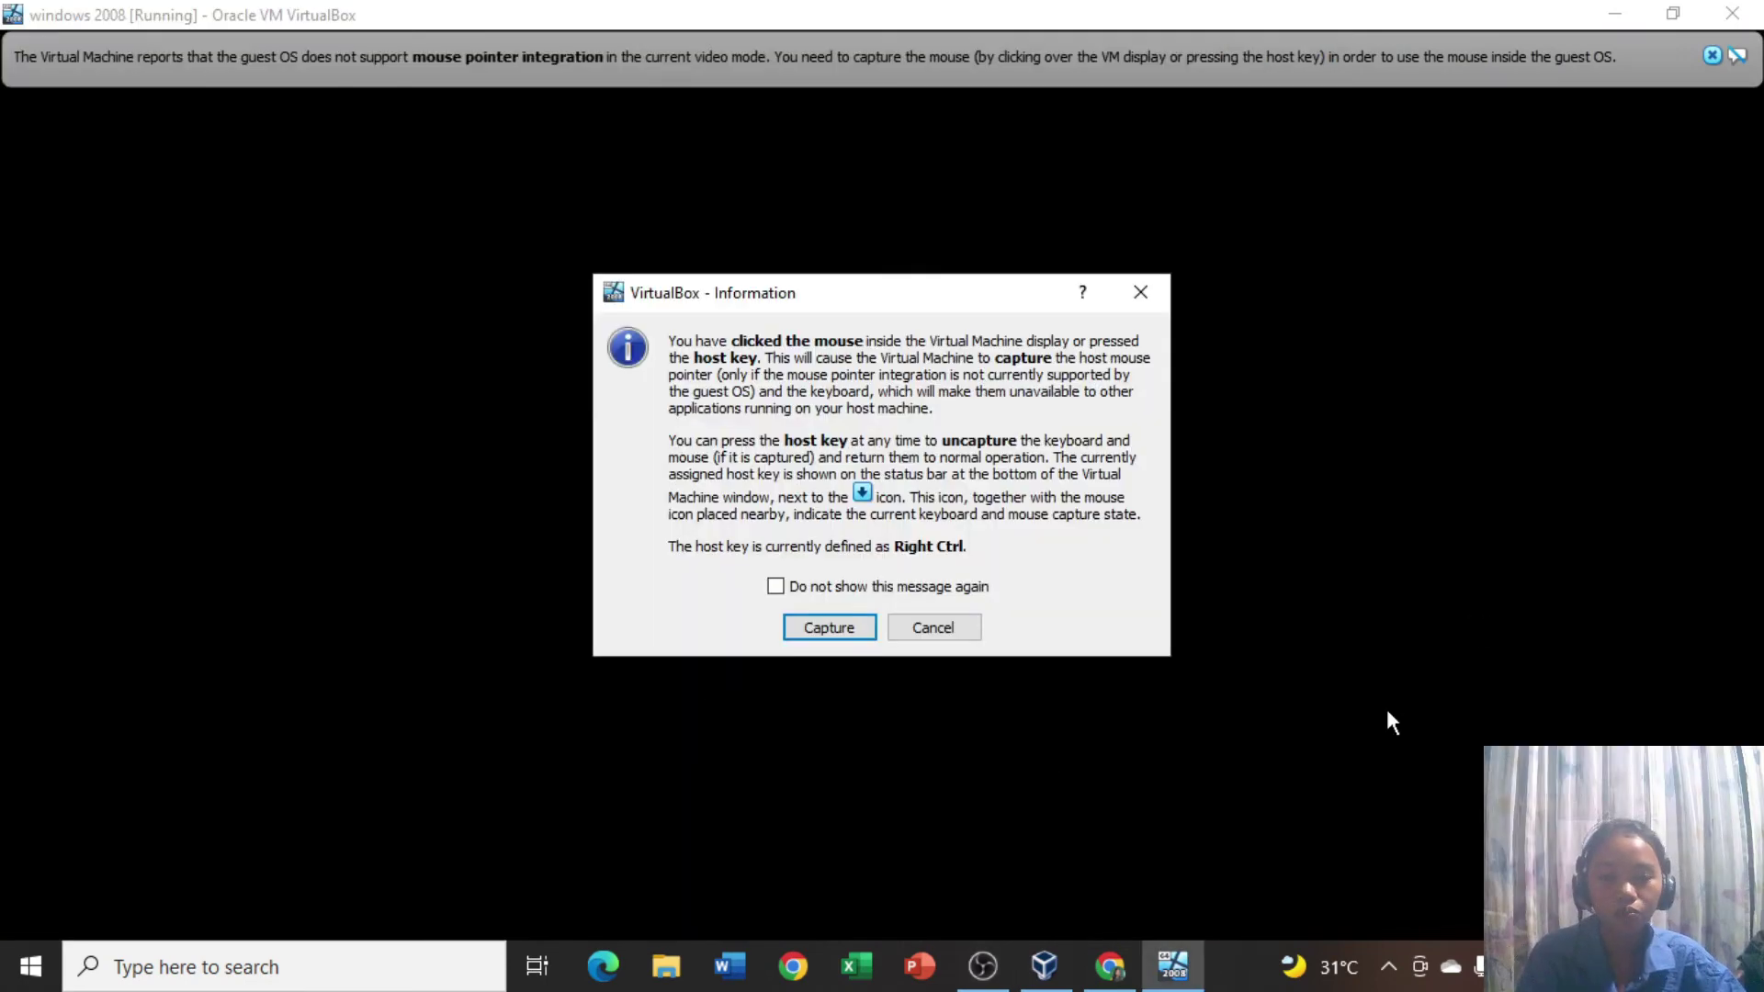
Let setup finish and restart, then dismiss VirtualBox's mouse capture notice.
key("Return")
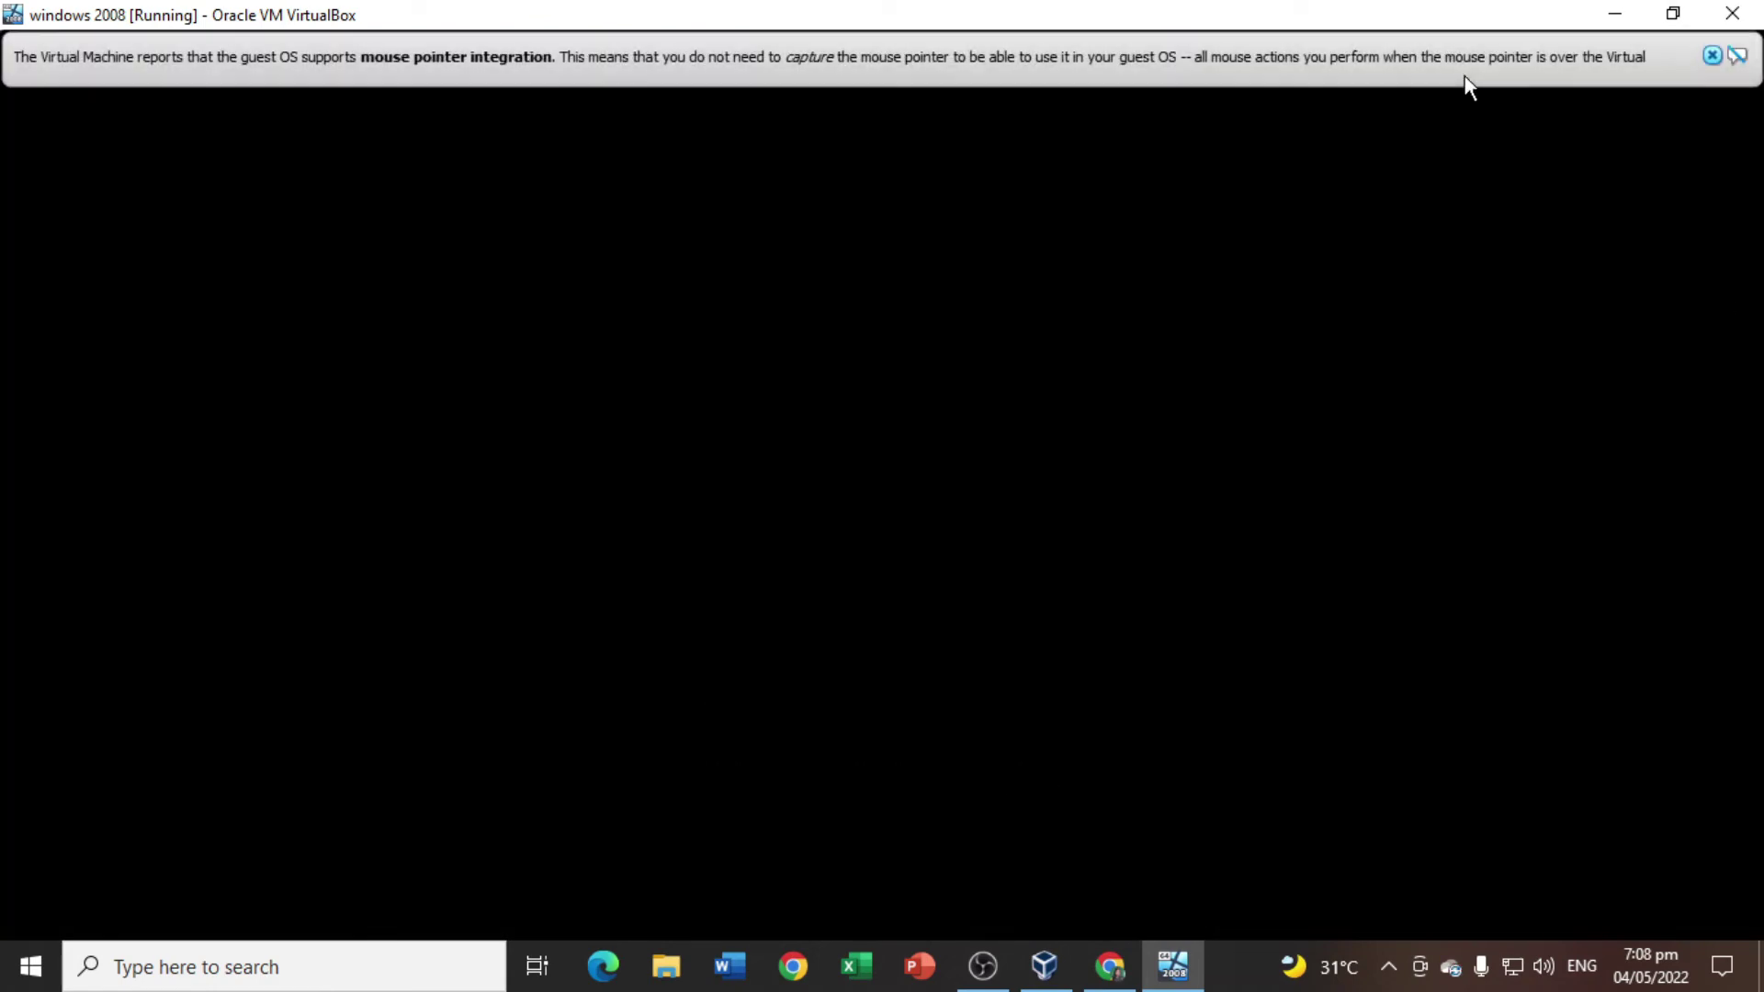
Close the mouse integration notice and acknowledge that the Administrator password must be changed.
left_click(1711, 57)
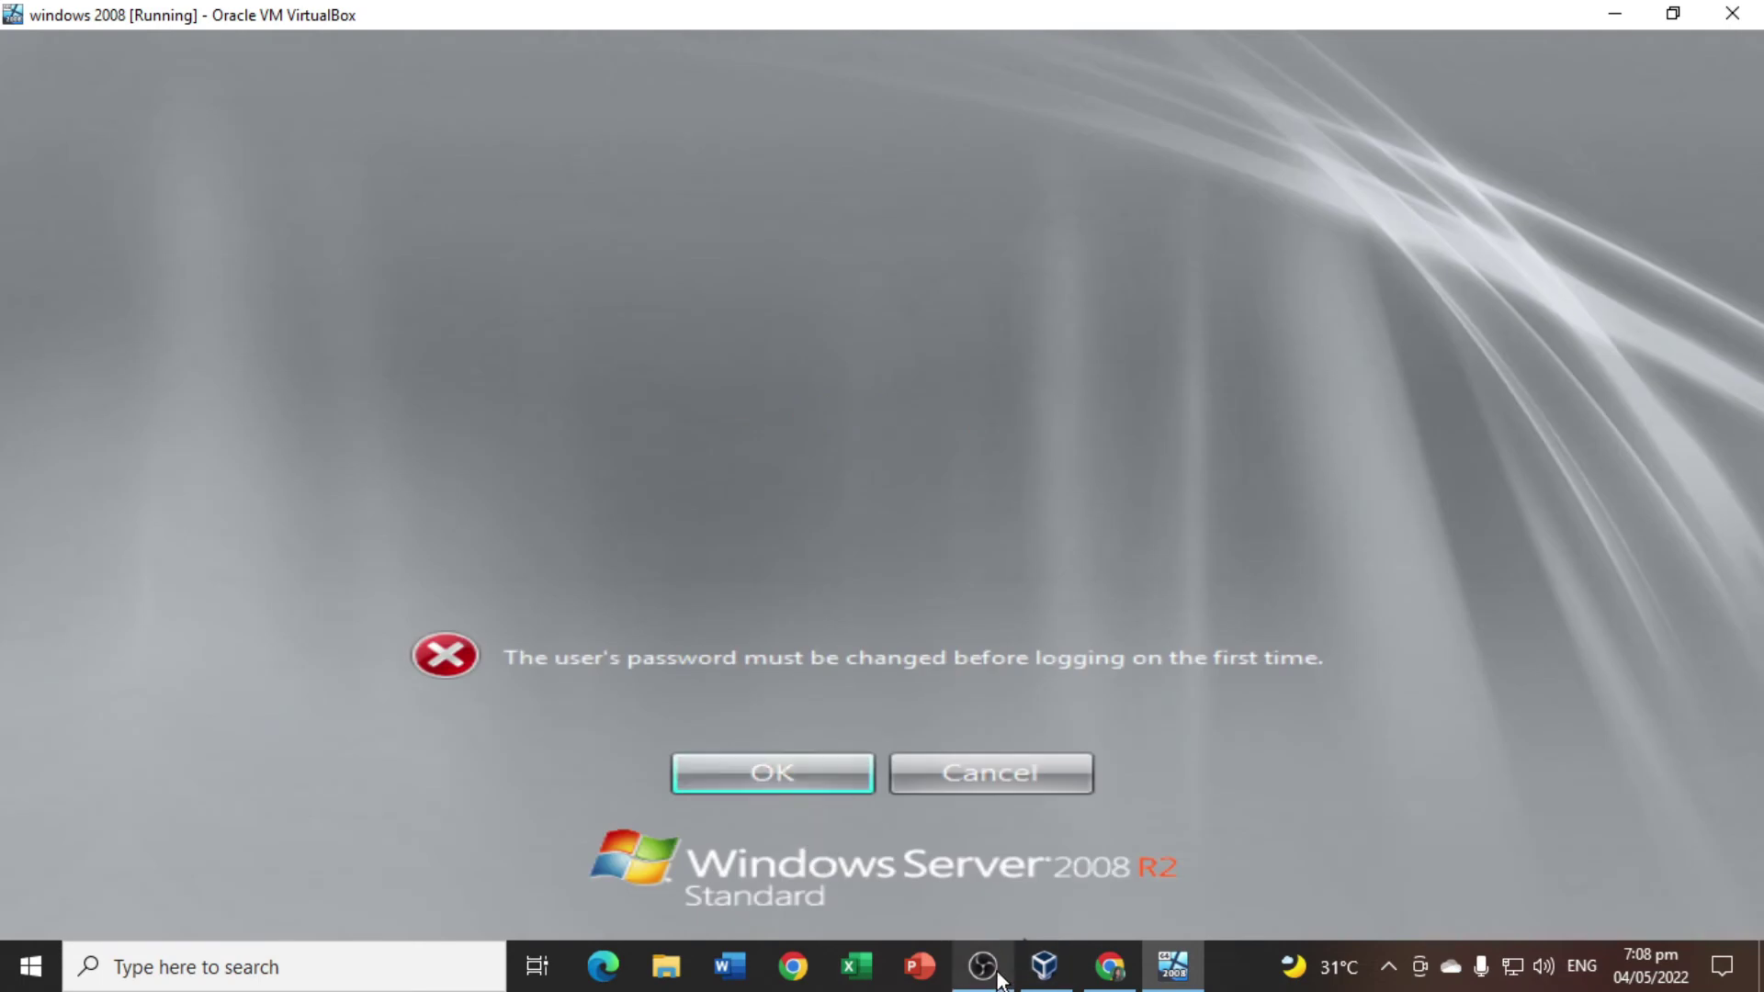
left_click(1045, 968)
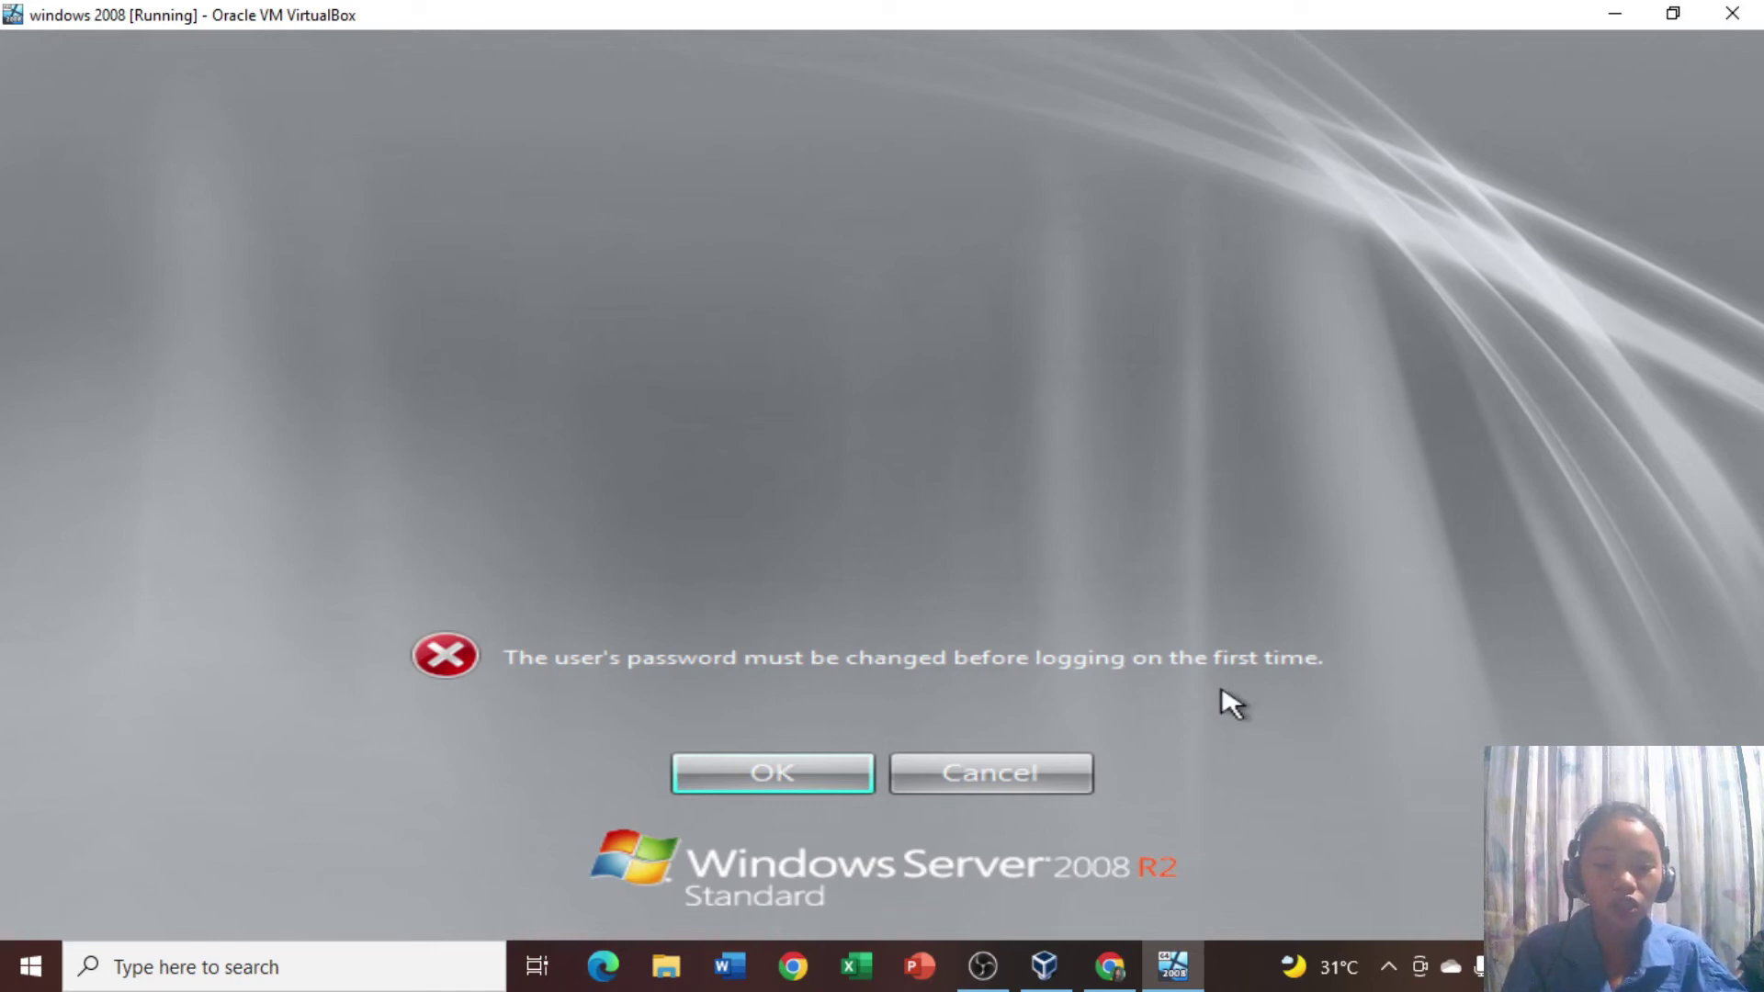
left_click(760, 776)
Enter and confirm a new Administrator password, then acknowledge the change to log on.
left_click(738, 575)
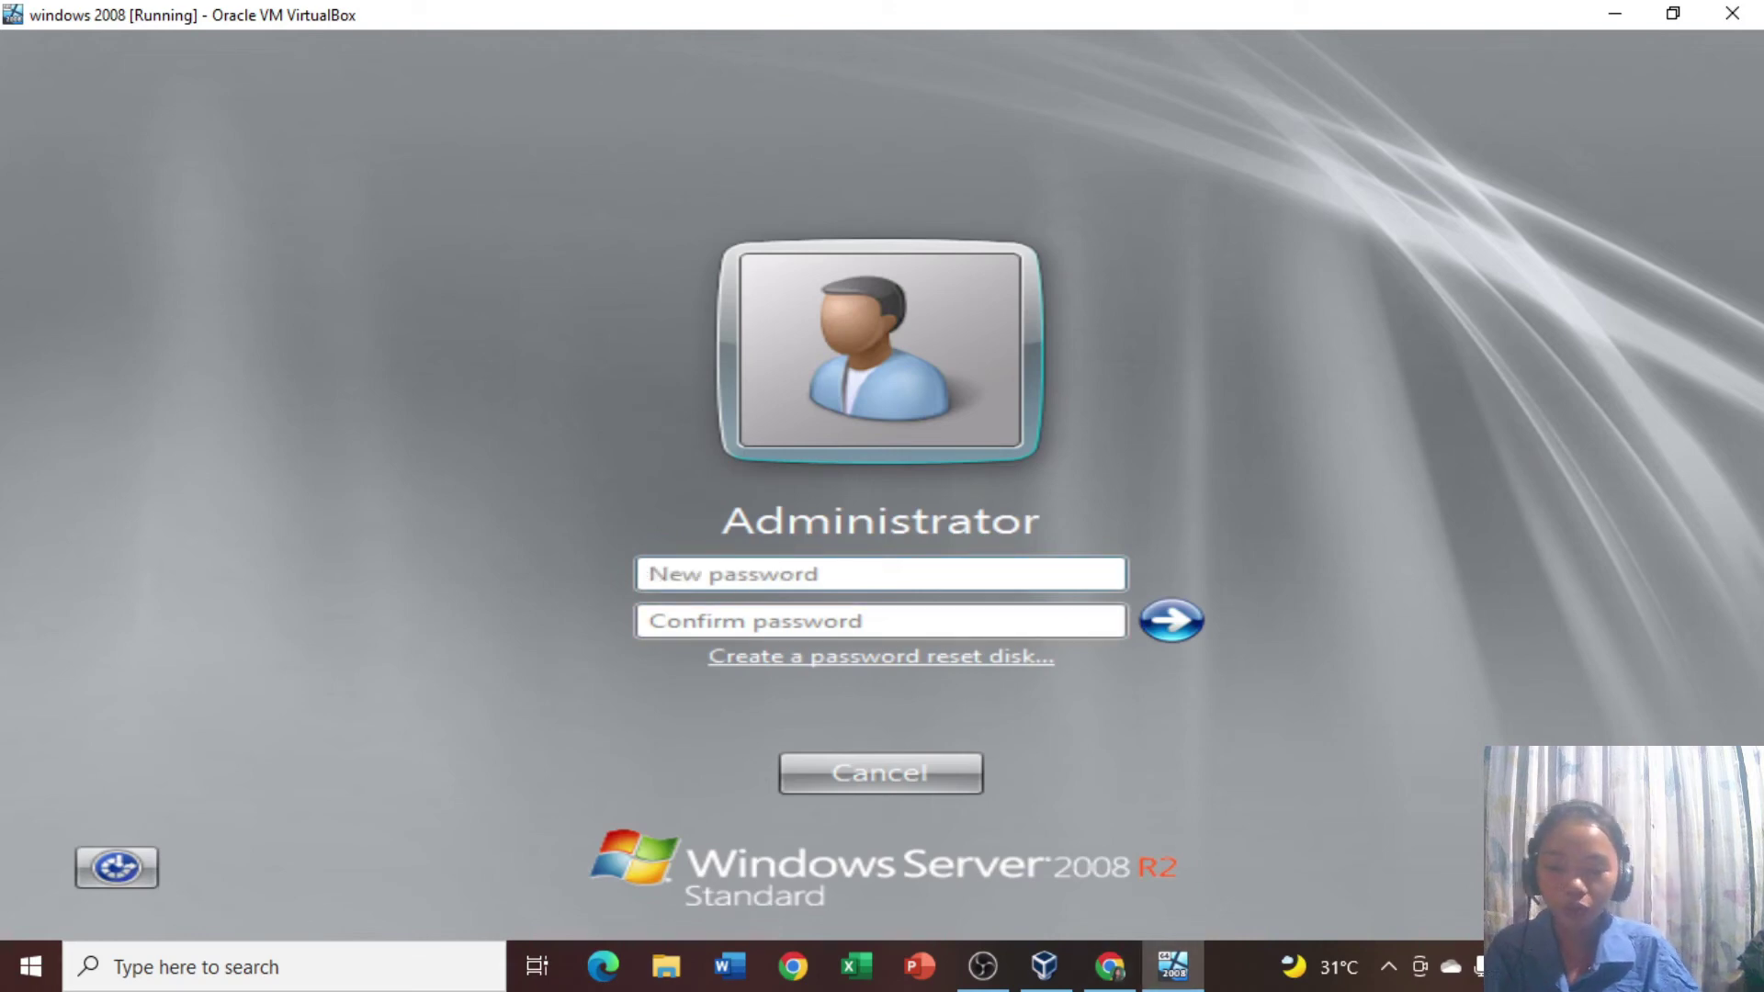
type("••")
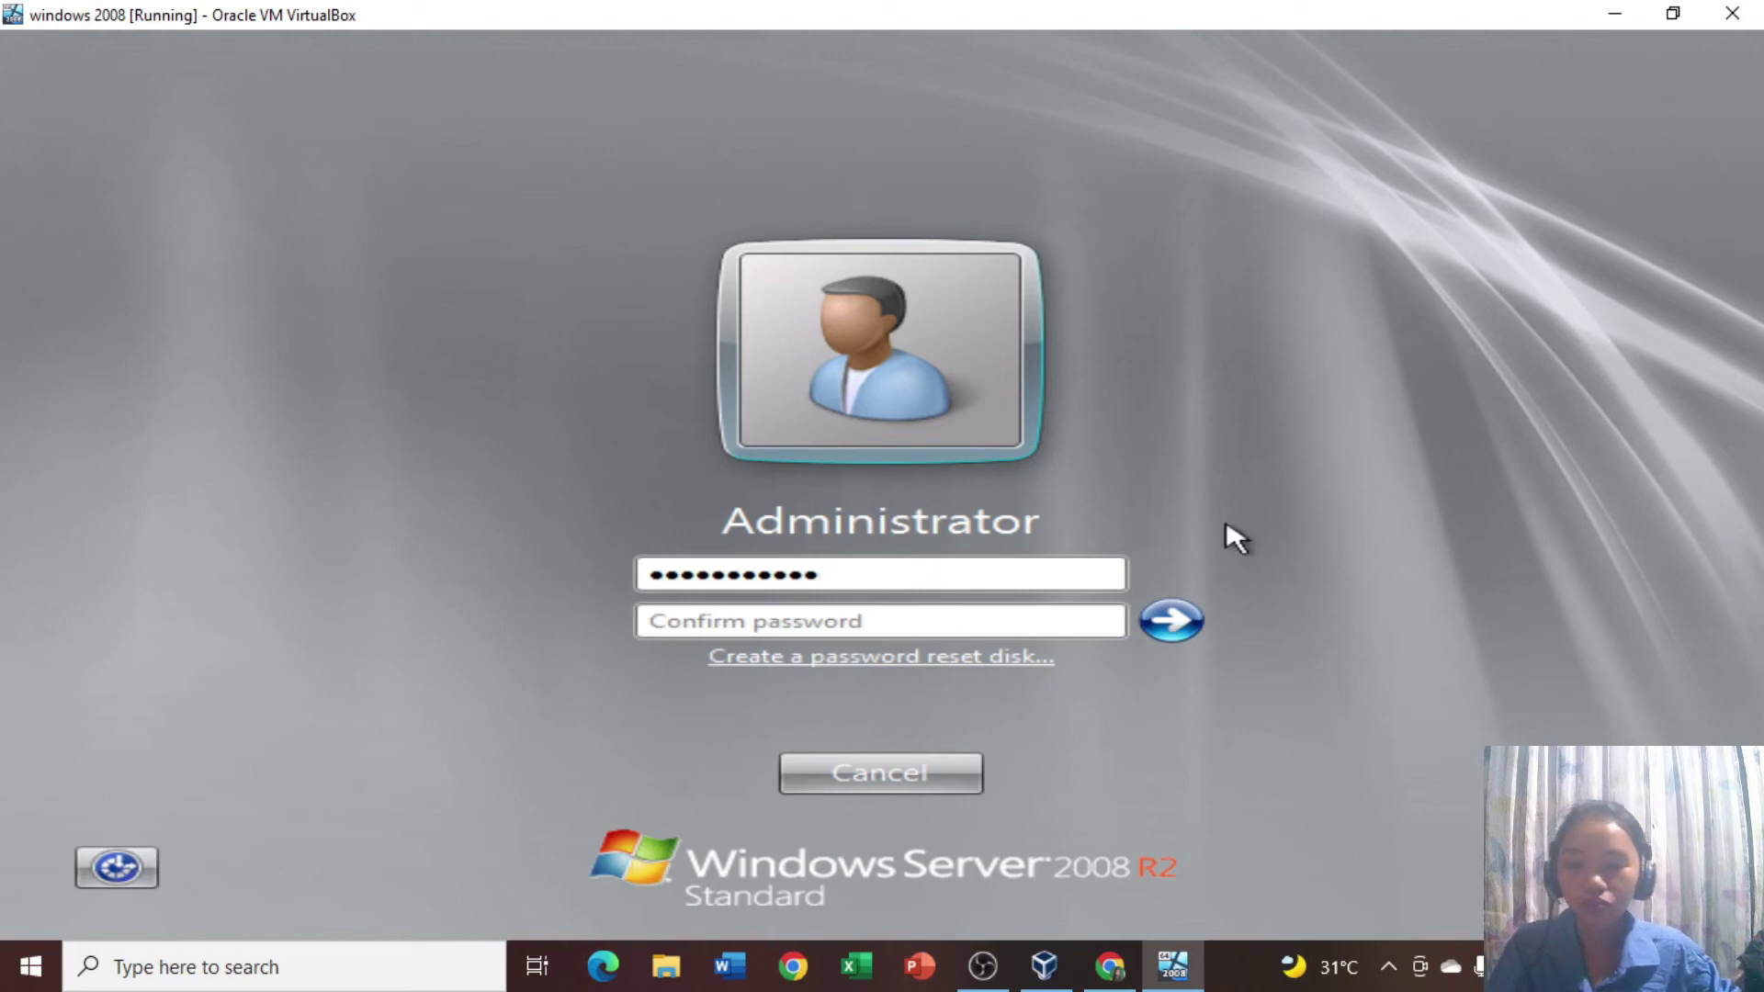
left_click(1090, 631)
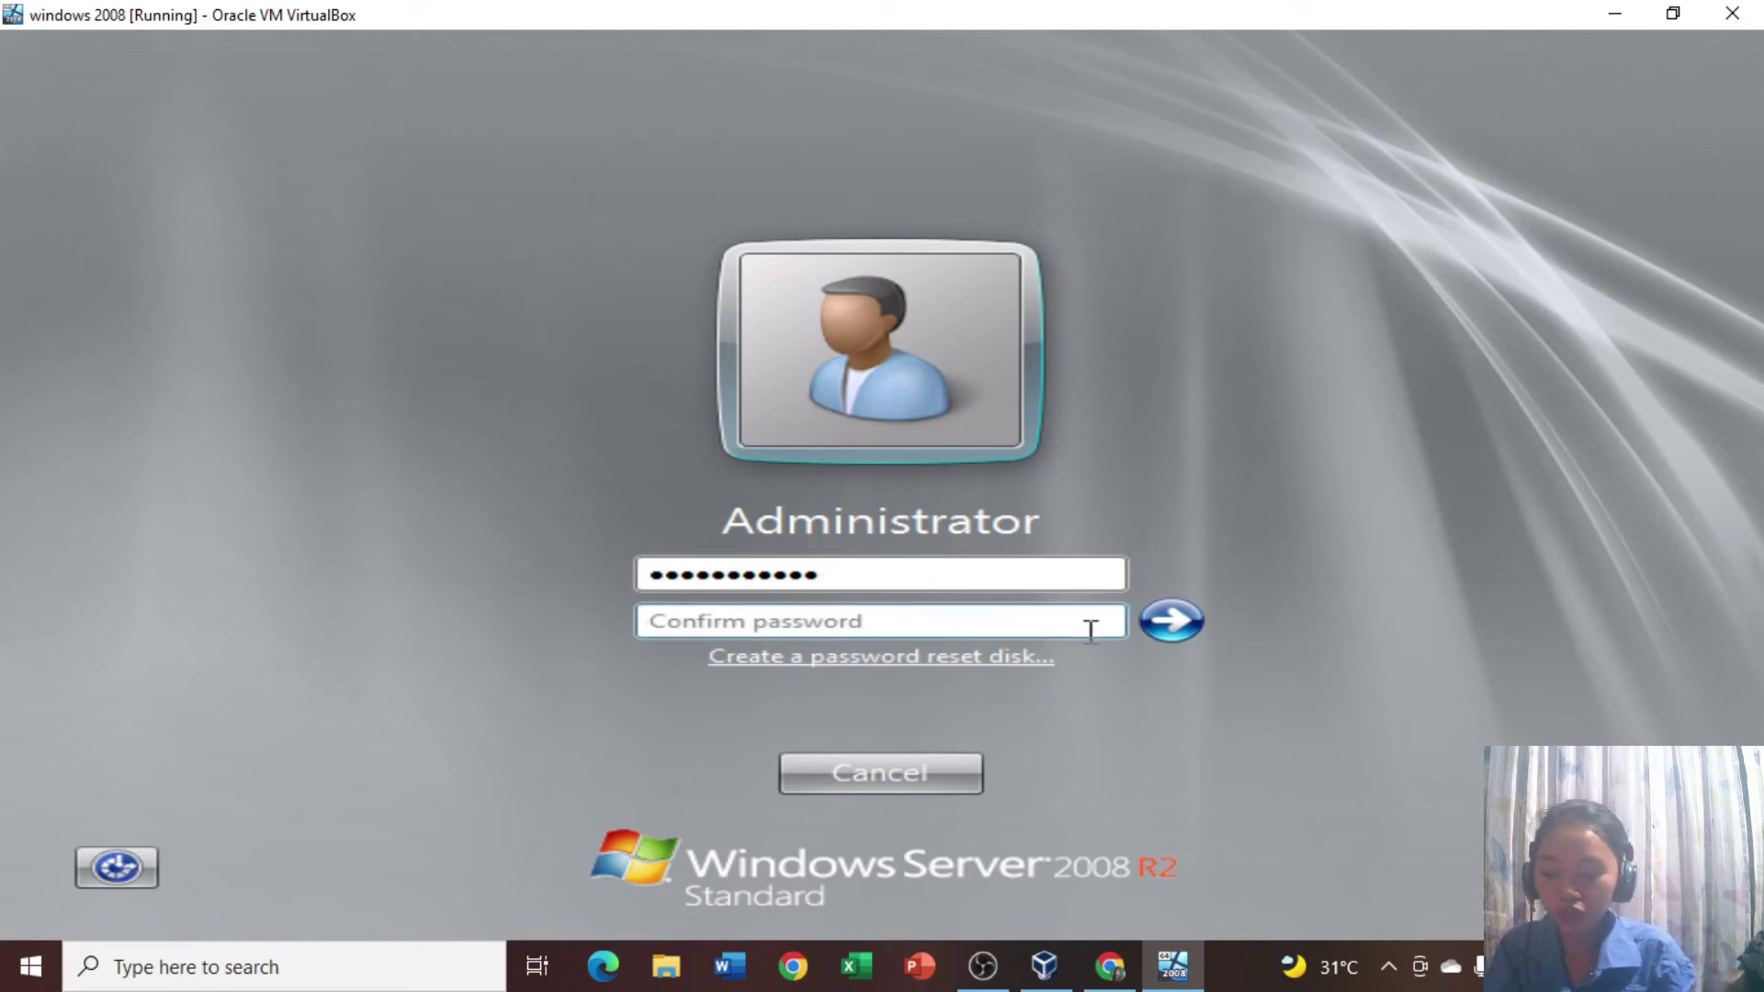
type("Pass")
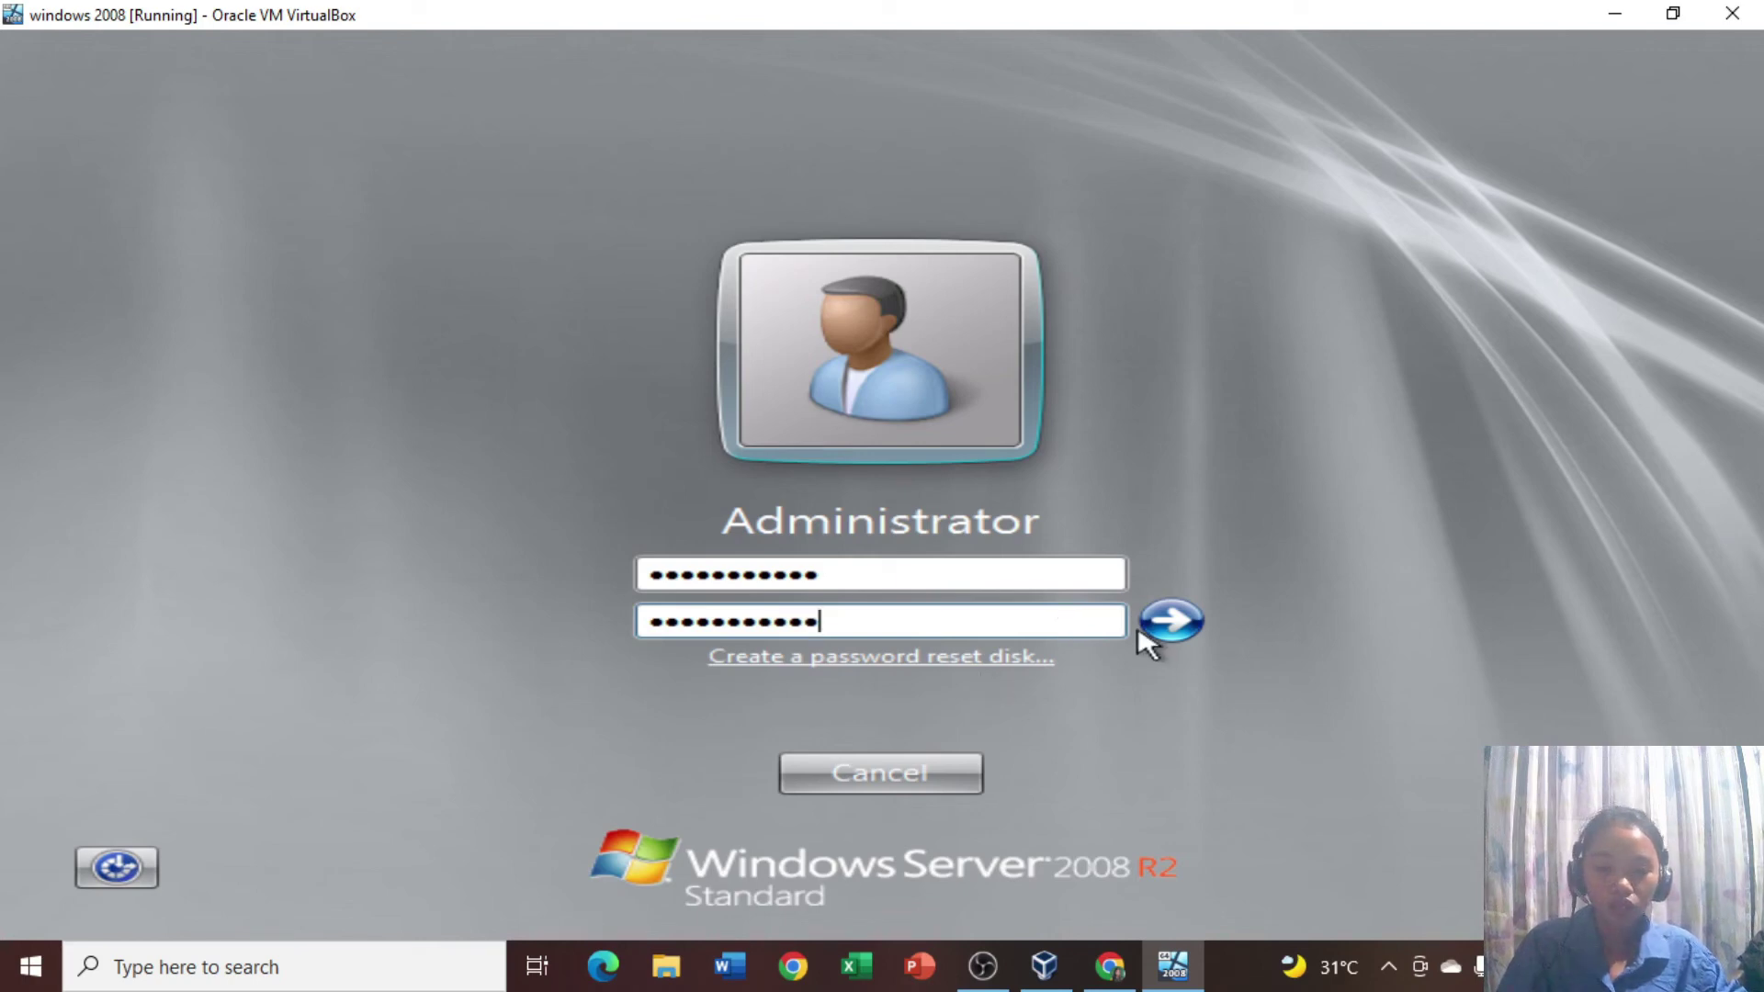
left_click(1170, 622)
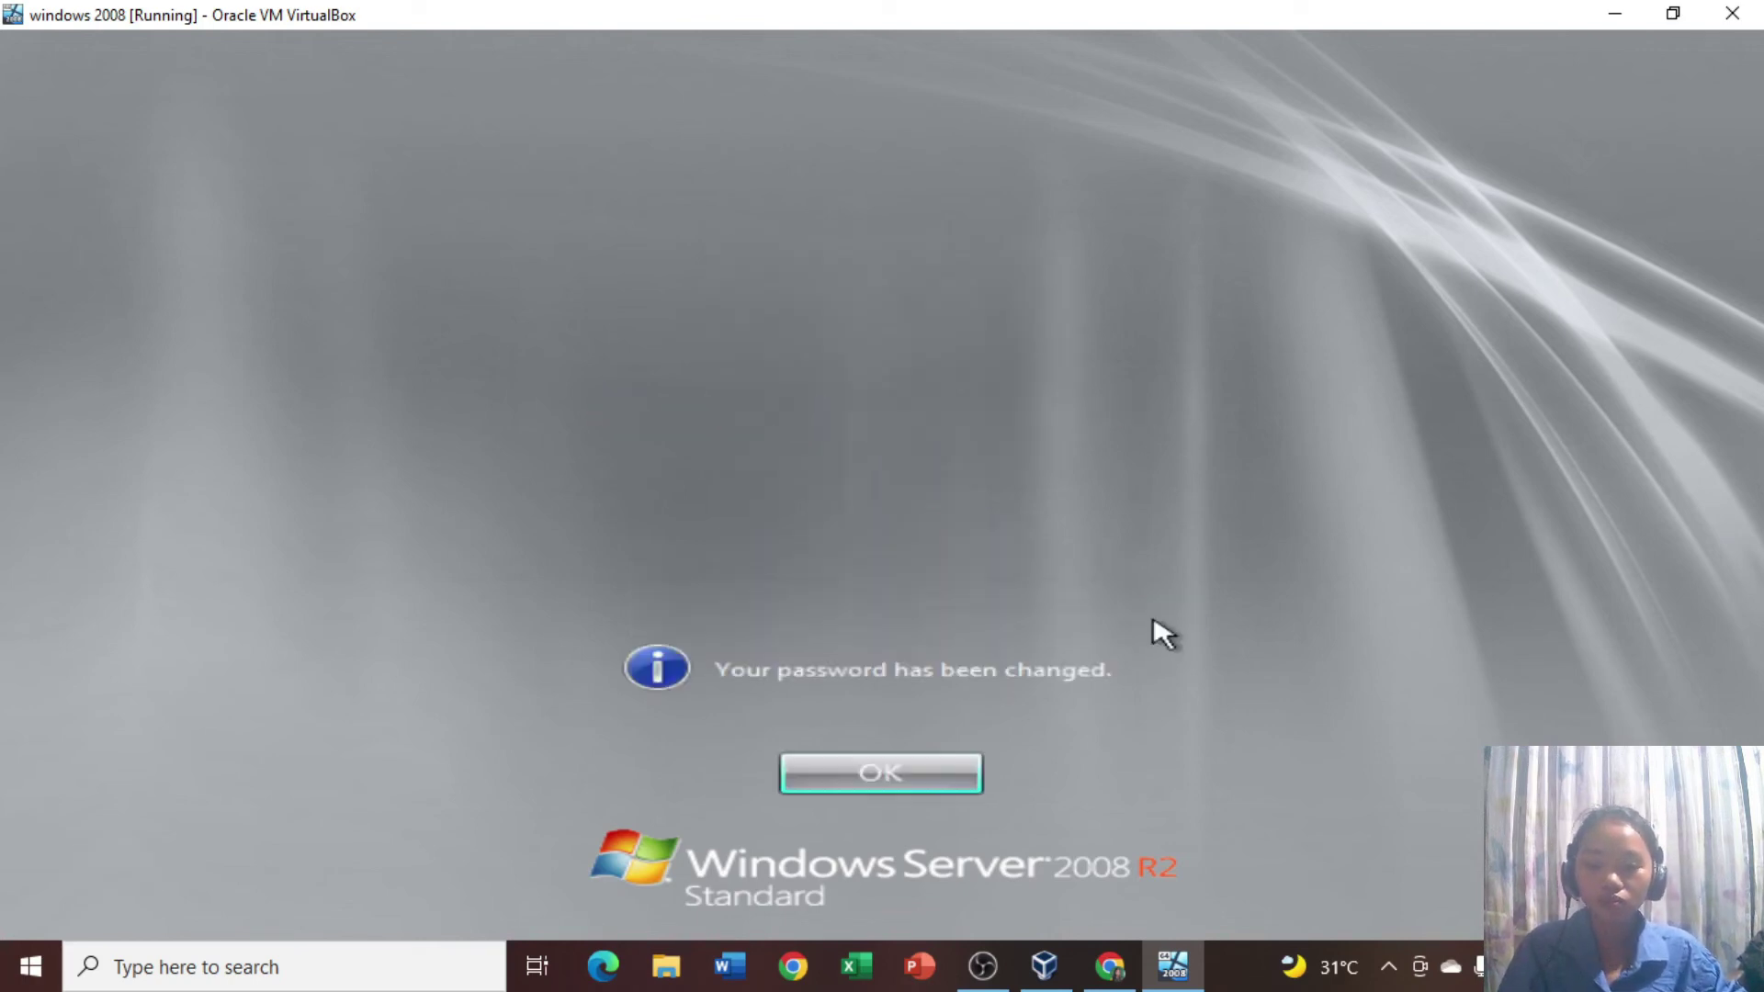
left_click(928, 795)
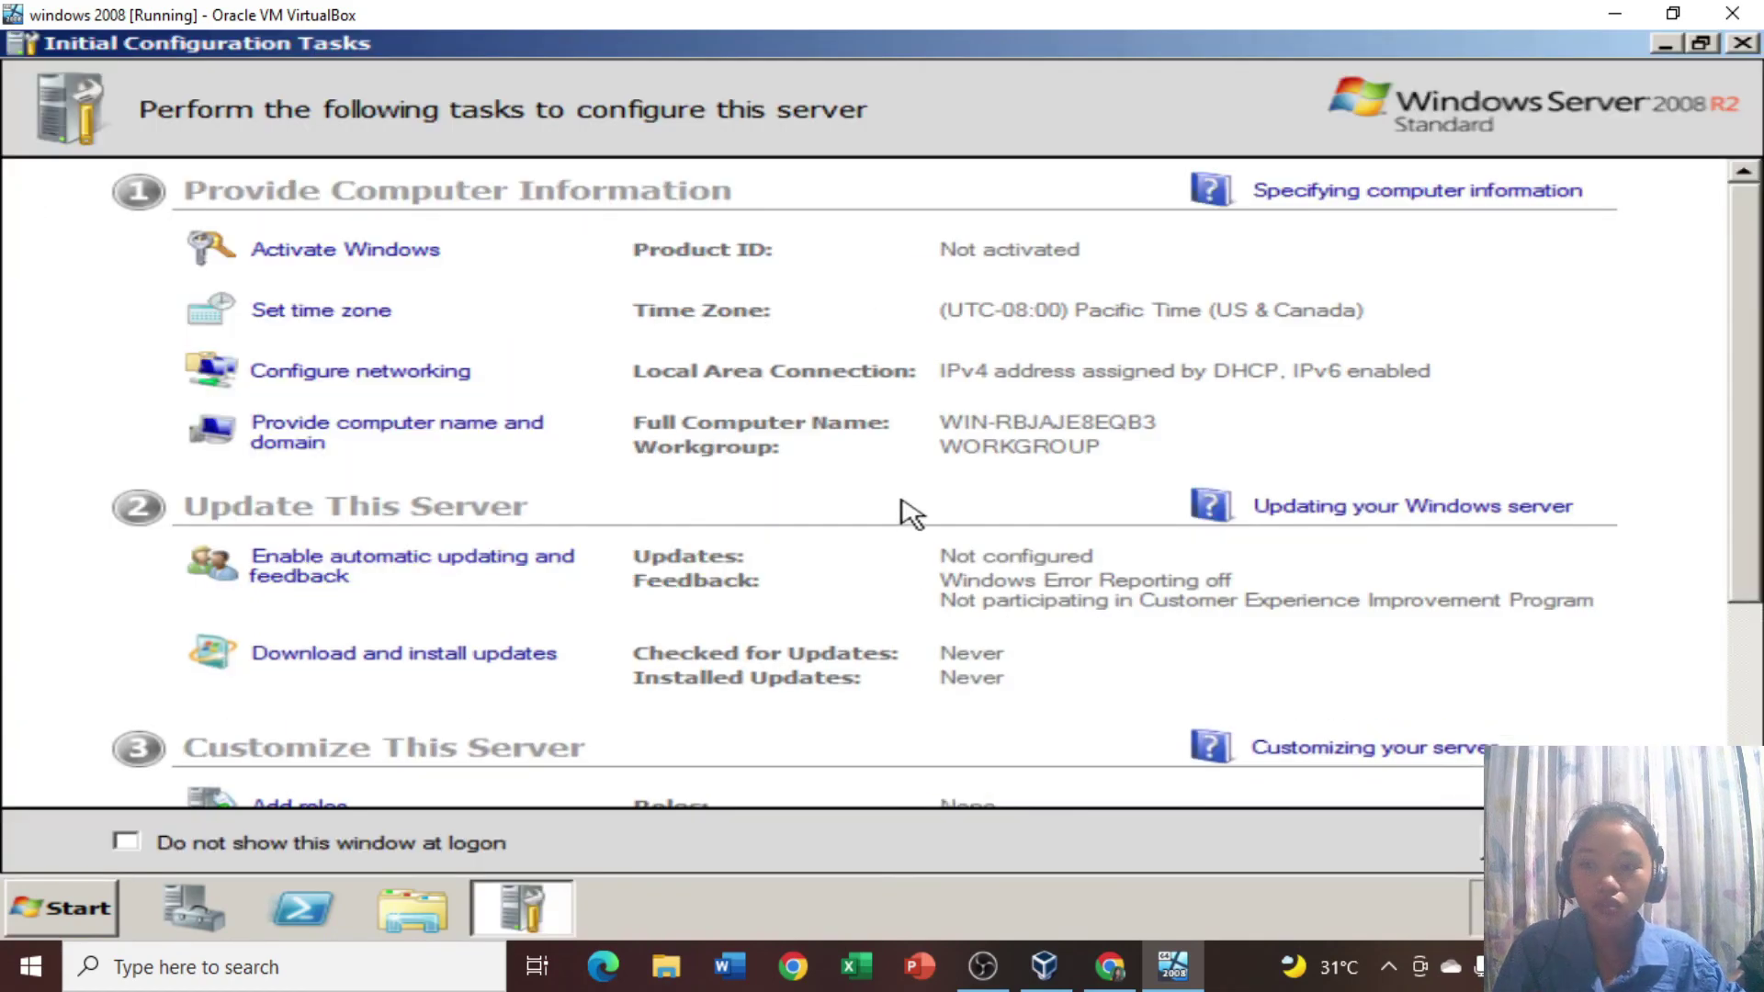
Check the Windows activation settings and accept the time zone settings in Initial Configuration Tasks.
scroll(906, 512, "down", 3)
scroll(900, 505, "up", 3)
left_click(346, 254)
left_click(1548, 64)
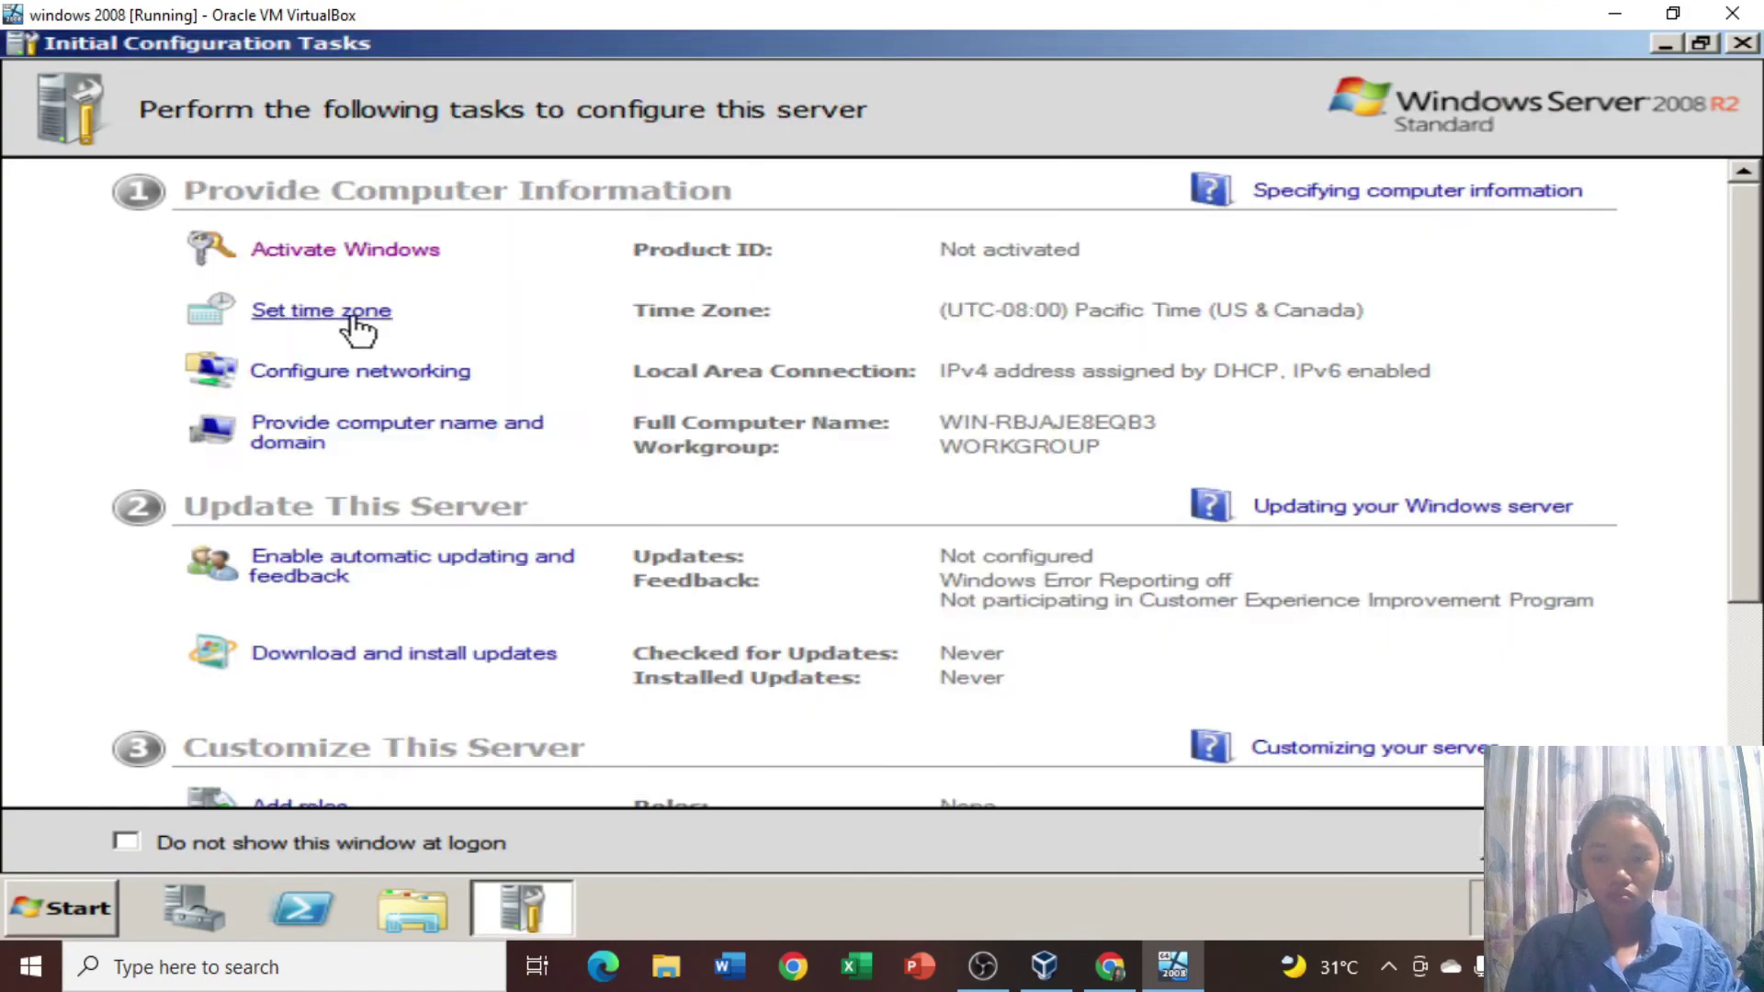
left_click(349, 313)
left_click(632, 775)
Disable and then re-enable the Local Area Connection in Network Connections.
left_click(395, 372)
right_click(340, 211)
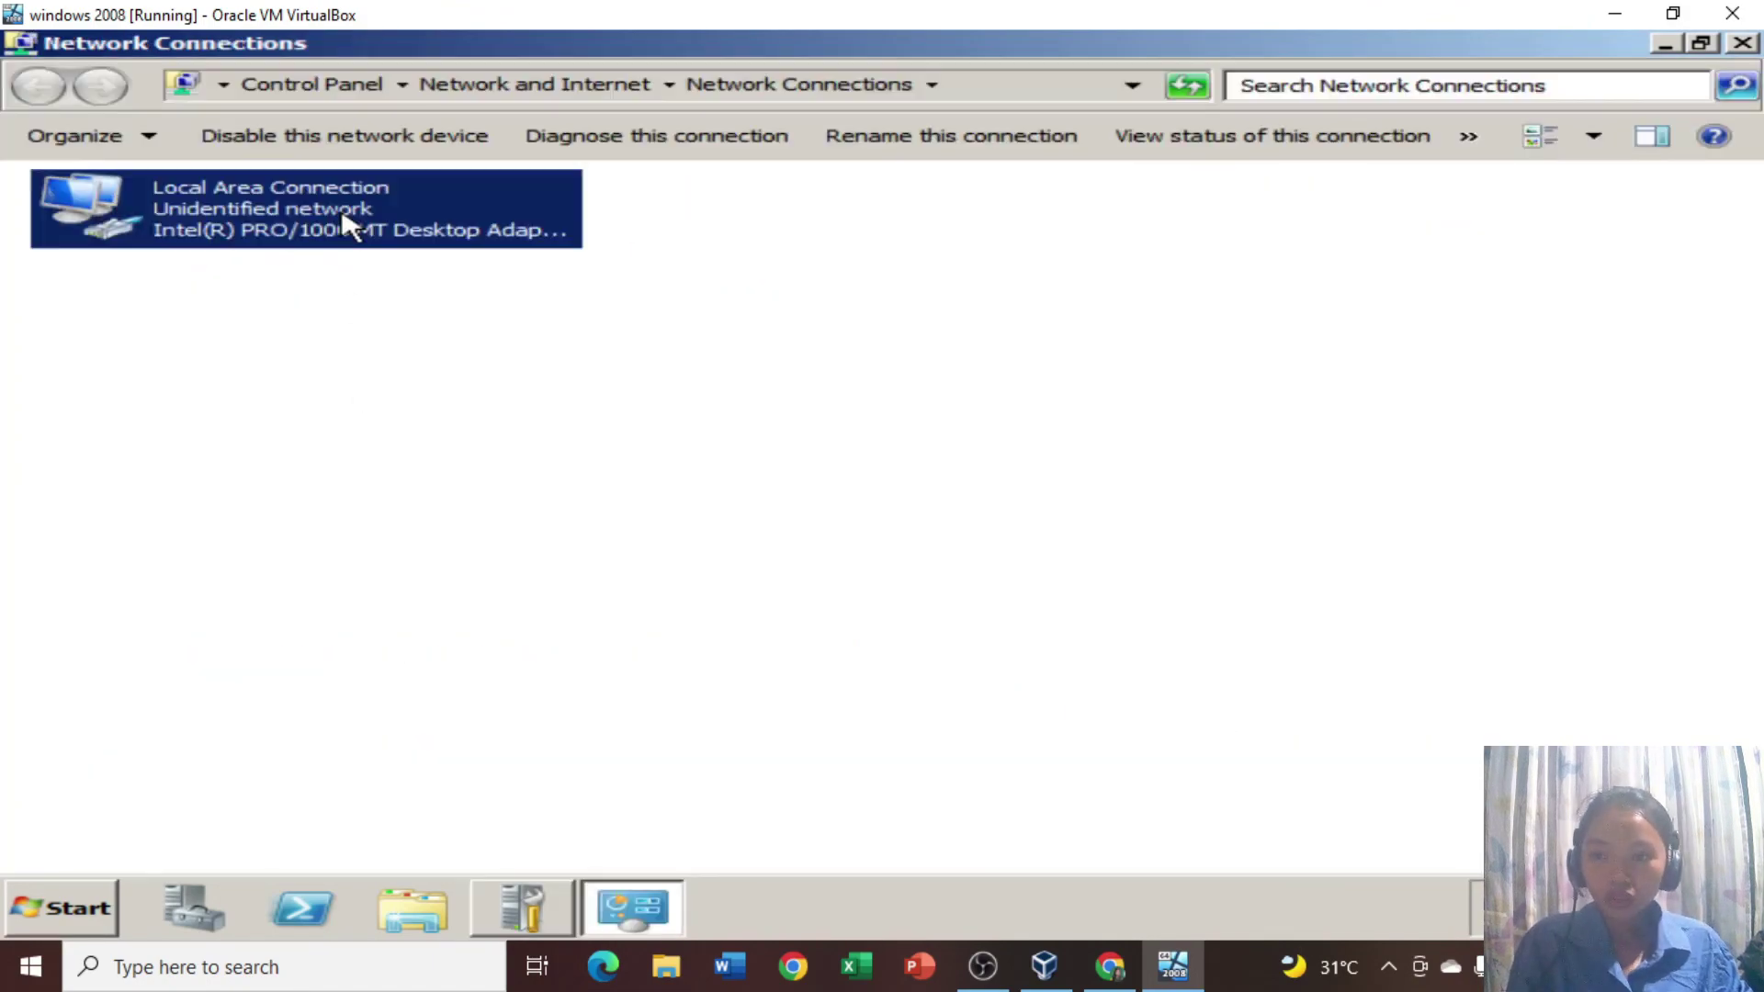
left_click(390, 231)
right_click(399, 210)
left_click(450, 230)
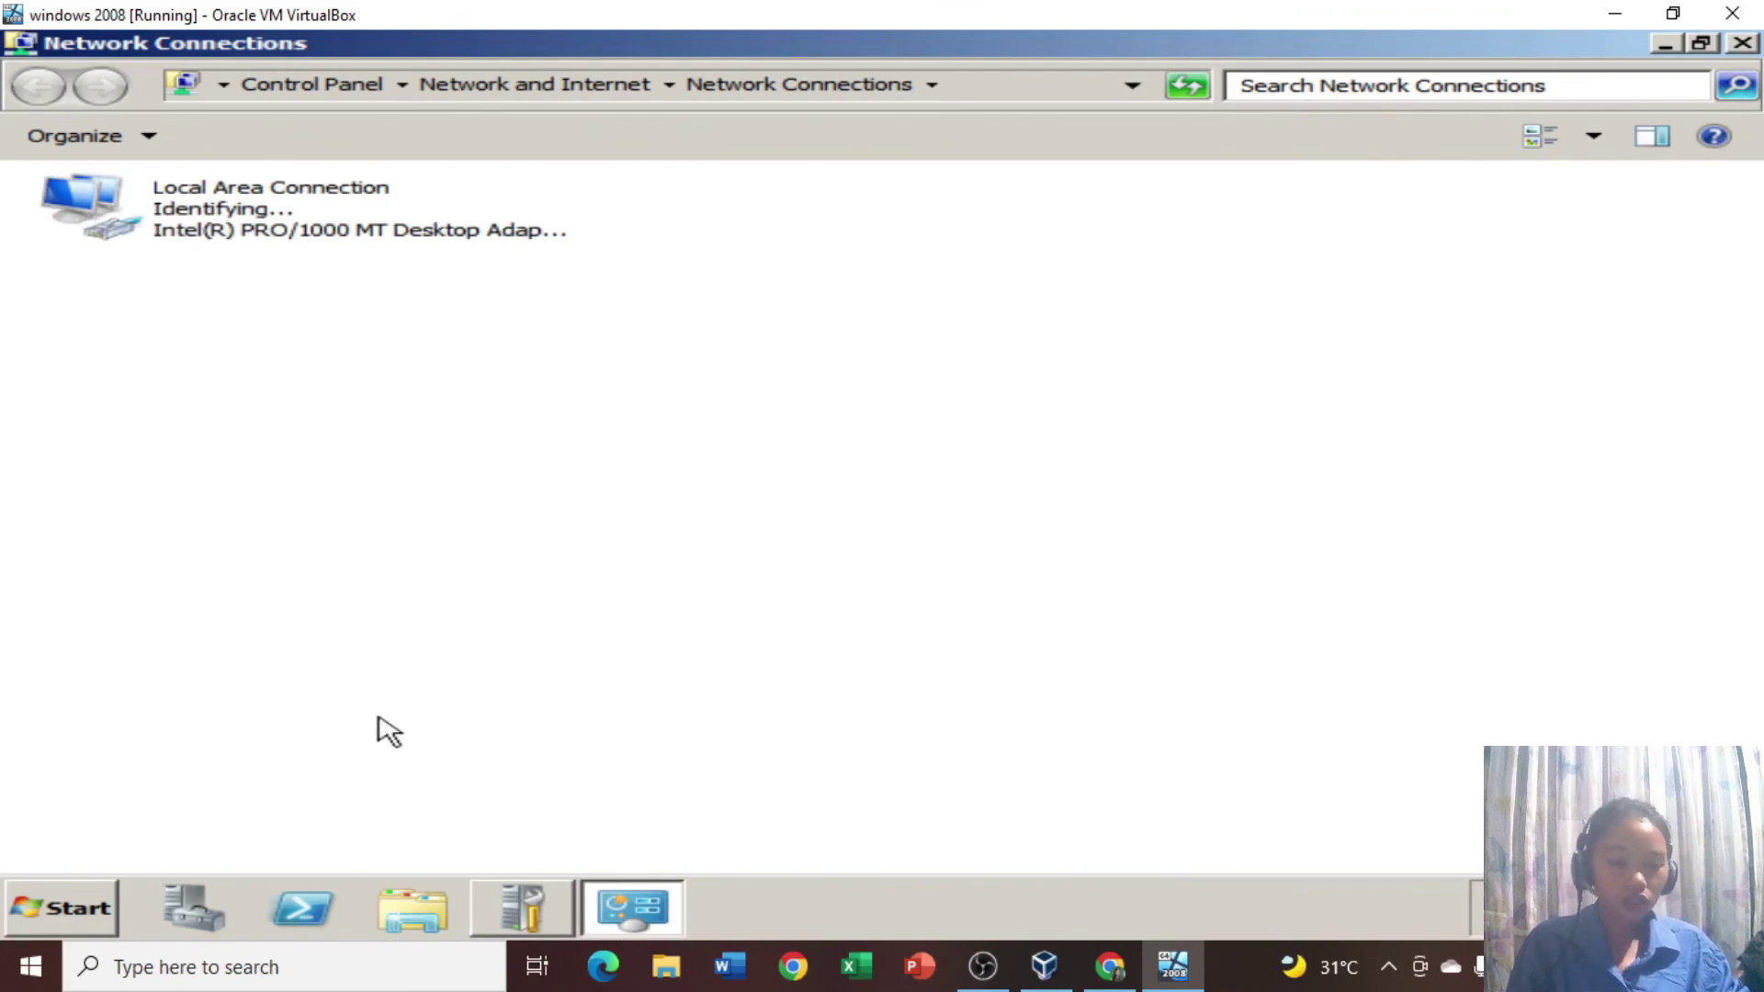
left_click(1744, 46)
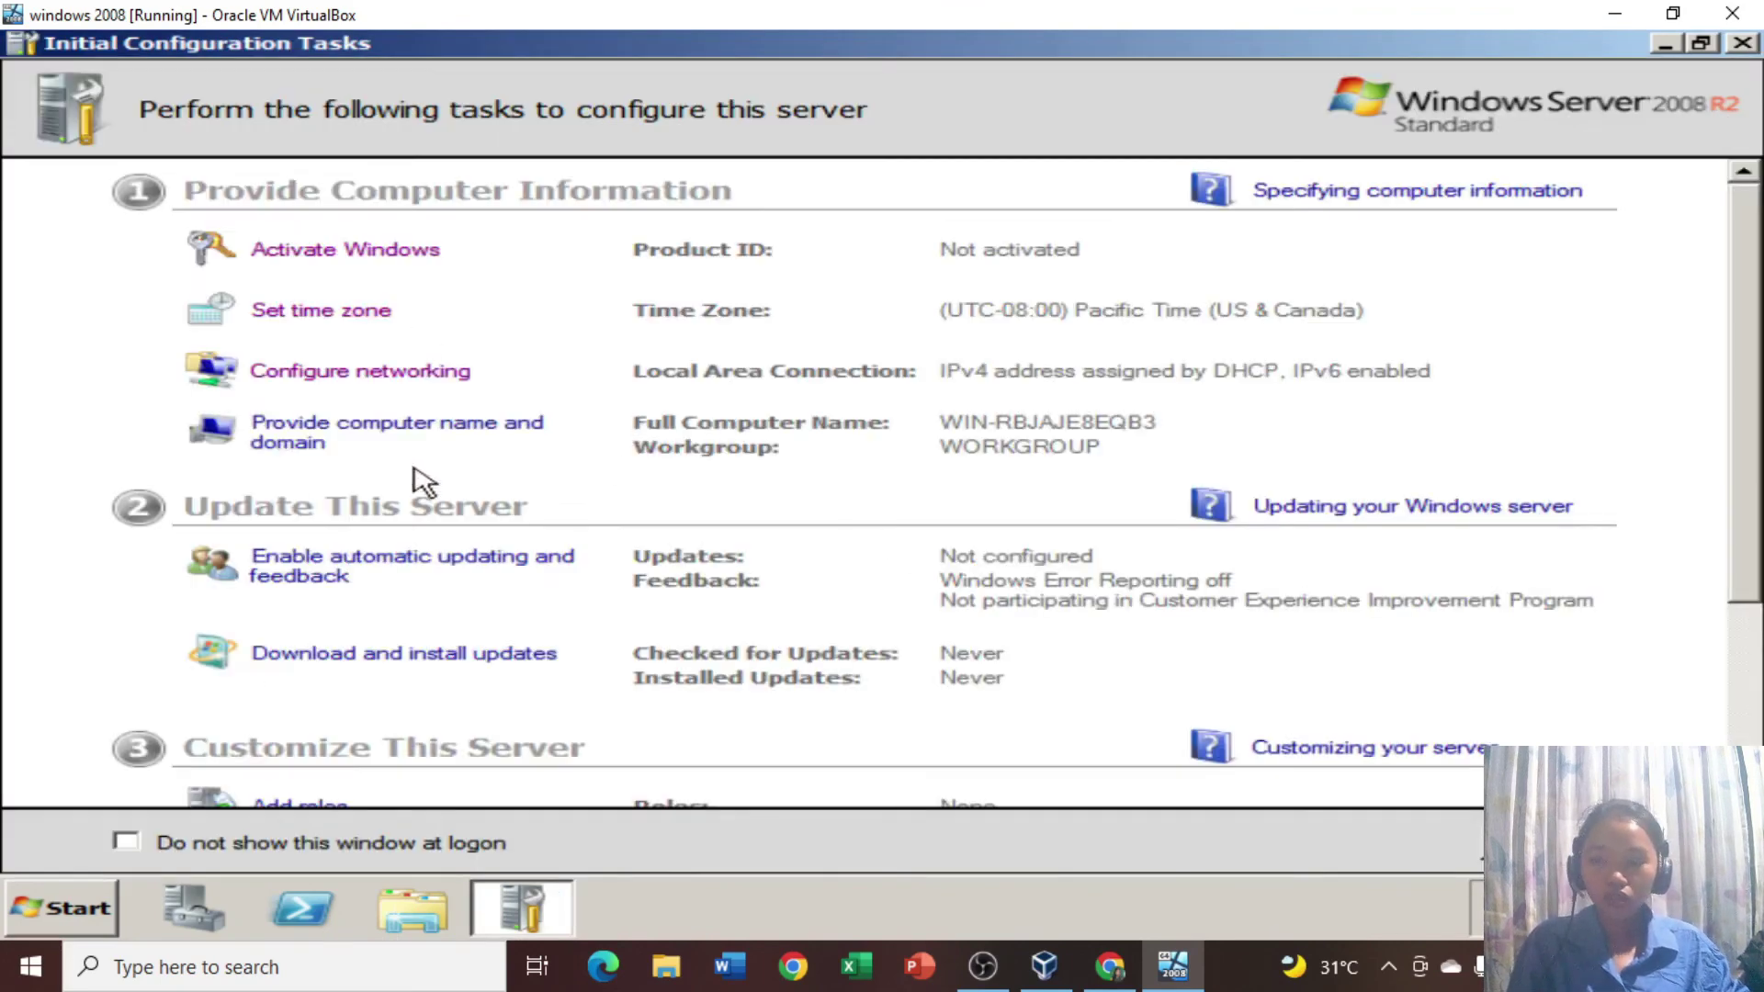
scroll(820, 470, "down", 3)
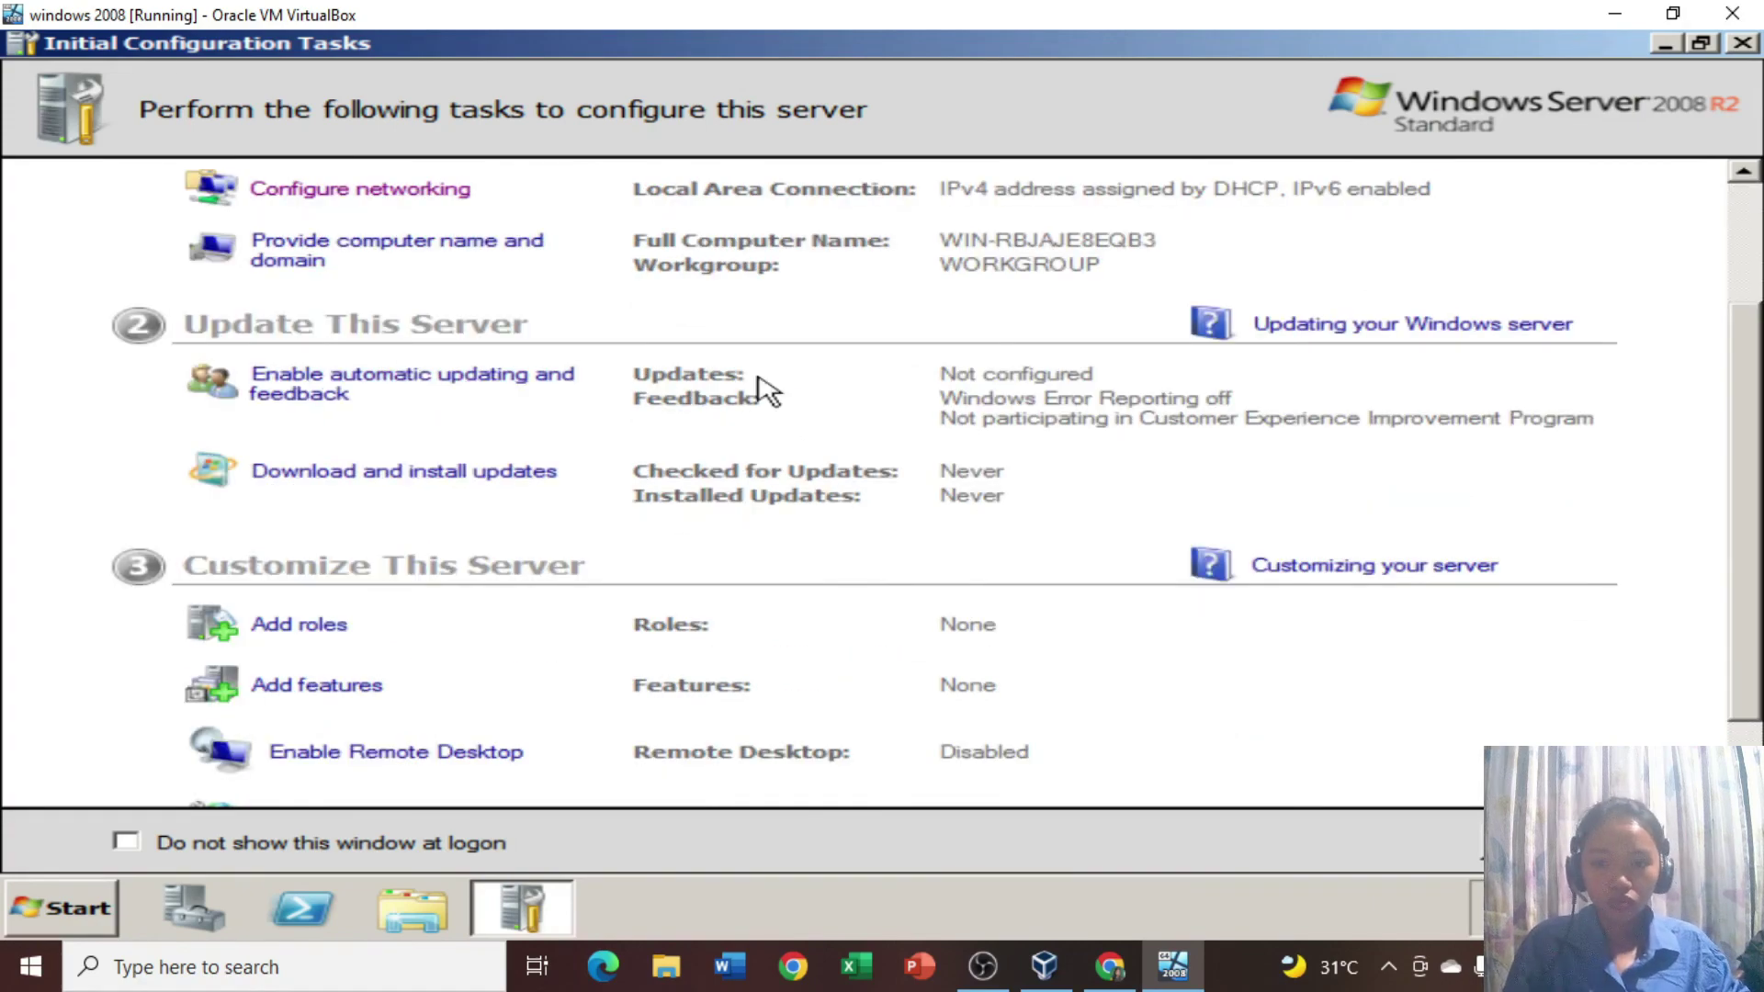
scroll(1005, 481, "down", 2)
Open Computer Properties to show Windows Server 2008 R2 Standard, 2.00 GB RAM, 64-bit.
left_click(1744, 44)
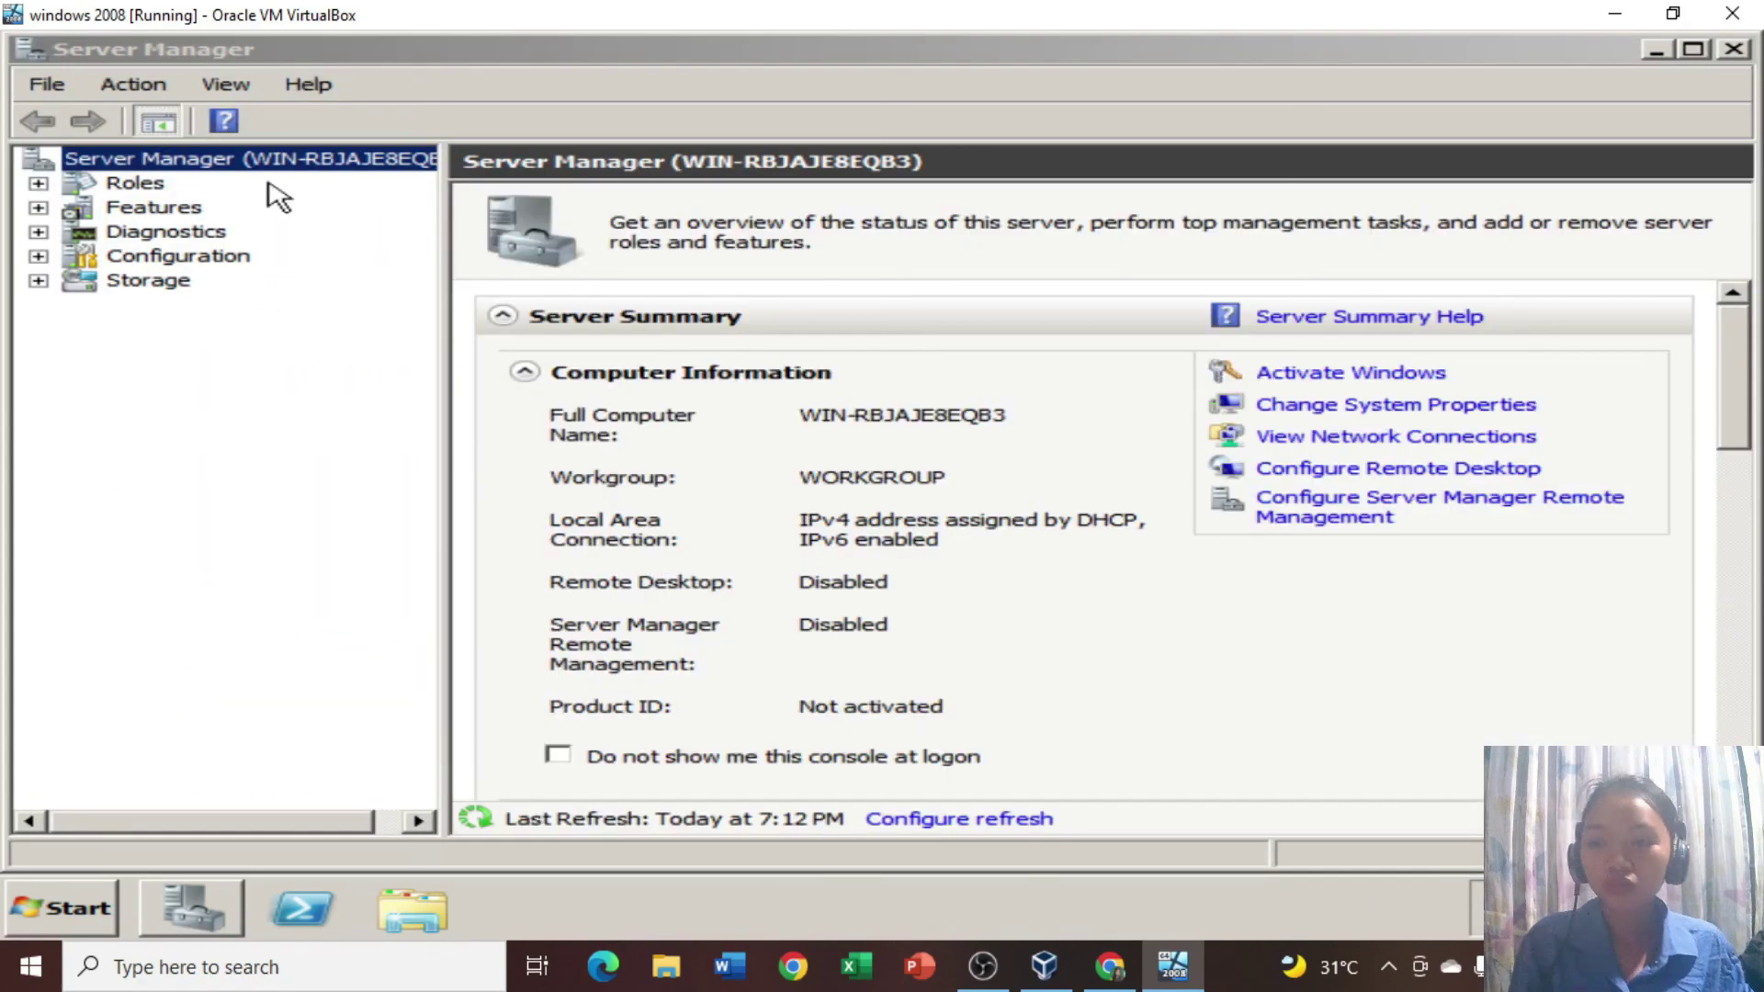
key("super")
left_click(670, 430)
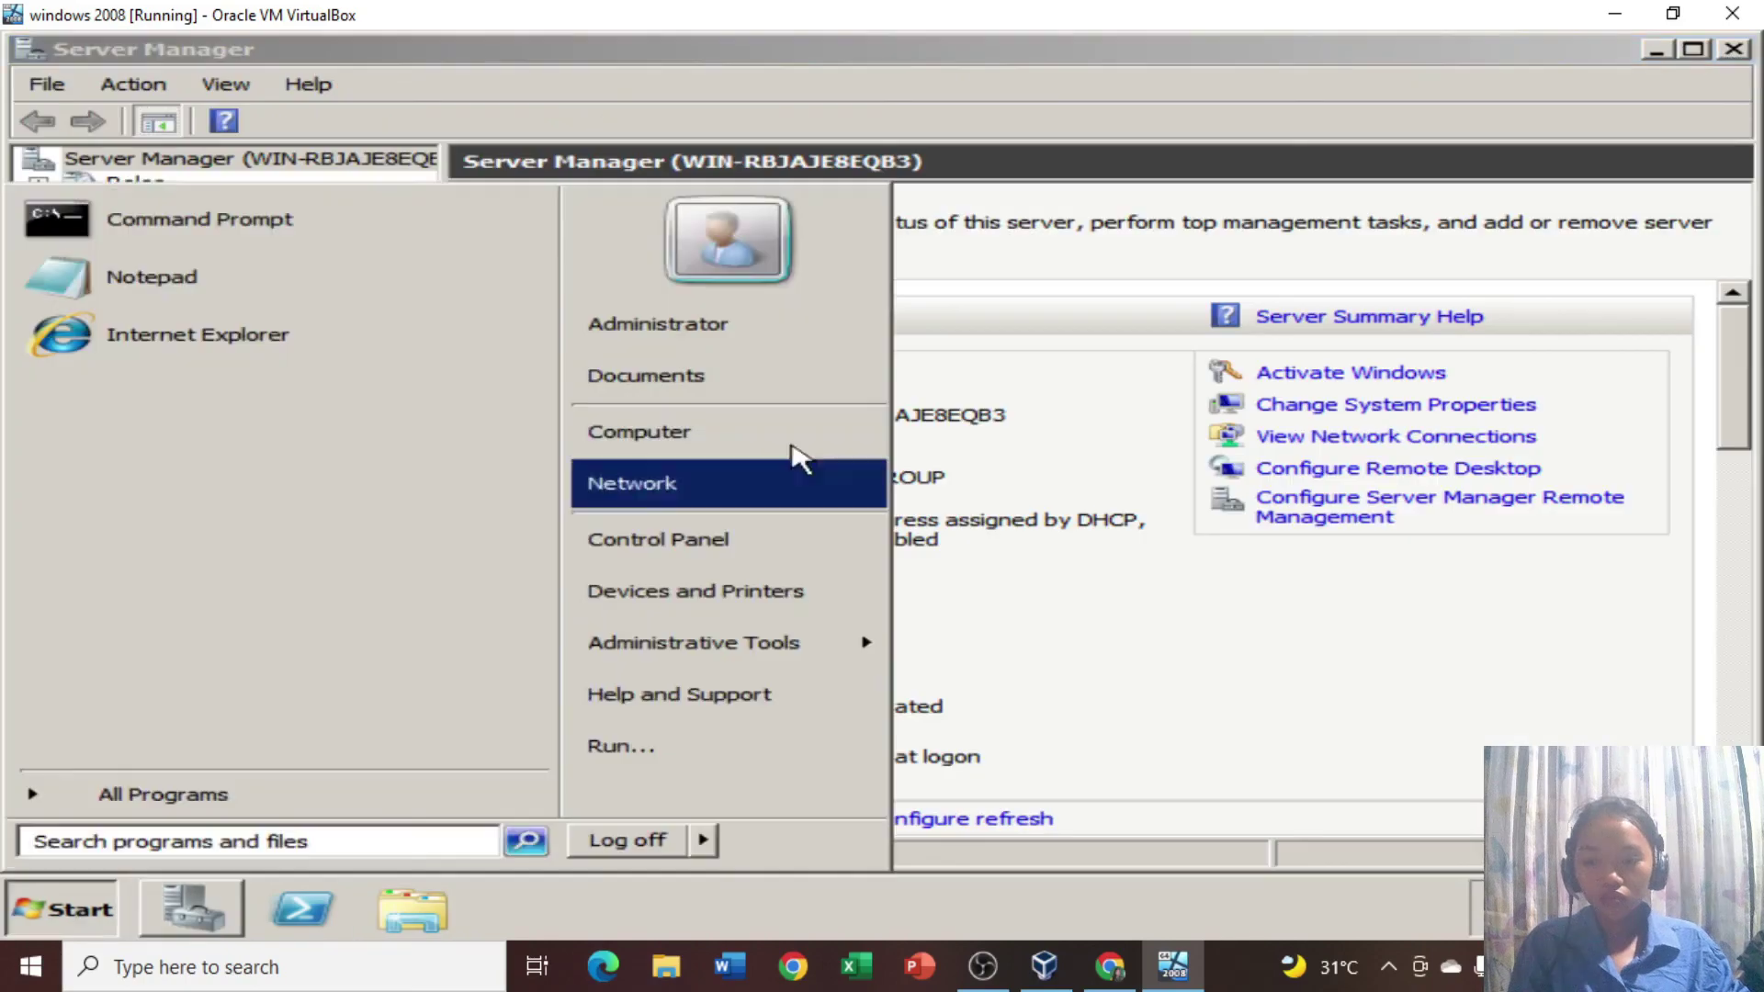
right_click(712, 431)
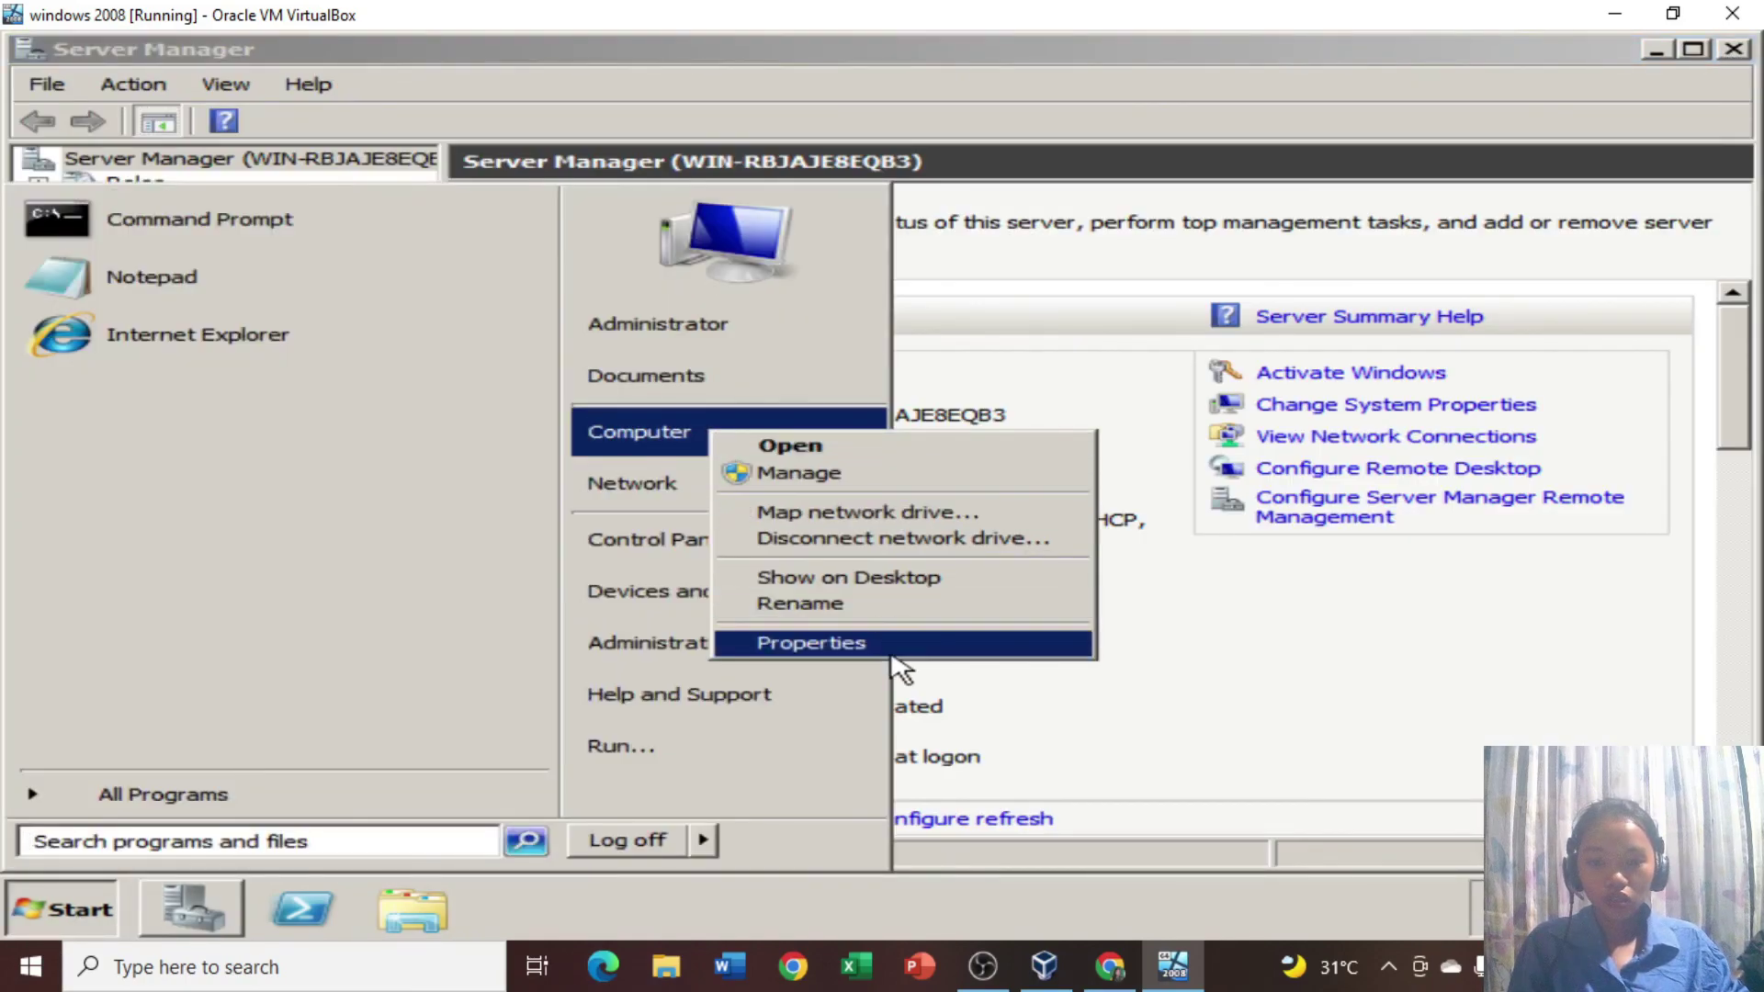
left_click(887, 643)
scroll(763, 496, "down", 1)
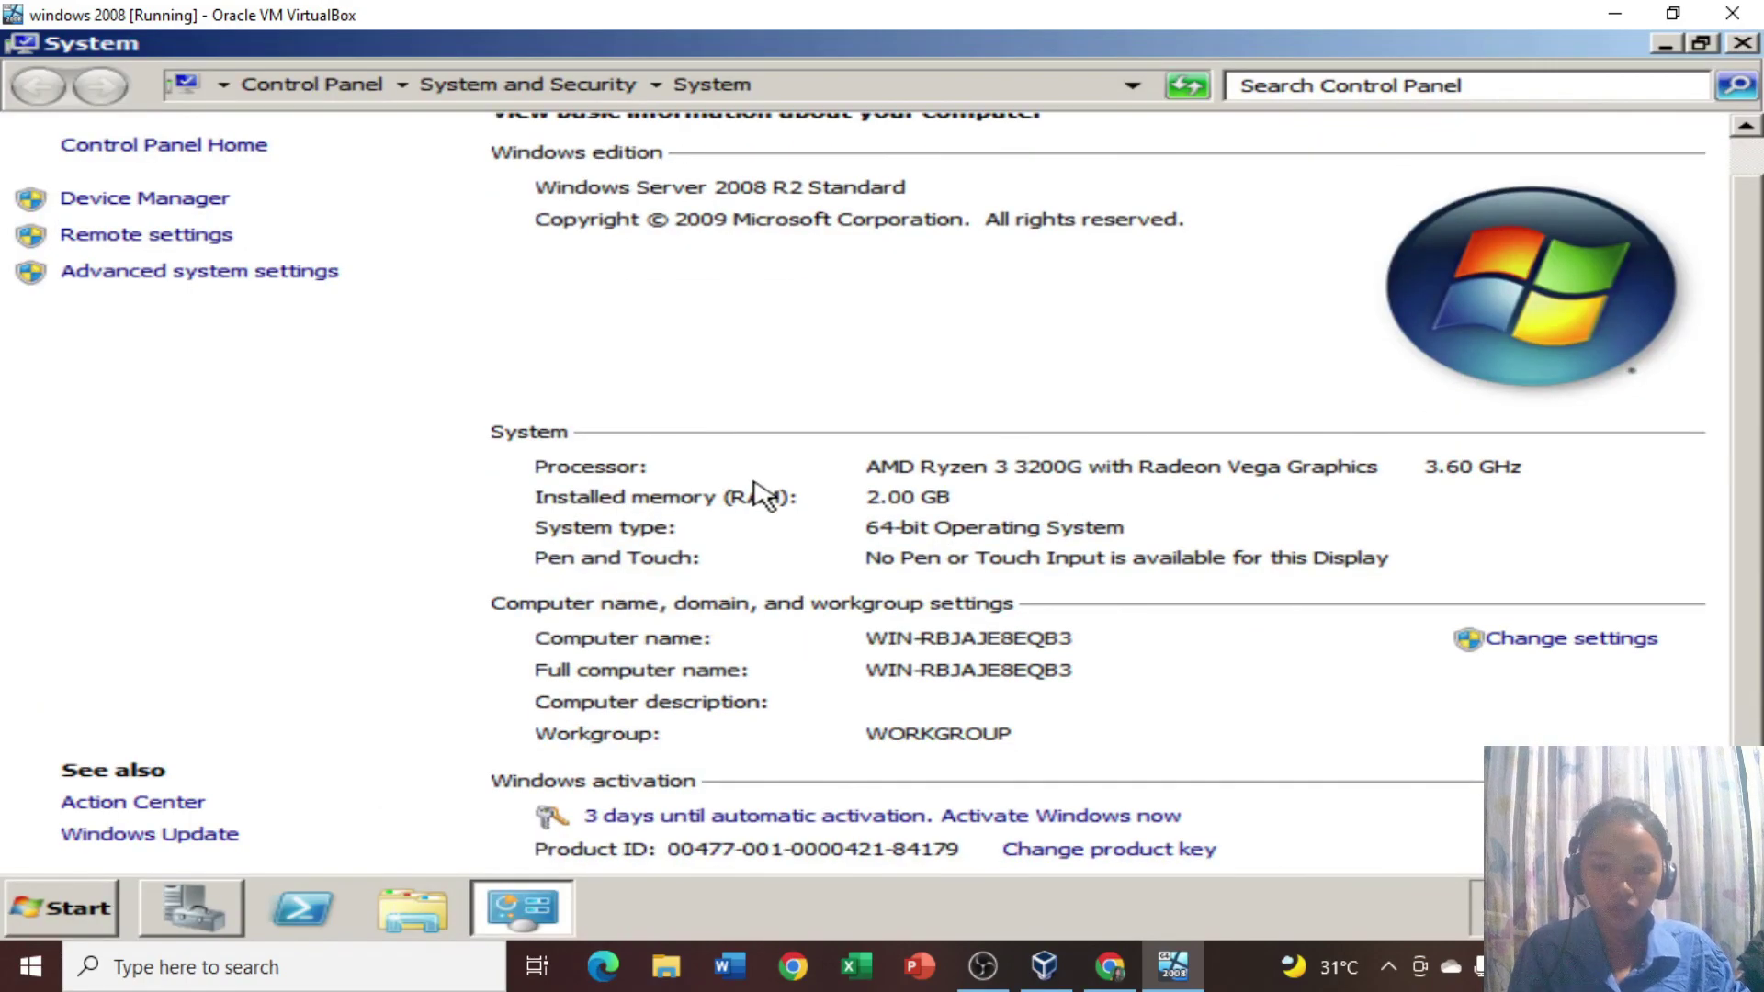
scroll(763, 497, "up", 1)
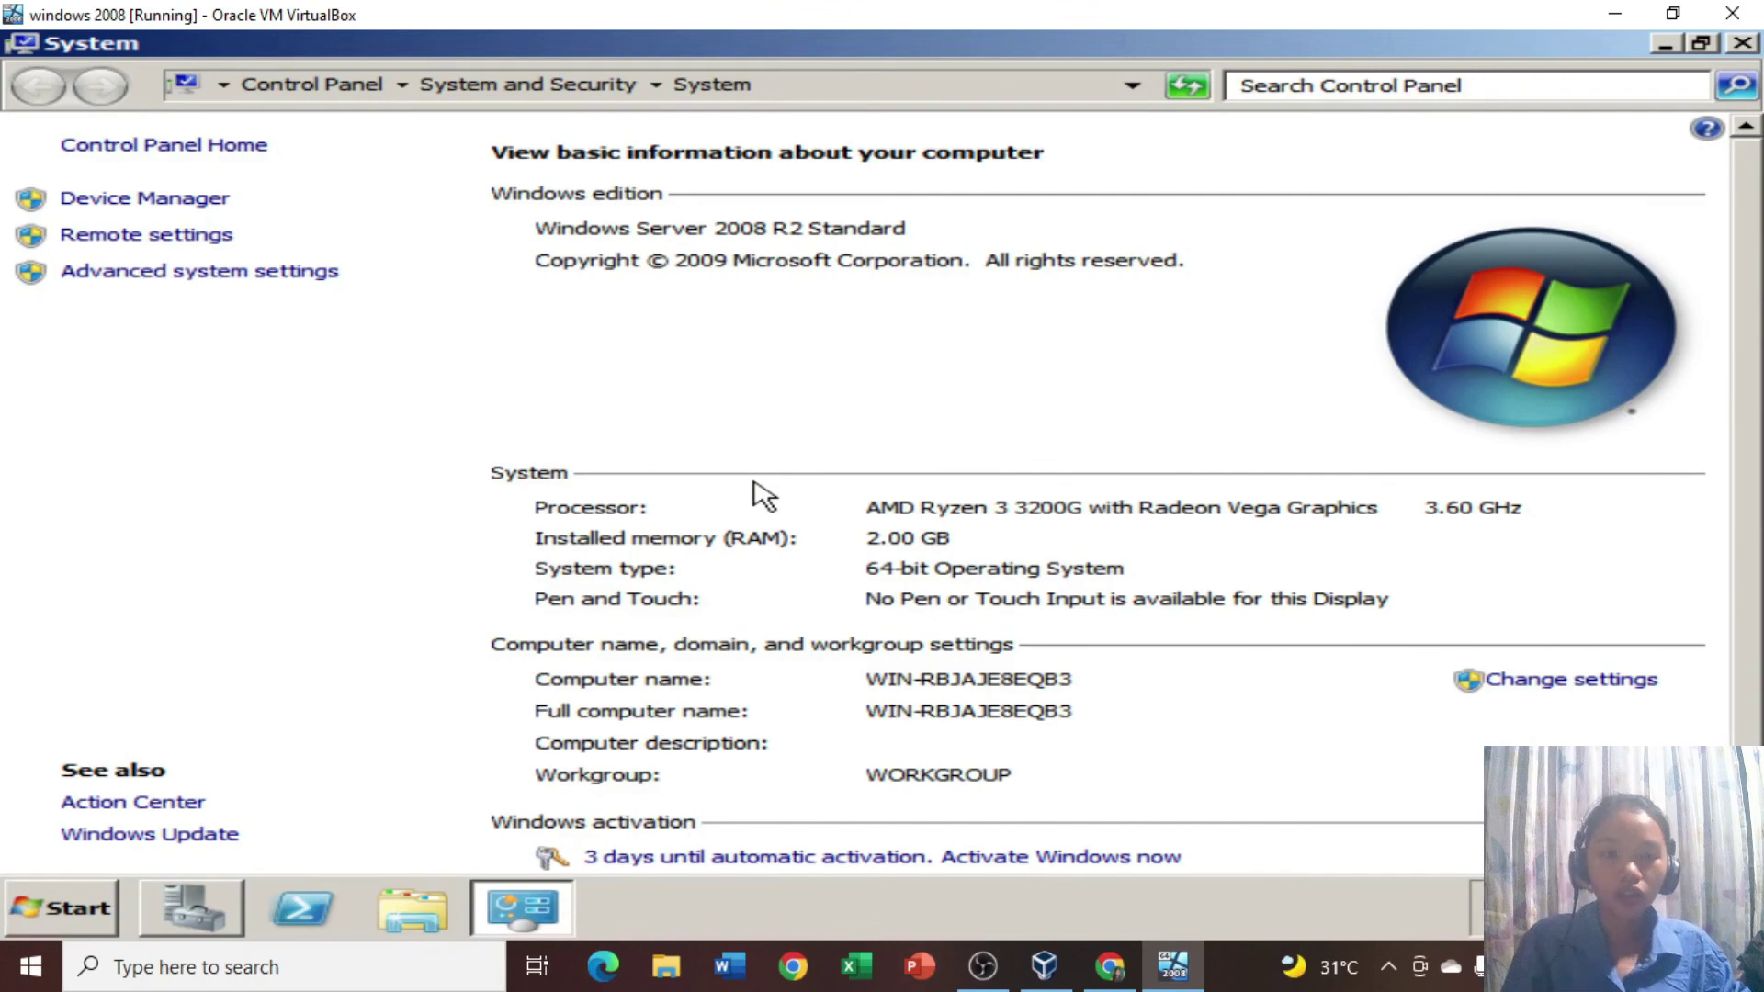